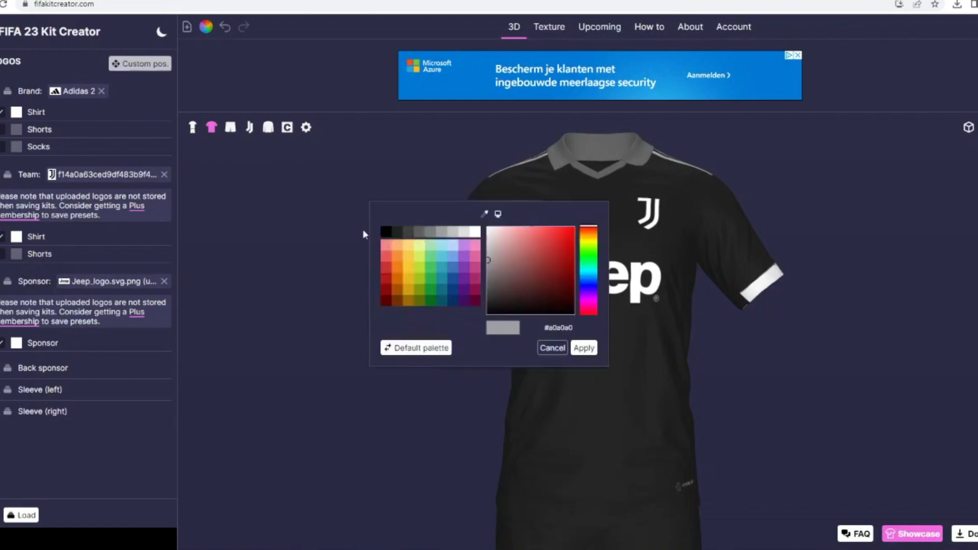
- Recolour the kit to a white shirt and collar with black logos, sleeve cuffs and shoulder stripes
click(386, 232)
click(583, 349)
click(500, 297)
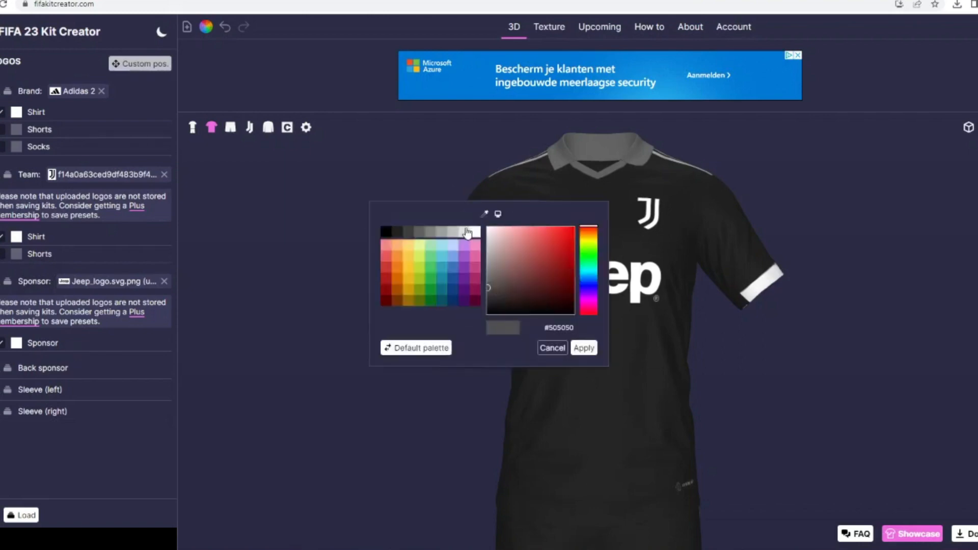
click(468, 233)
click(584, 348)
click(505, 345)
drag(767, 459, 585, 399)
- Enable a border on the Adidas logo on the shirt and set its second colour to yellow #ffd700
click(15, 117)
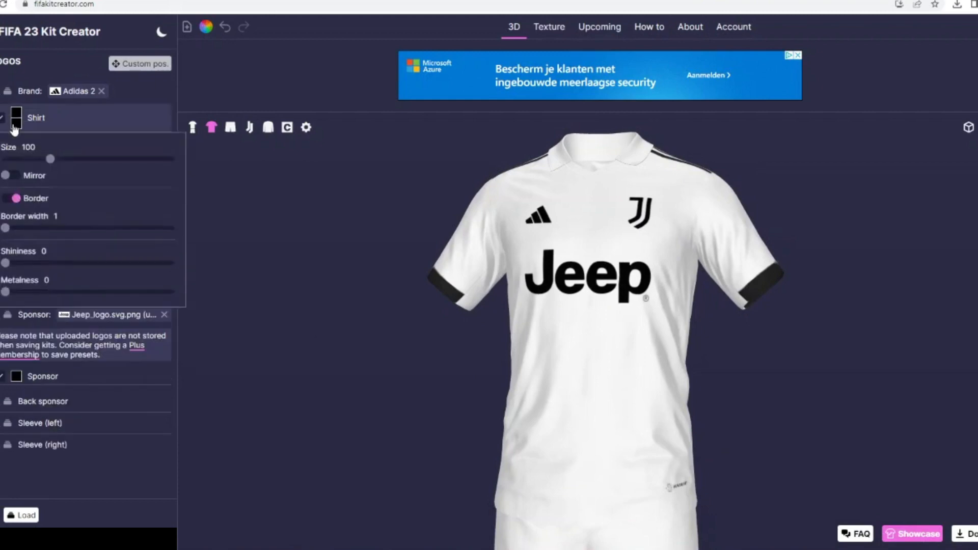
click(15, 125)
click(408, 268)
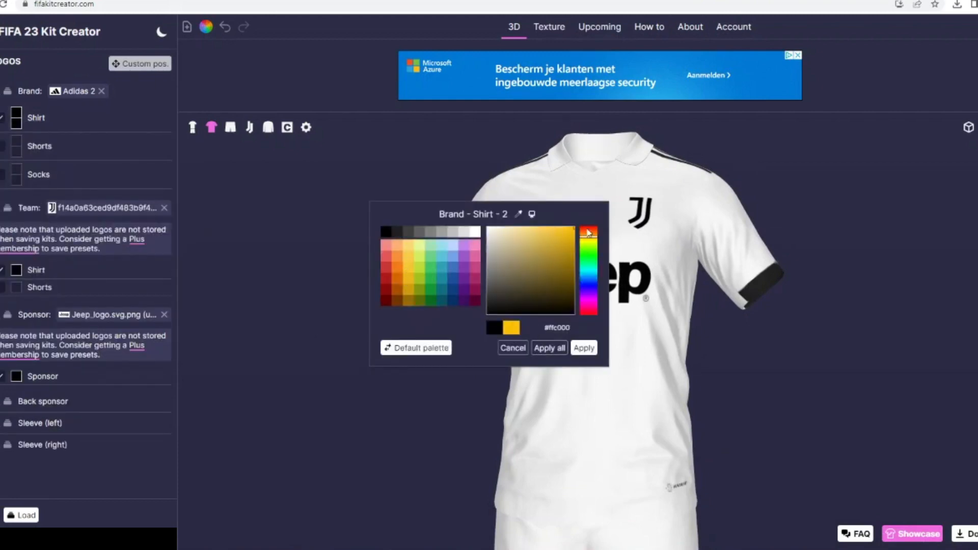
click(585, 348)
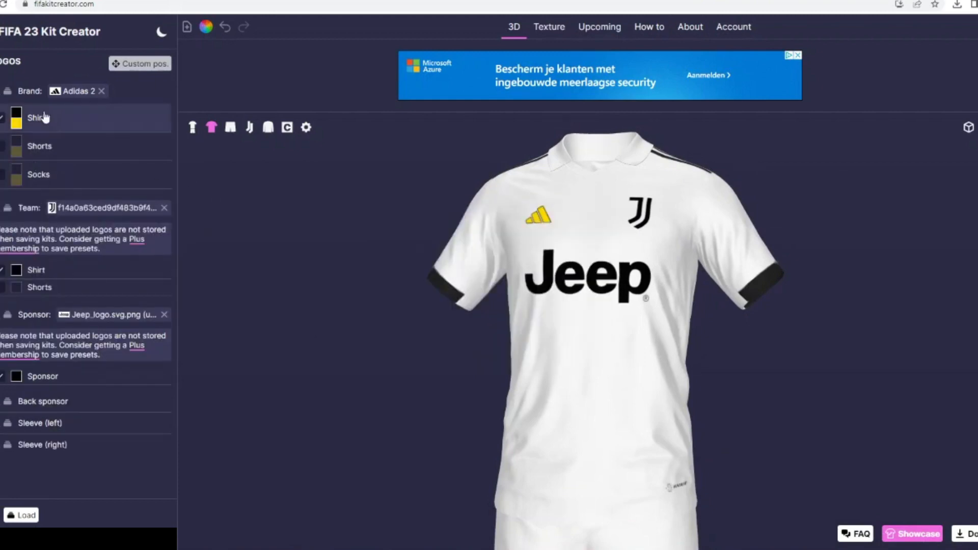
click(32, 121)
- Enable a border on the Jeep sponsor logo and set its second colour to the same yellow
click(31, 377)
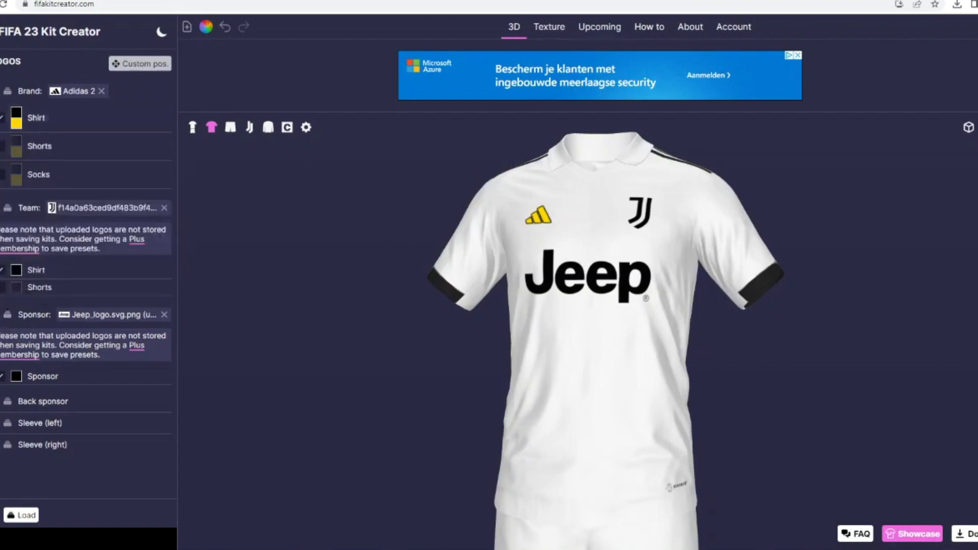
scroll(12, 484, down, 1)
click(10, 474)
click(18, 388)
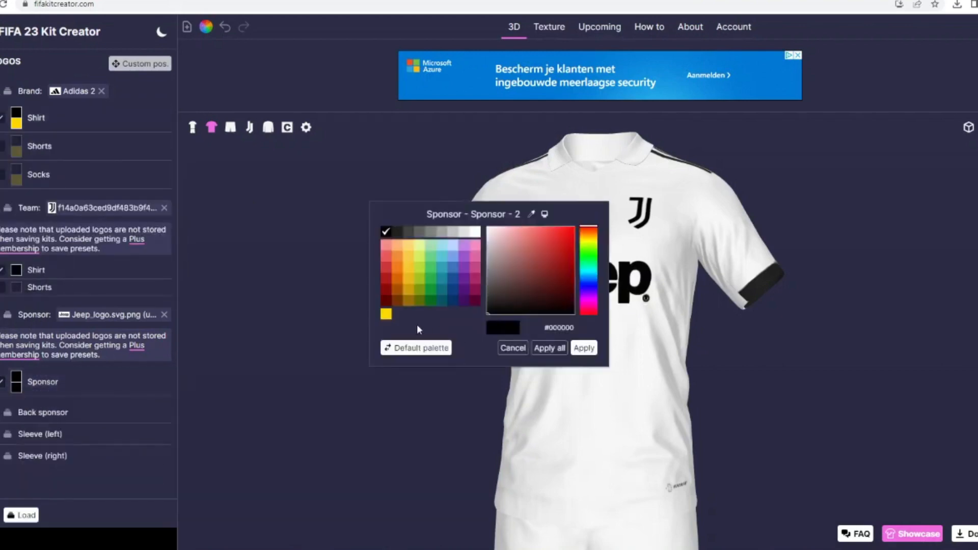
click(386, 313)
click(581, 348)
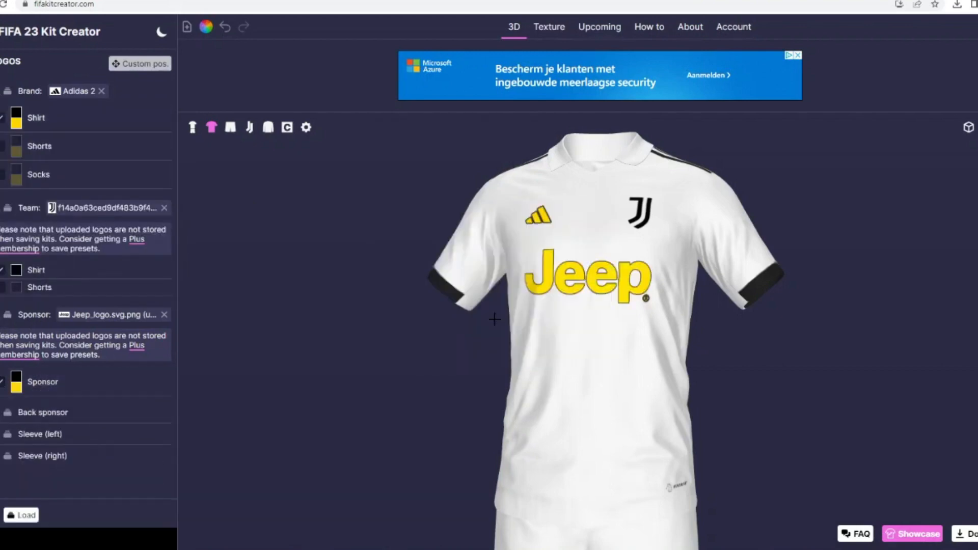
- Enable a border on the team crest on the shirt and set its second colour to yellow #ffd700
click(37, 271)
click(6, 375)
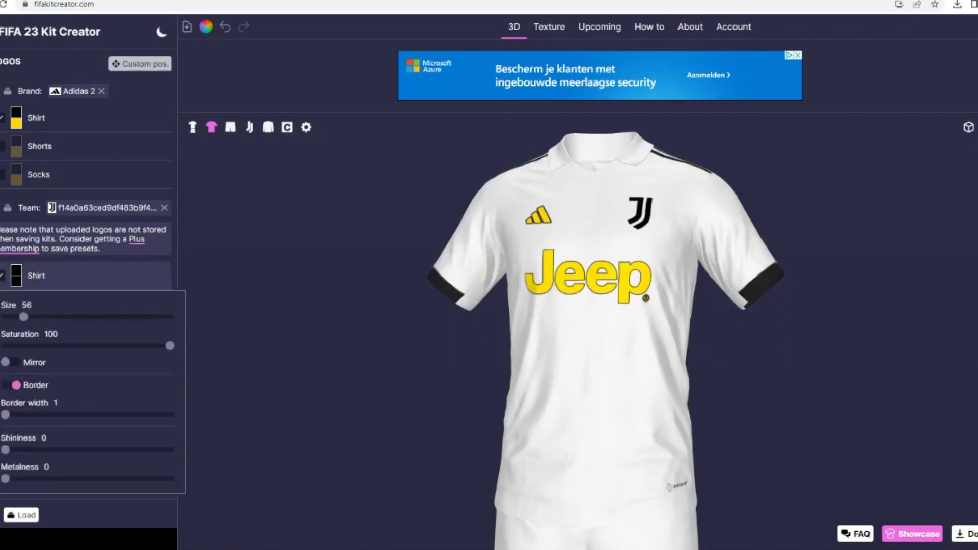
click(16, 279)
click(388, 314)
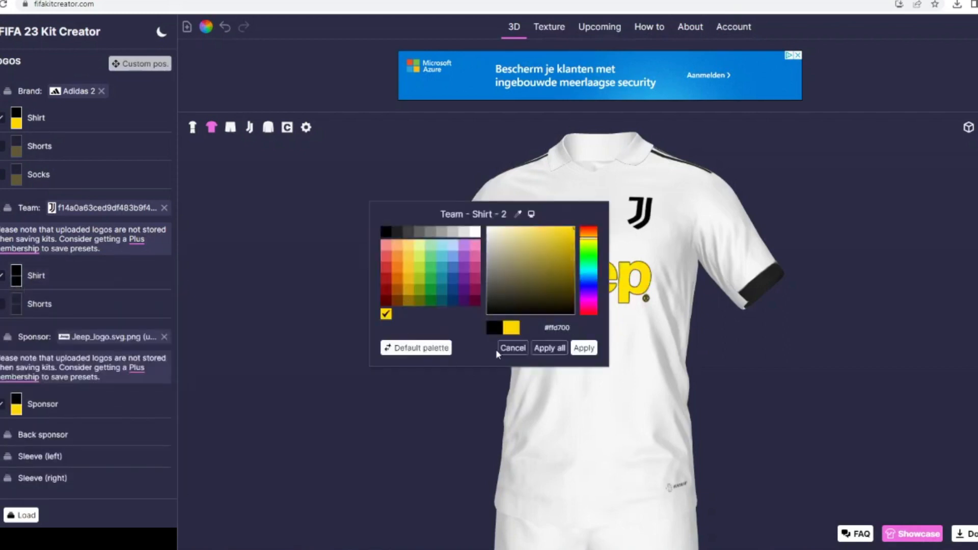
click(584, 348)
- Increase the border width of the team crest and the Jeep sponsor logo
click(45, 277)
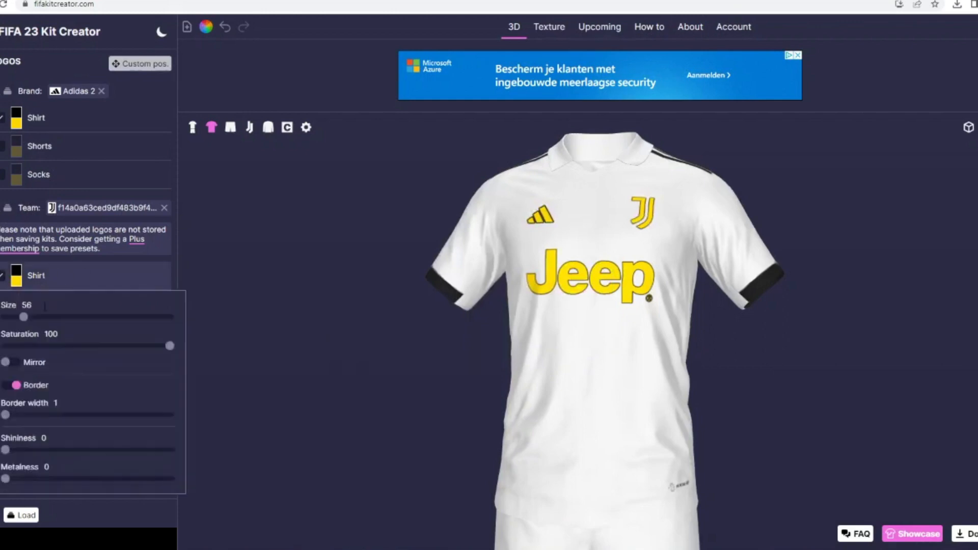
click(27, 416)
key(Escape)
click(45, 410)
scroll(37, 522, down, 2)
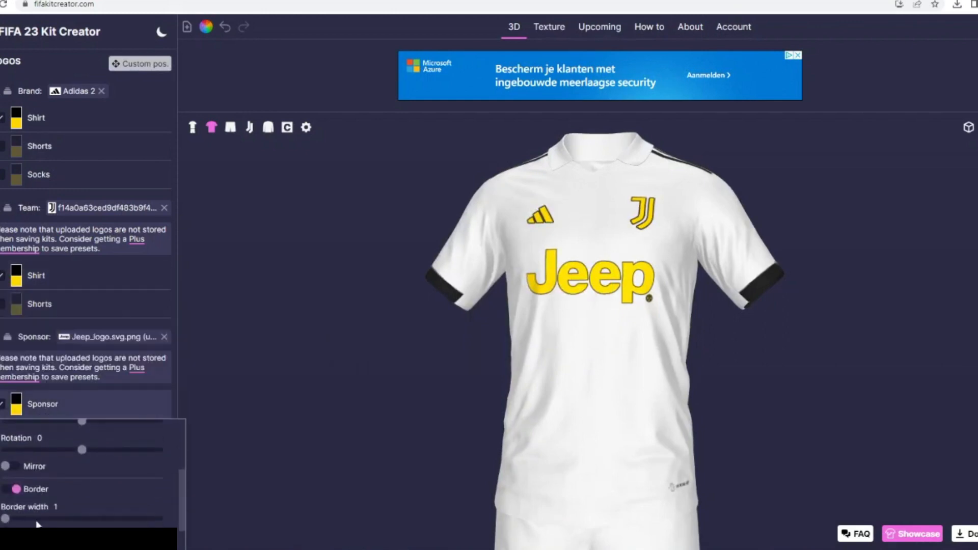
key(Escape)
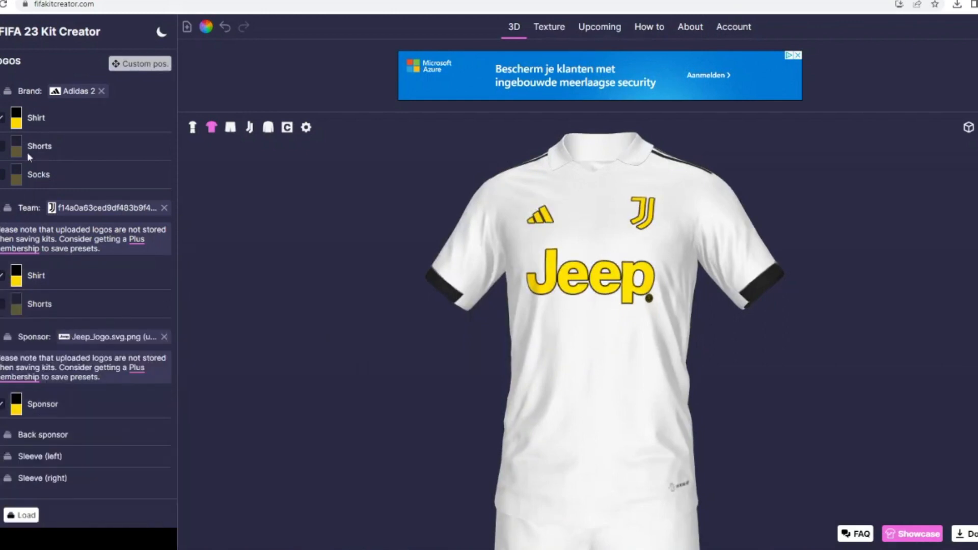
- Add a Stripes base design layer to the shirt and colour it black
click(39, 265)
click(271, 282)
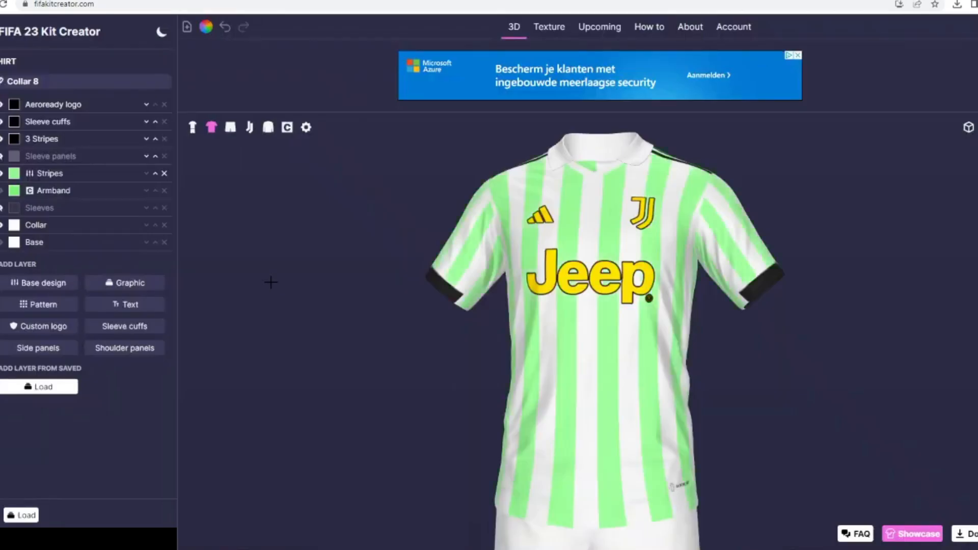
click(14, 173)
click(385, 234)
click(589, 351)
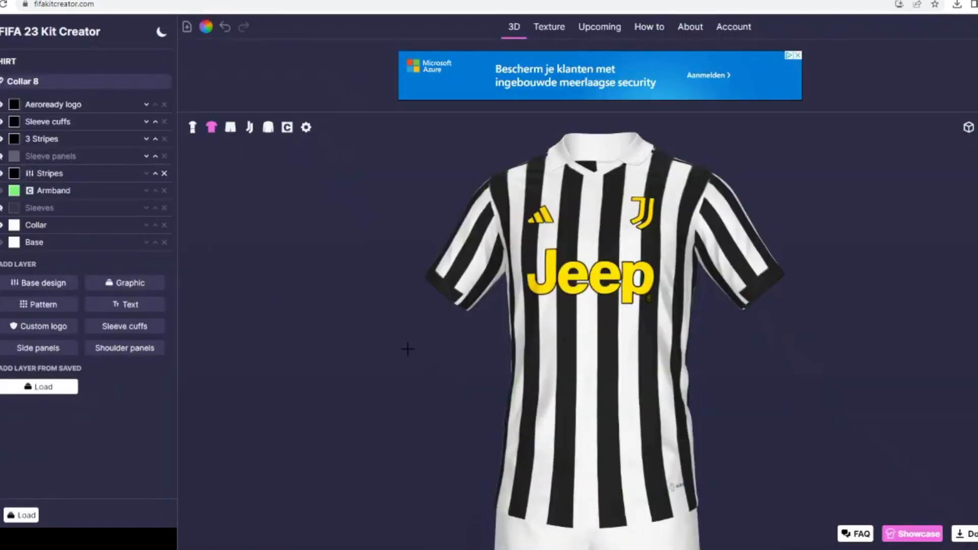
- Widen the black vertical stripes on the shirt and check the result around the kit
click(42, 174)
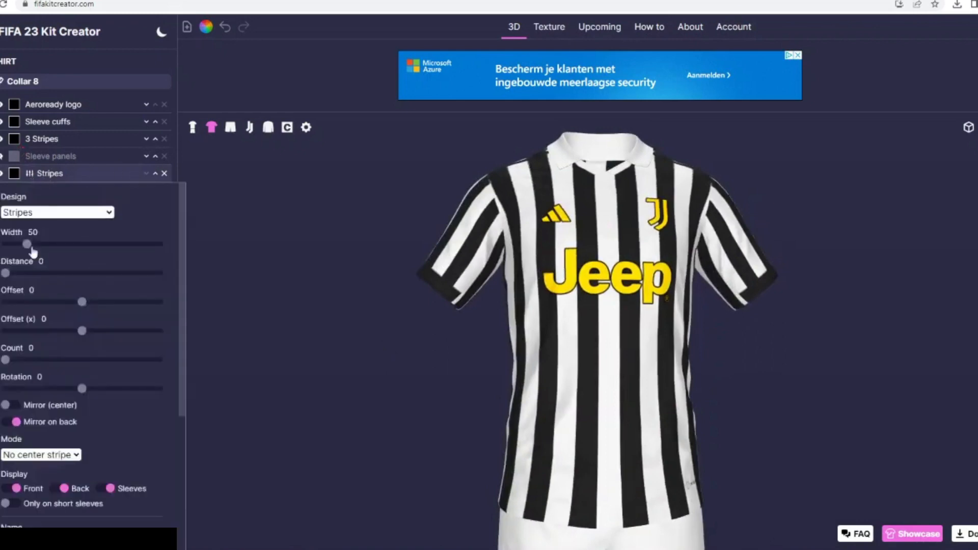
drag(34, 245, 36, 246)
drag(451, 389, 350, 333)
drag(248, 280, 392, 318)
click(230, 127)
click(211, 127)
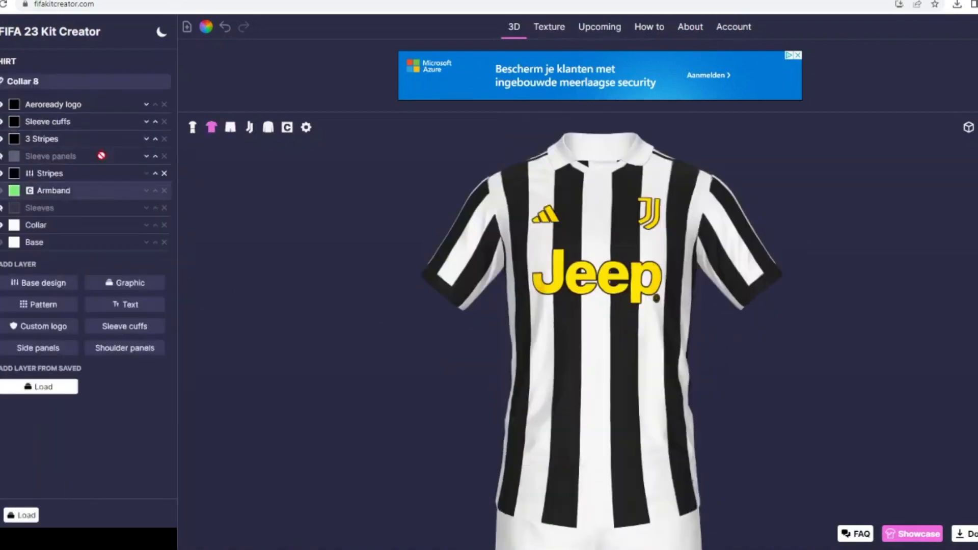
click(59, 285)
click(554, 133)
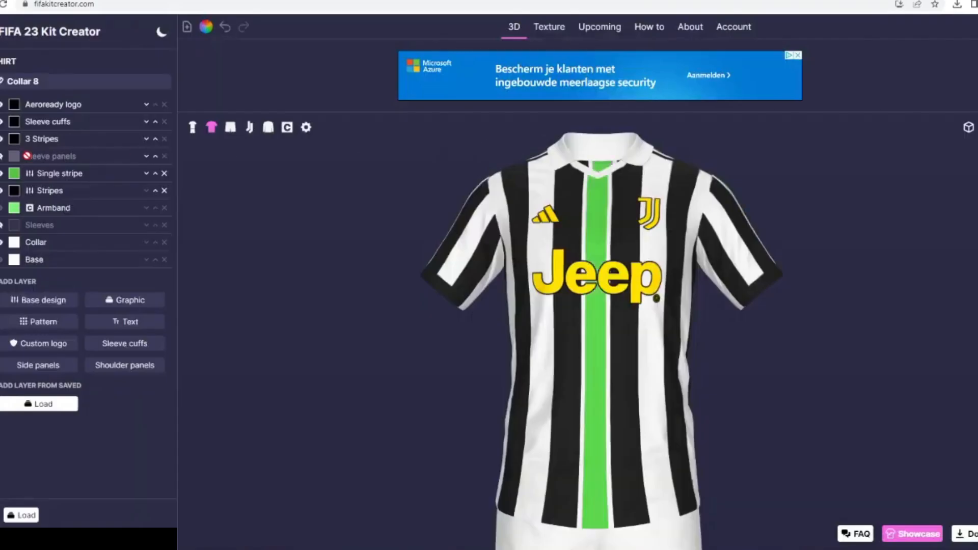
click(164, 173)
- Add a second Stripes layer with a count of 2, a width of 22 and a rotation of 90
click(44, 282)
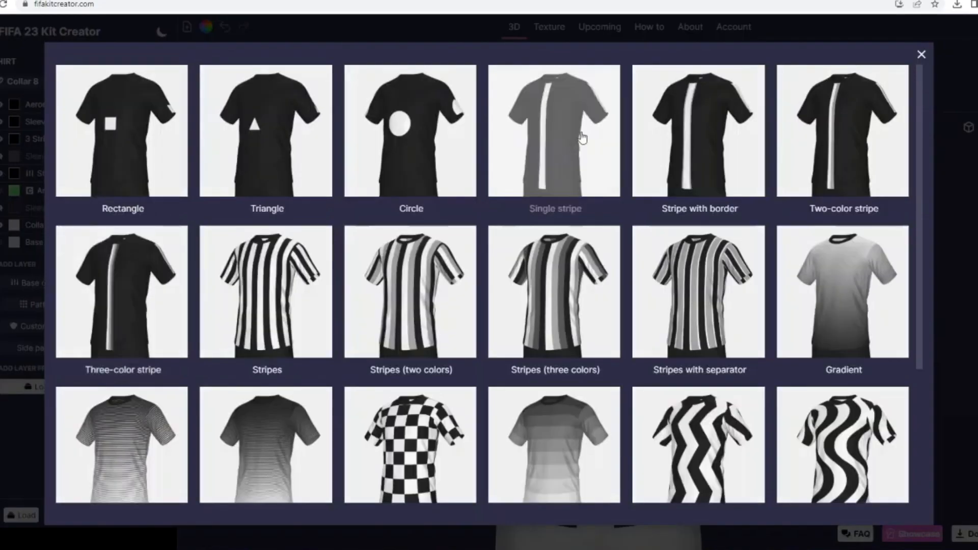
click(265, 288)
click(39, 176)
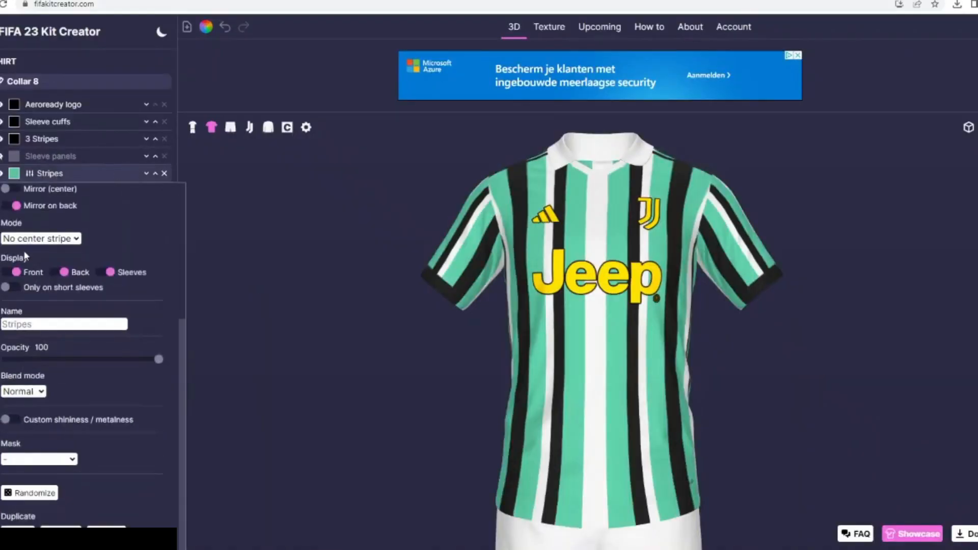
scroll(25, 256, up, 2)
click(30, 278)
scroll(29, 281, up, 2)
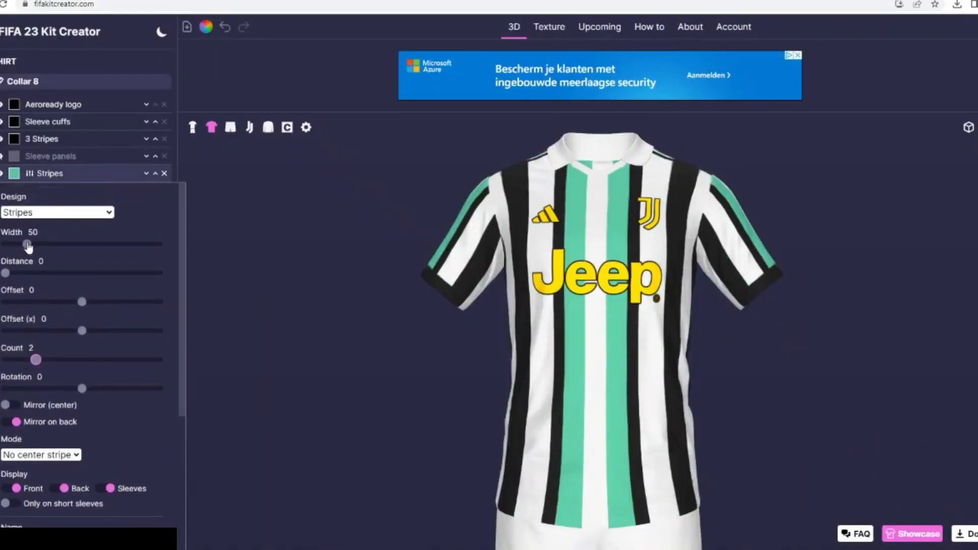
drag(28, 246, 15, 246)
drag(82, 389, 113, 388)
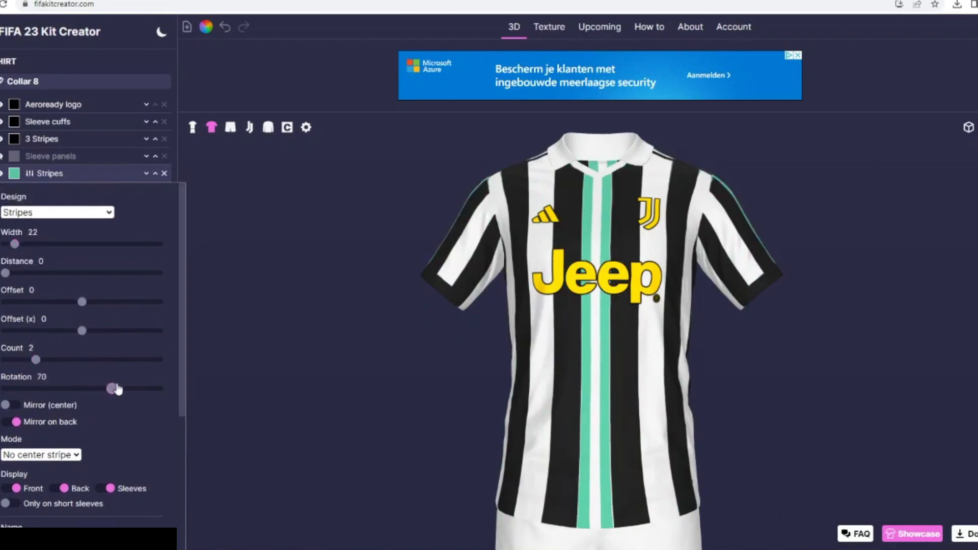
- Mask the new horizontal stripes with the Collar layer and try shifting their offset
scroll(66, 459, down, 1)
click(48, 484)
scroll(46, 479, down, 3)
click(15, 392)
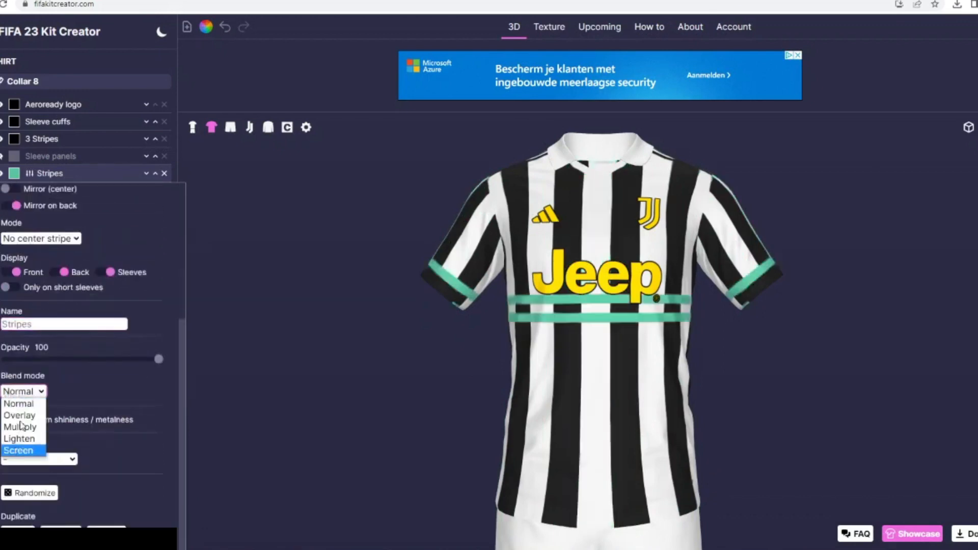
click(68, 458)
click(31, 364)
scroll(33, 319, up, 4)
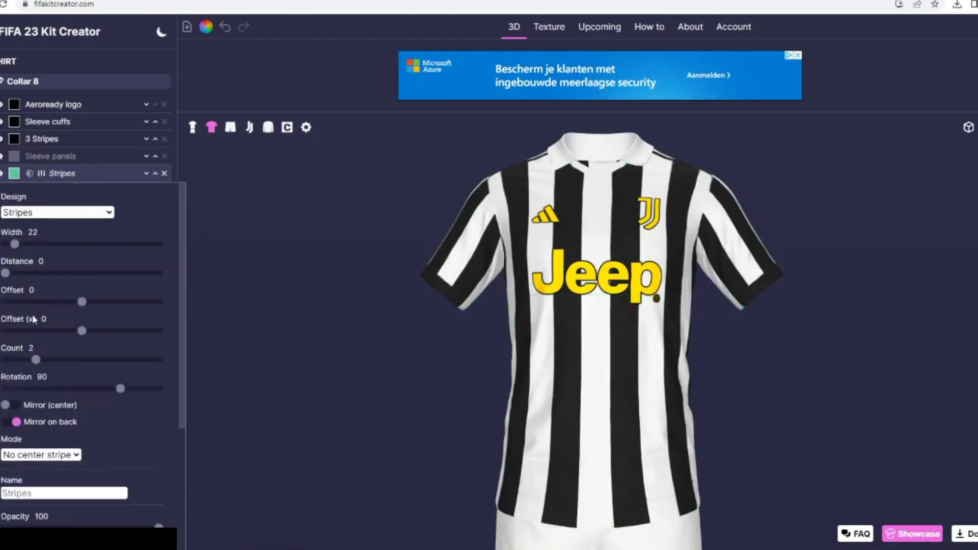
drag(64, 305, 85, 309)
scroll(54, 437, down, 3)
scroll(67, 326, up, 3)
click(54, 175)
- Find the Collar Outer graphic and add it to the shirt as a layer
click(111, 301)
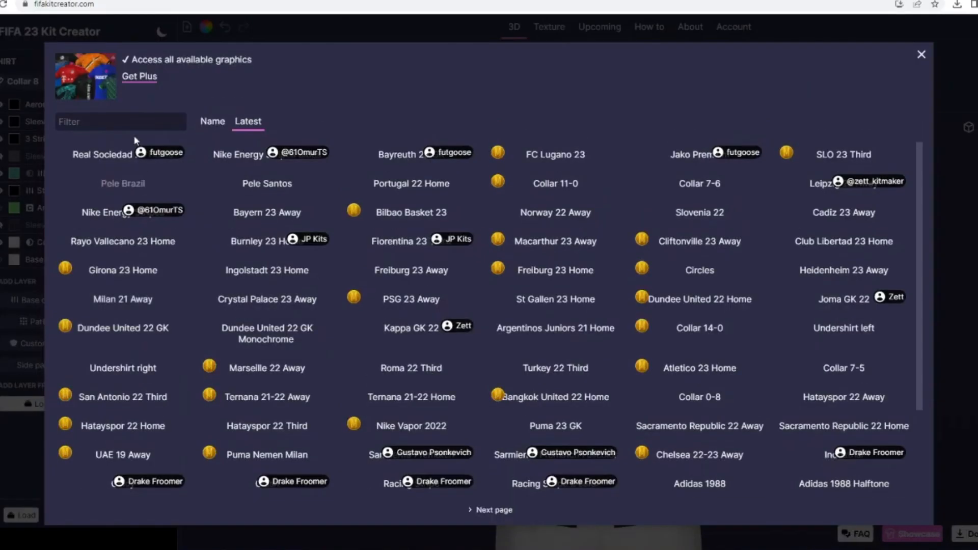
click(133, 122)
text(colla)
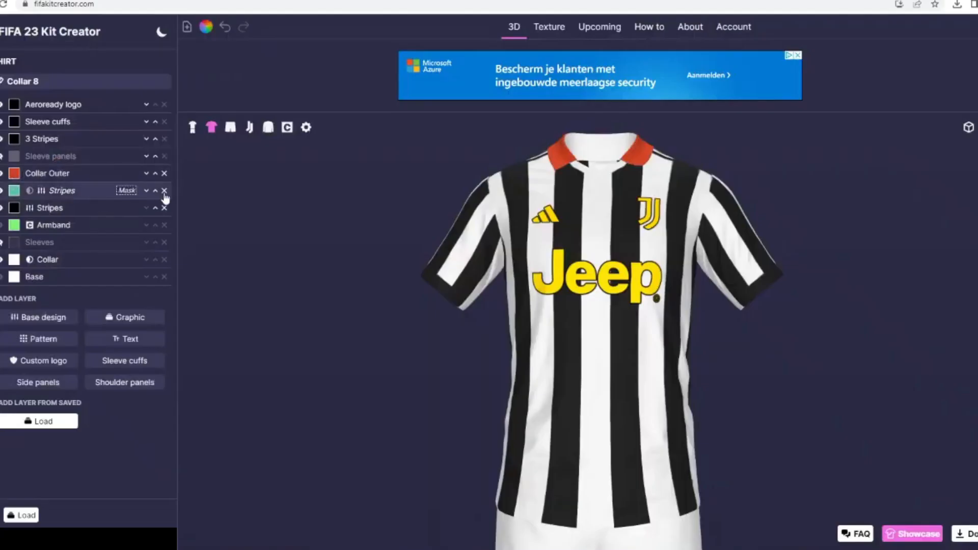
click(155, 190)
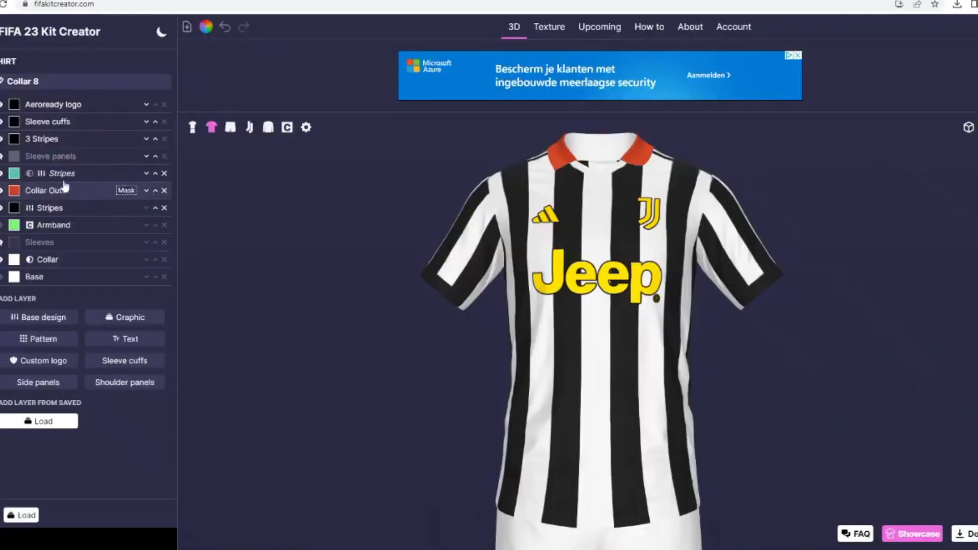
- Set the mask of the horizontal Stripes layer to Collar Outer
click(61, 173)
scroll(45, 357, down, 3)
click(32, 518)
click(24, 460)
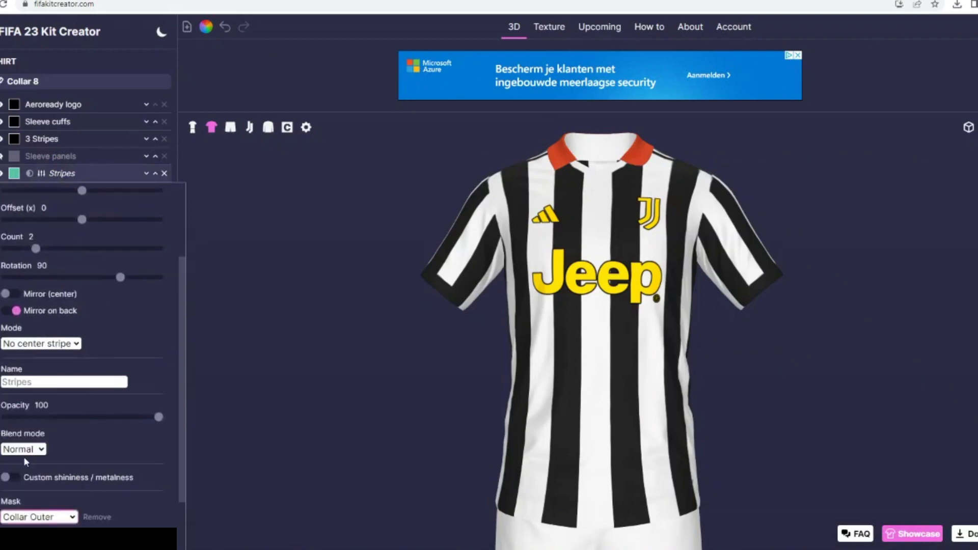
- Set the collar stripes' offset to -18 and their width to 5
scroll(66, 216, up, 1)
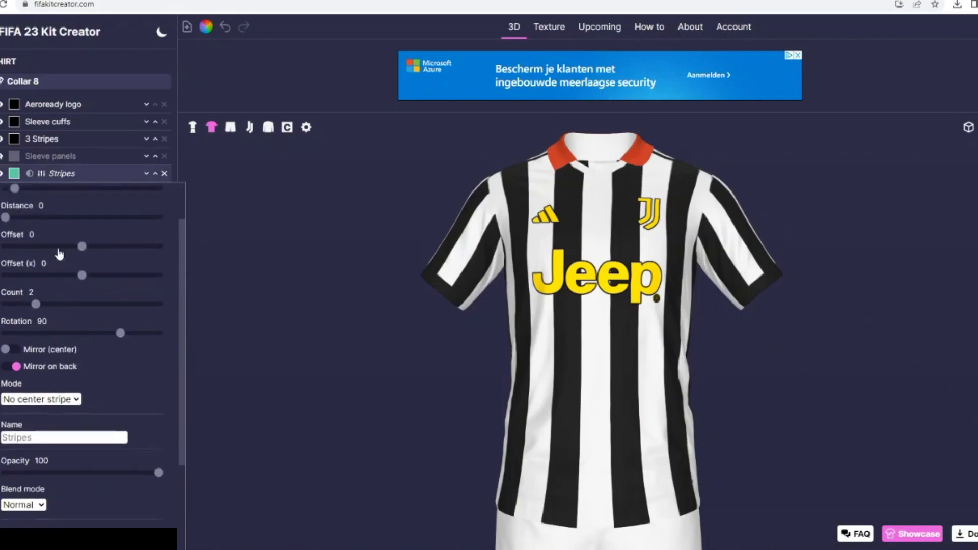
mouse_move(57, 248)
mouse_down()
mouse_move(38, 249)
mouse_move(154, 249)
mouse_move(75, 253)
mouse_up()
click(51, 234)
click(52, 234)
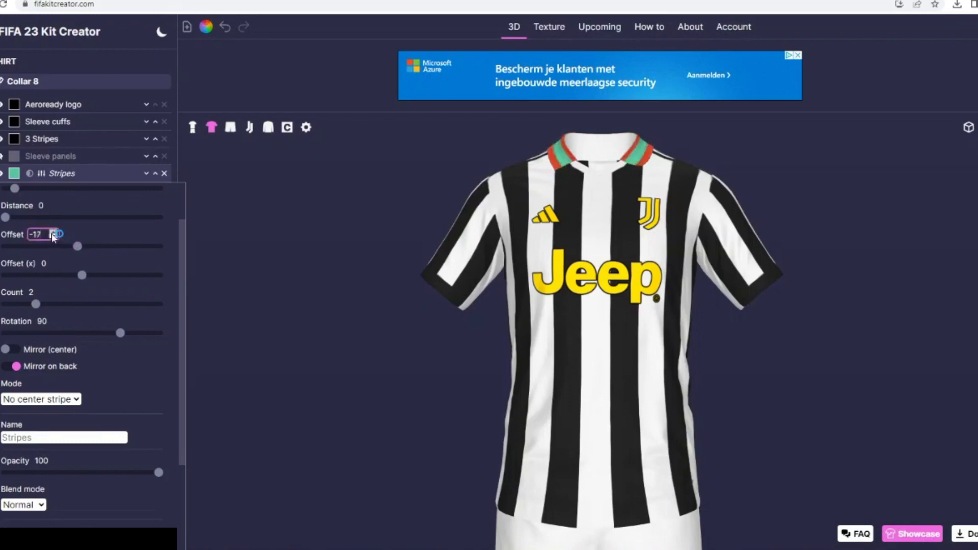
scroll(12, 224, up, 1)
click(13, 245)
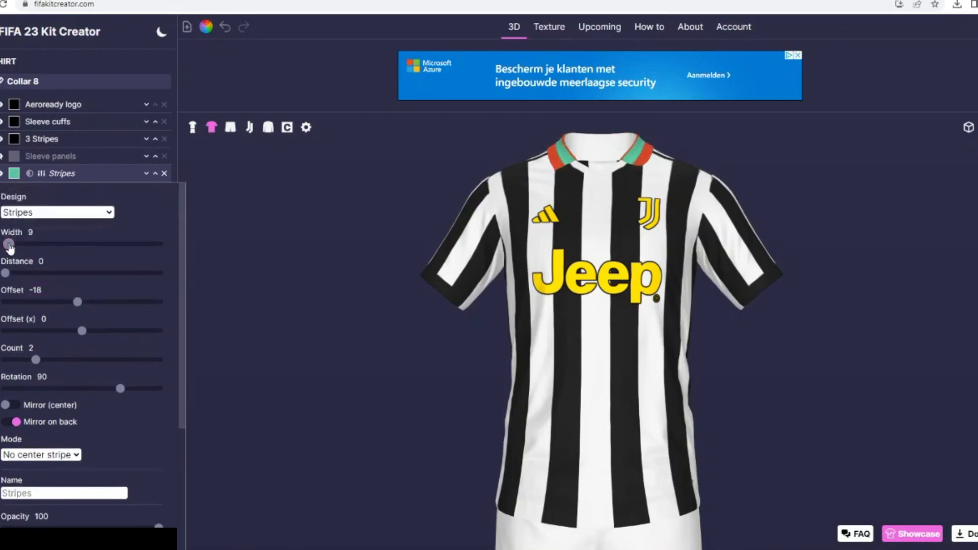
drag(9, 246, 7, 245)
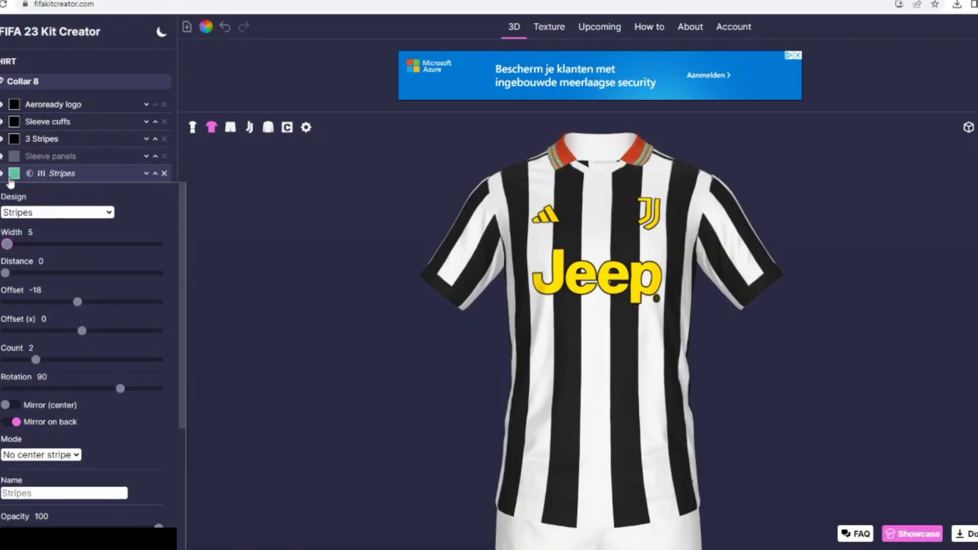
- Colour the collar stripes black and the Collar Outer layer white
click(16, 176)
click(390, 239)
click(580, 349)
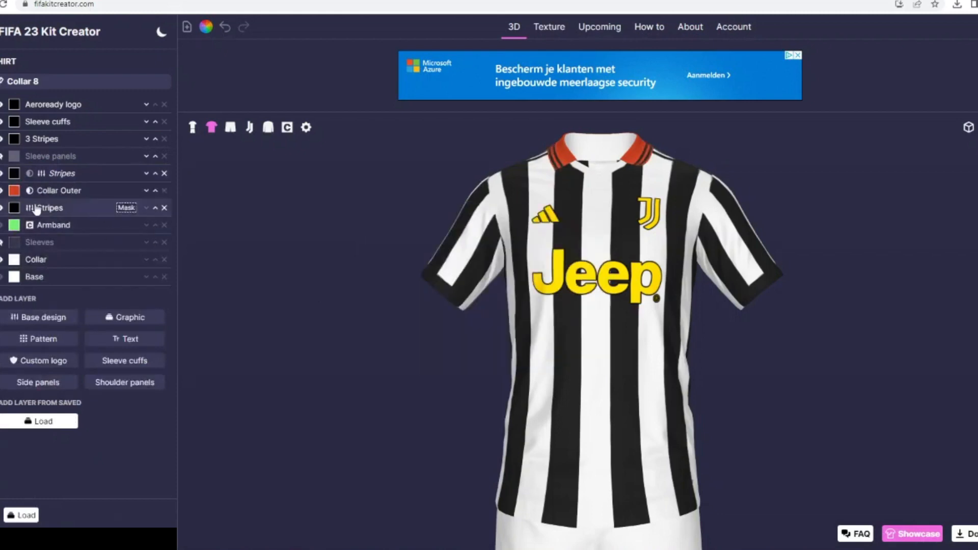
click(15, 193)
click(481, 235)
click(592, 351)
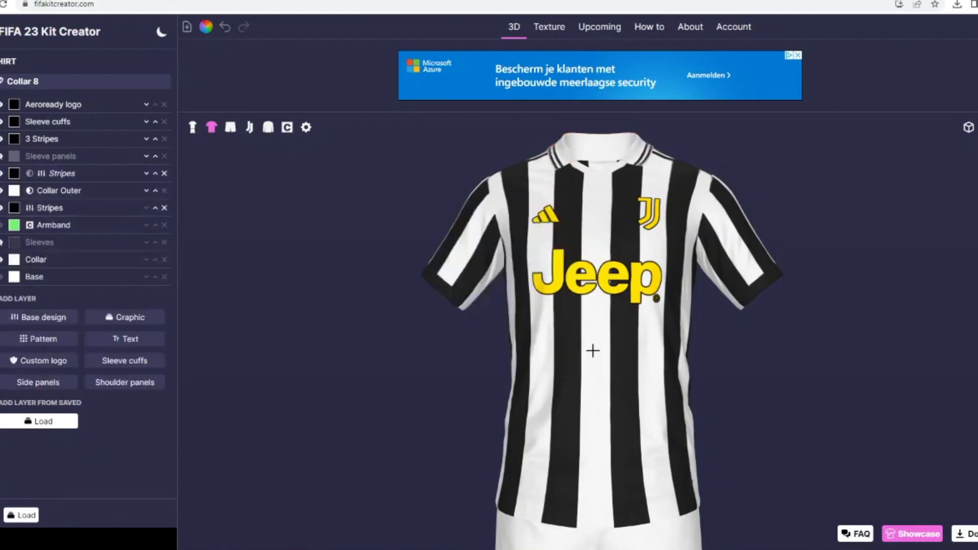
- Try yellow on the shirt's 3 Stripes layer and return it to black
drag(355, 353, 399, 336)
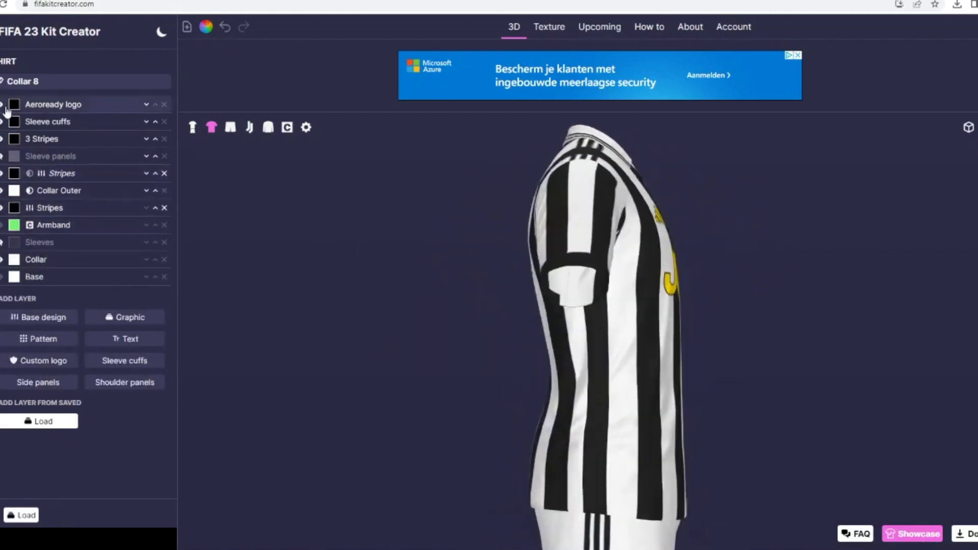
click(14, 139)
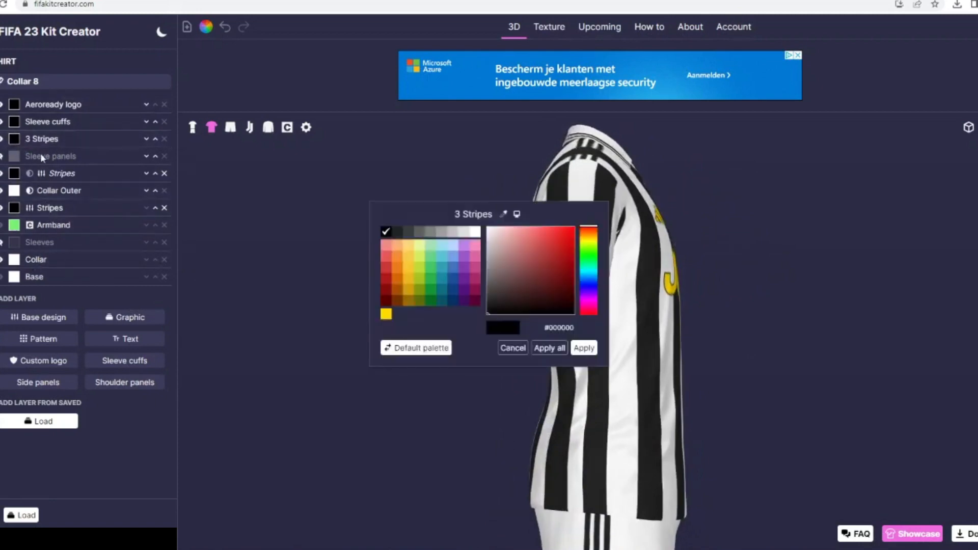
click(387, 315)
click(584, 348)
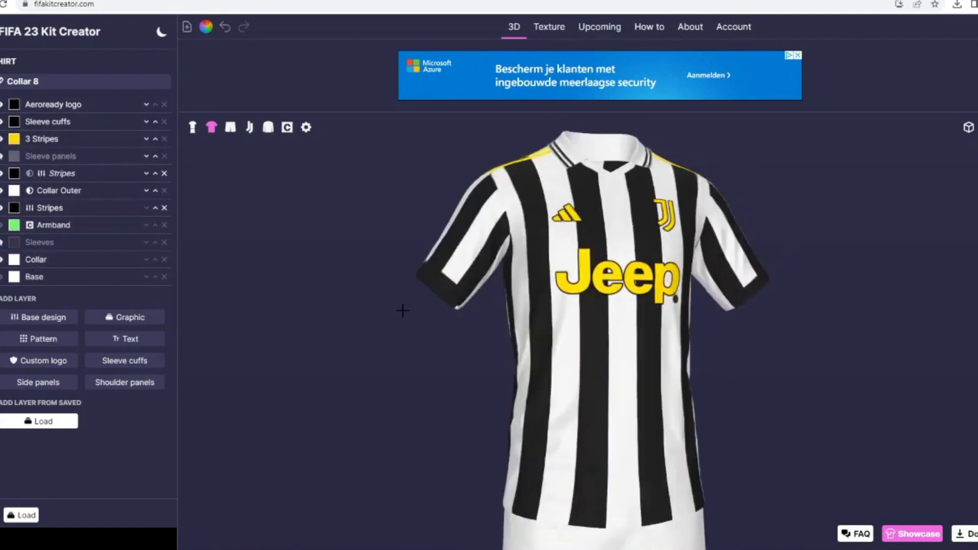
click(14, 139)
click(387, 232)
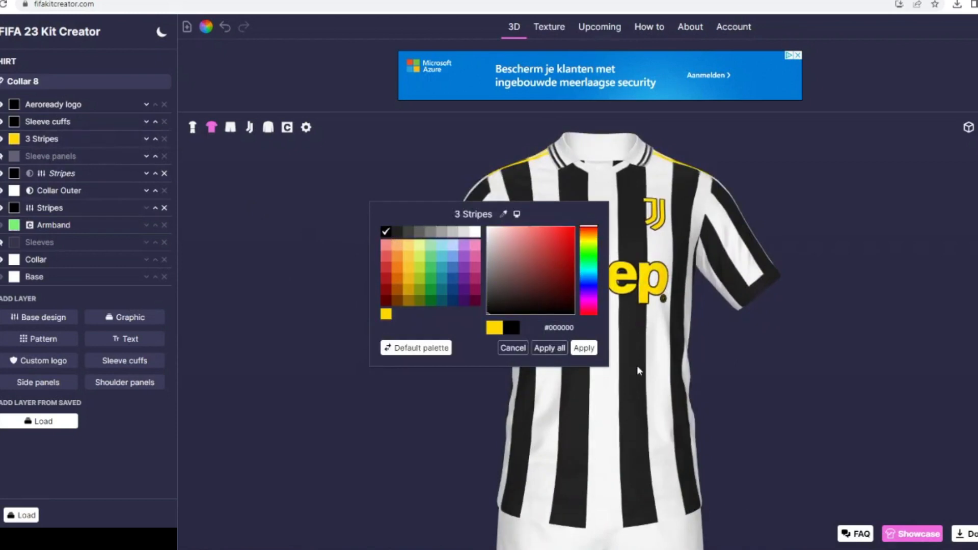
click(584, 348)
- Hide the shirt's 3 Stripes layer and show the full kit
click(2, 139)
click(193, 128)
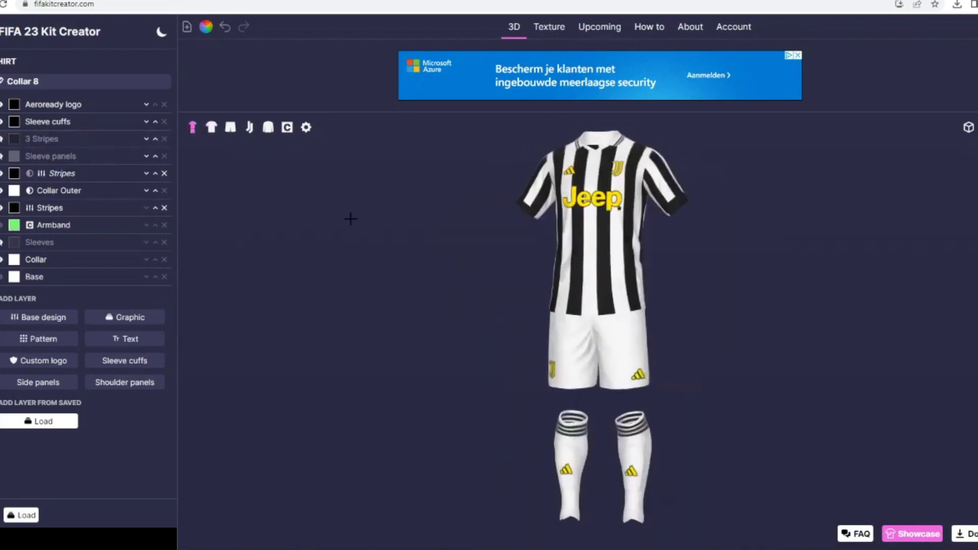
key(alt+Tab)
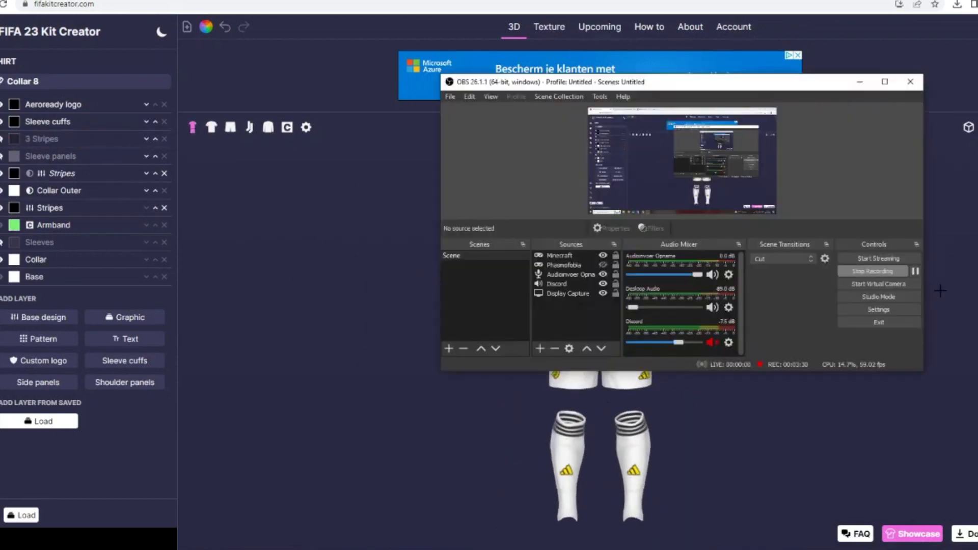
click(946, 275)
- Colour the shorts' base black and their Aeroready logo white
click(1, 102)
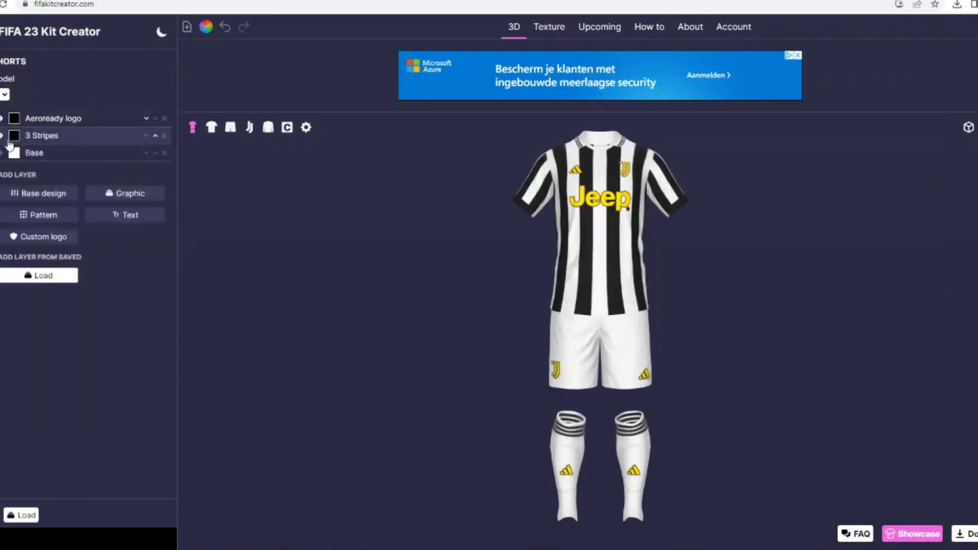
click(14, 153)
click(386, 232)
click(591, 348)
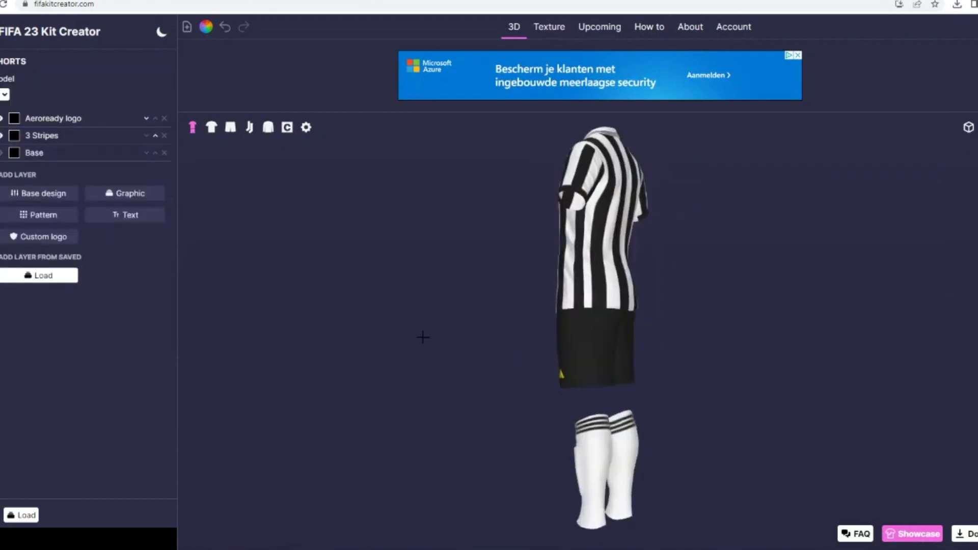
click(14, 136)
click(584, 348)
click(14, 118)
click(476, 233)
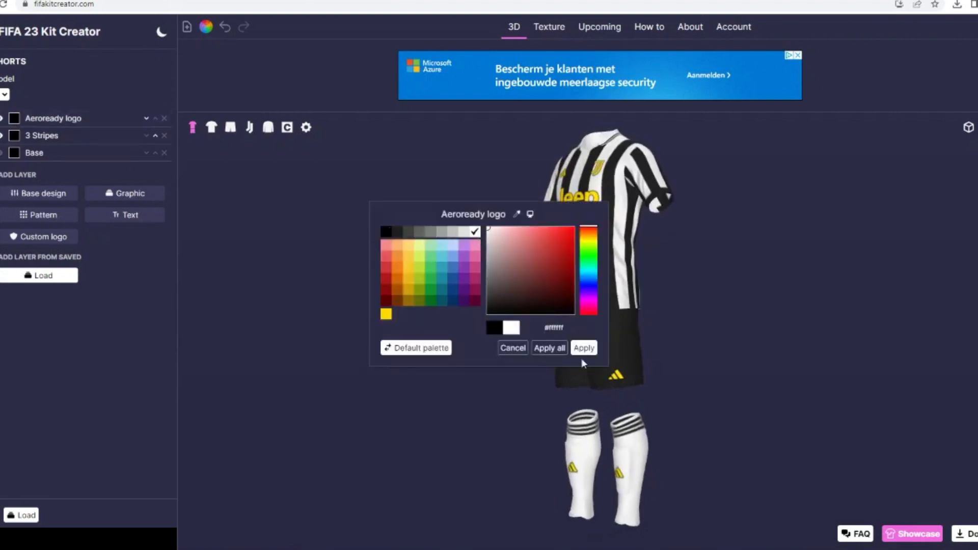
click(584, 348)
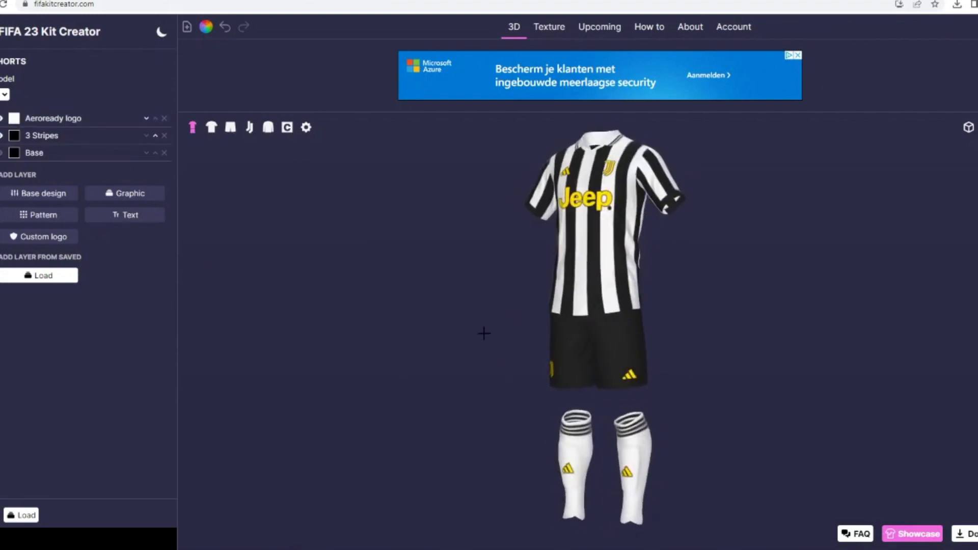
- Colour the base layer of the socks black
click(576, 459)
click(14, 100)
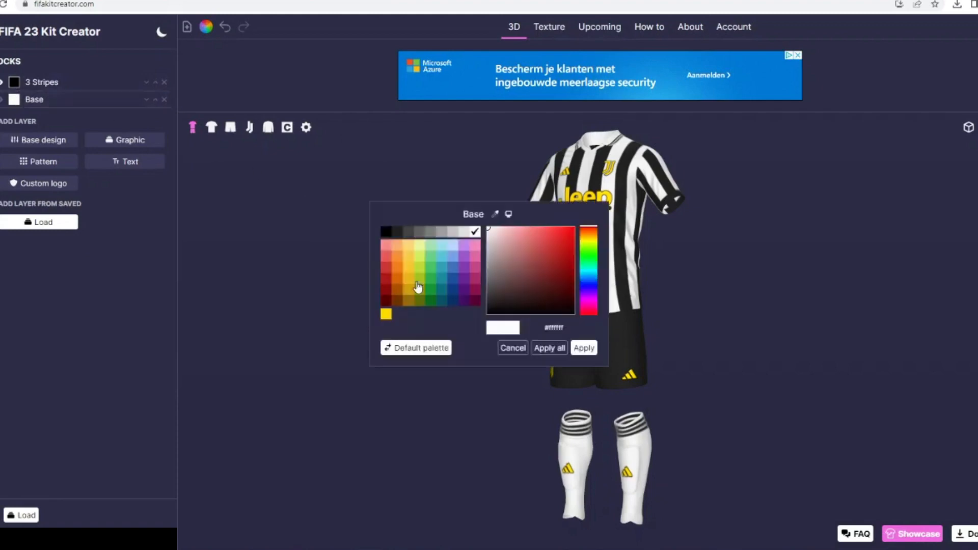
click(387, 233)
click(584, 348)
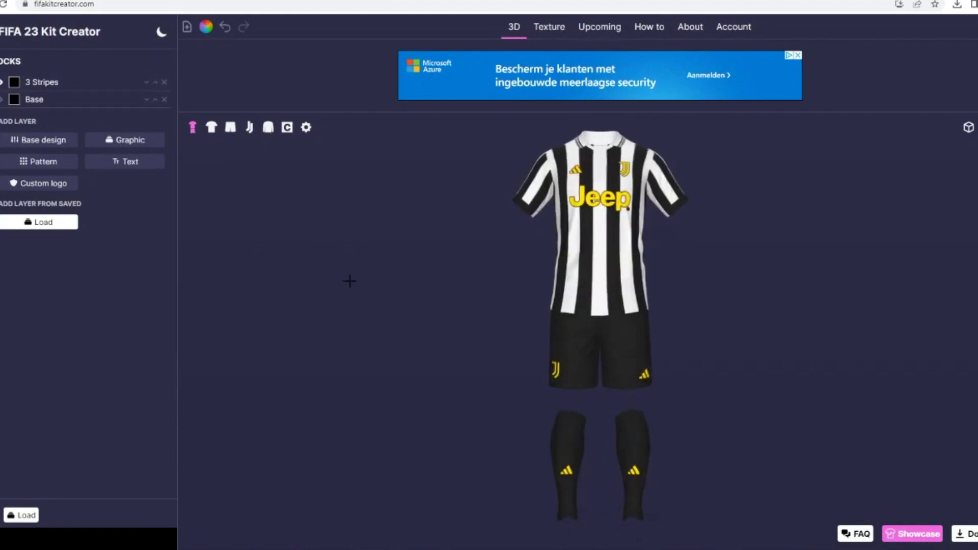
- Replace the shirt's black cuffs by hiding their layer and adding a white Sleeve cuffs layer with width 19
click(212, 128)
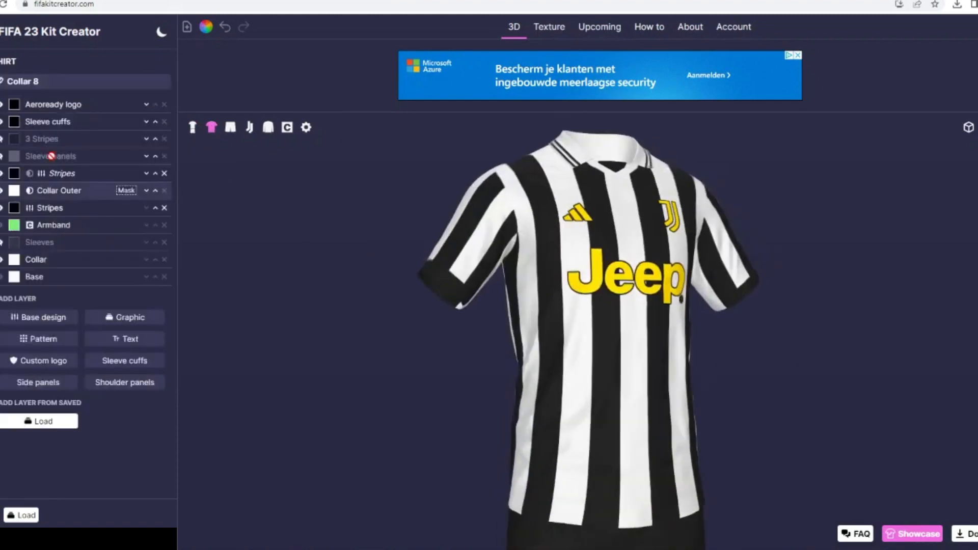
click(1, 121)
click(131, 361)
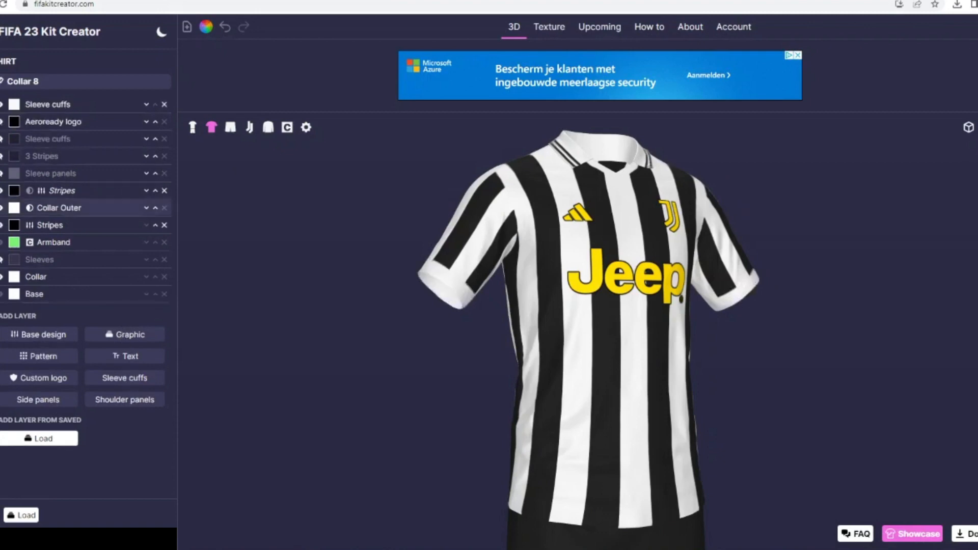
click(51, 103)
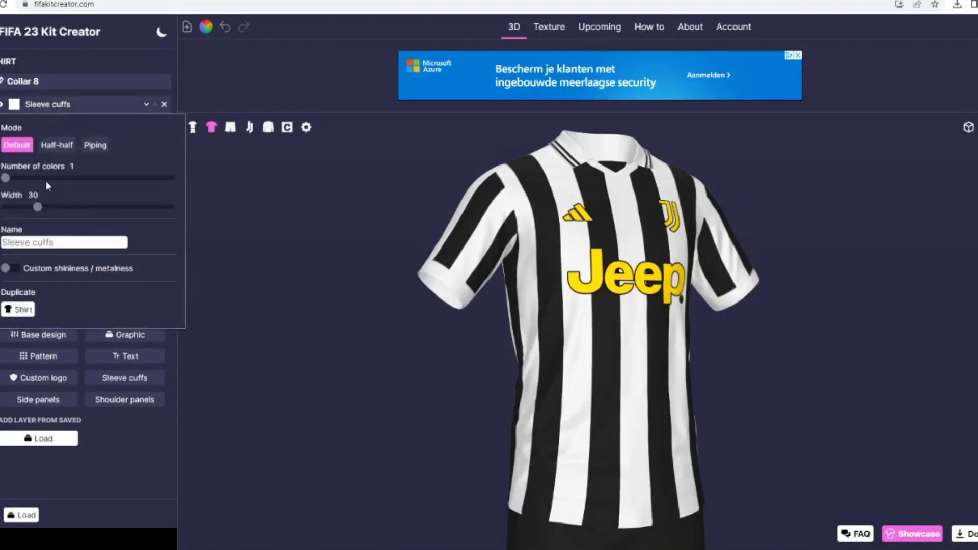
drag(37, 207, 25, 207)
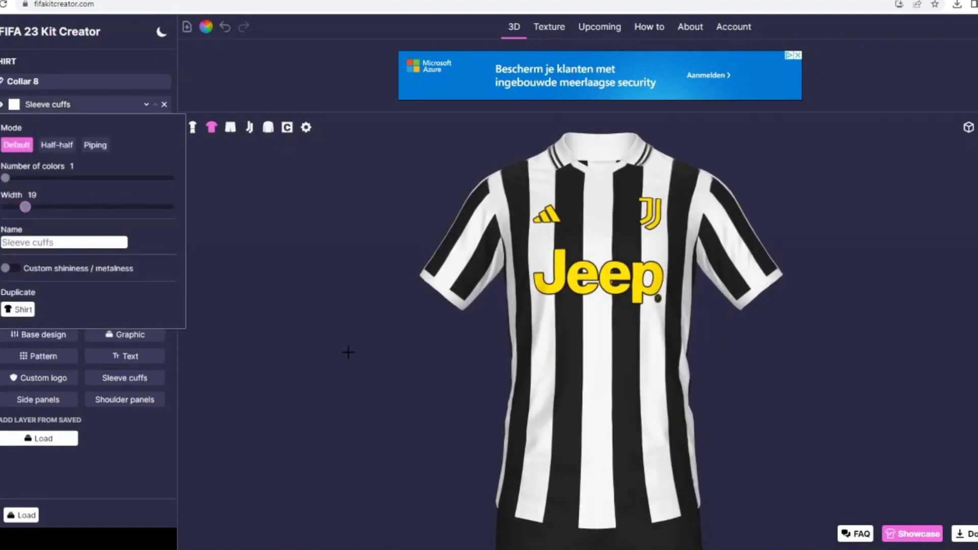
click(194, 127)
click(46, 104)
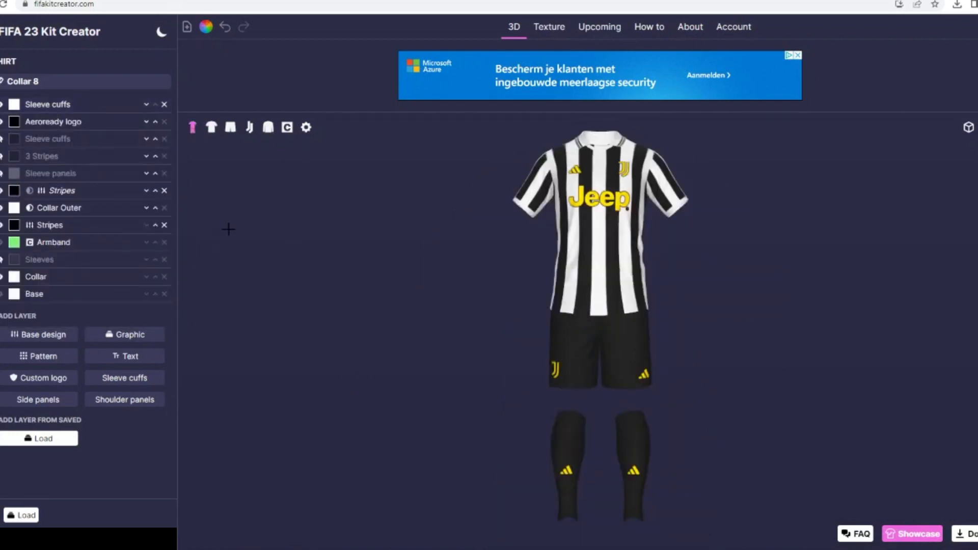
- Enable printing on the back of the shirt with a border and colour it yellow
click(968, 128)
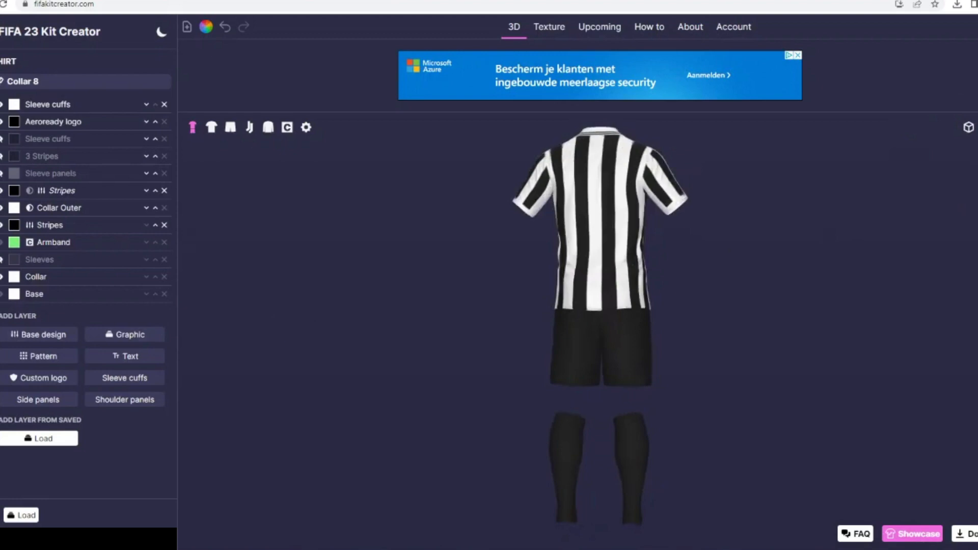
click(1, 147)
click(8, 79)
click(6, 130)
click(12, 111)
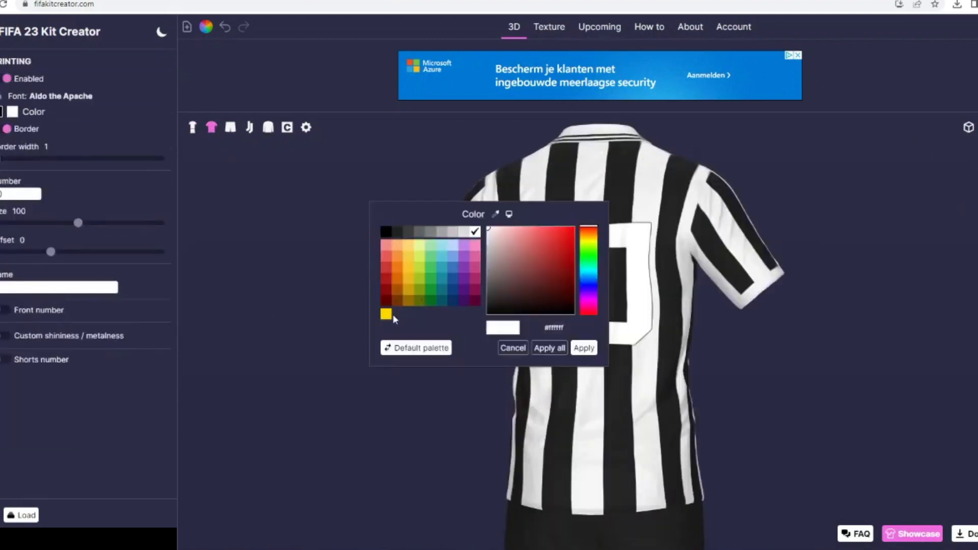
click(386, 314)
click(584, 348)
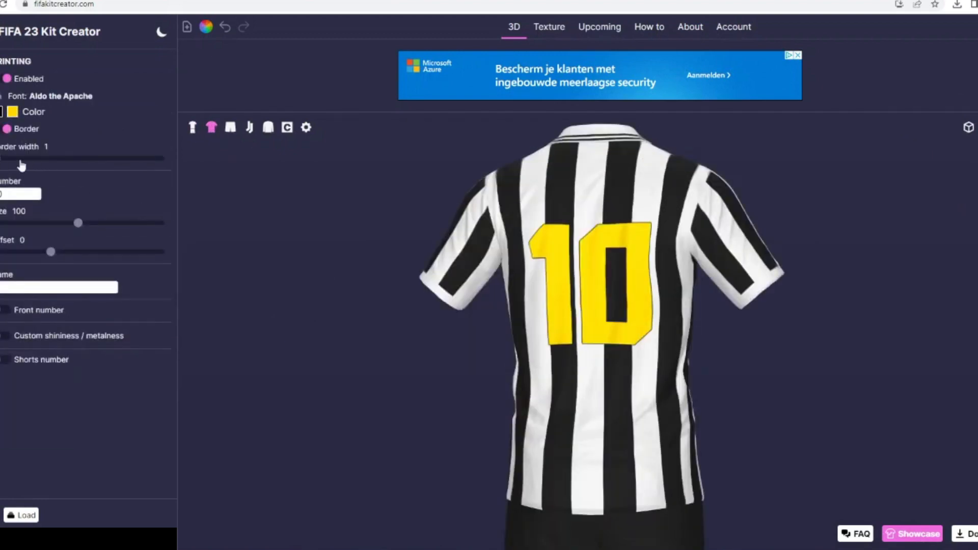
- Set the back printing's border width to 2 and its font to Adidas 2012
click(19, 159)
click(1, 96)
click(623, 188)
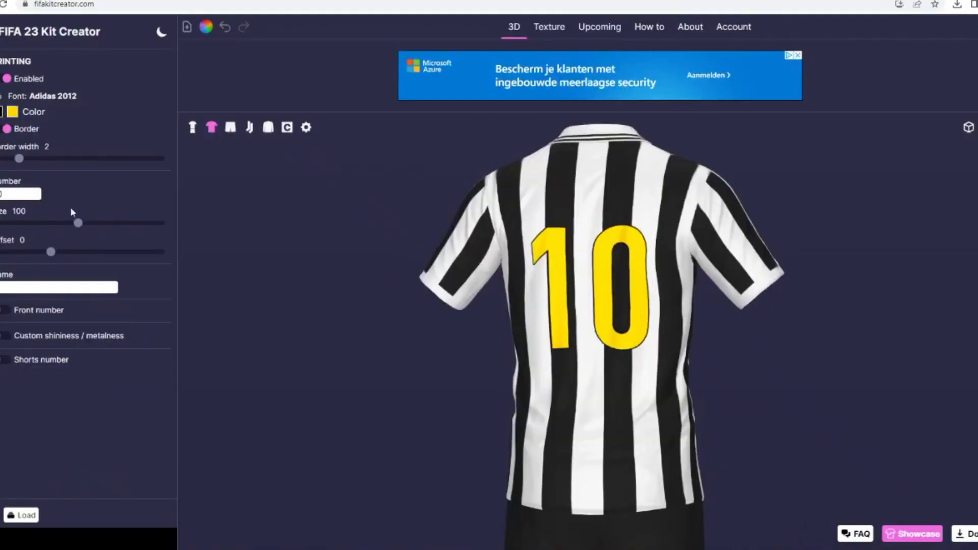
- Set the shirt number to 25 and enter the player's name for the back
text(25)
click(55, 286)
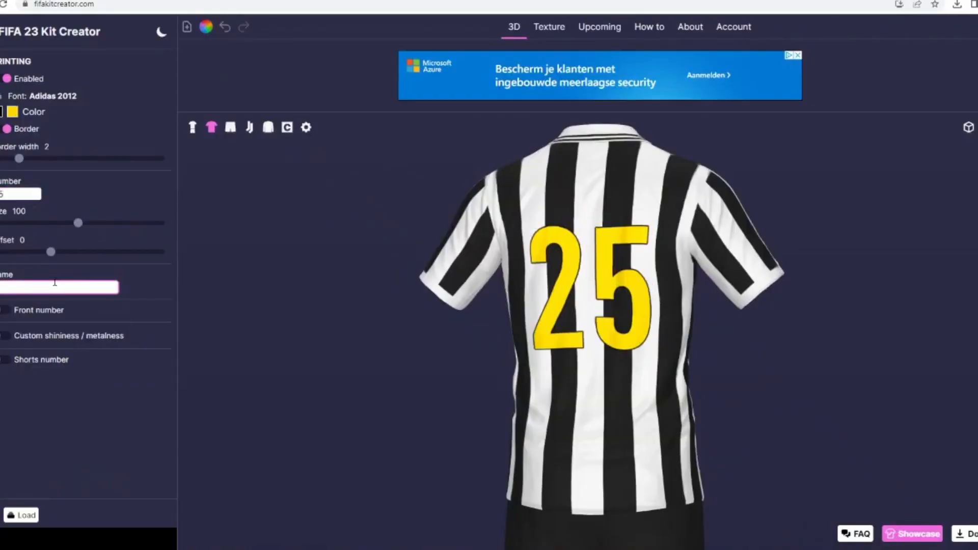
click(81, 263)
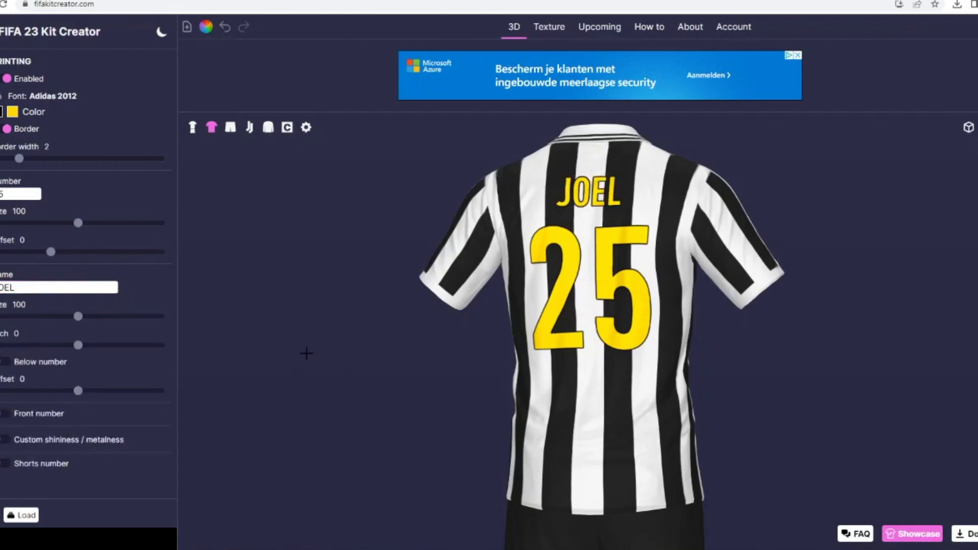
- Show the full kit and start its rotating view to examine the finished design
drag(288, 329, 228, 250)
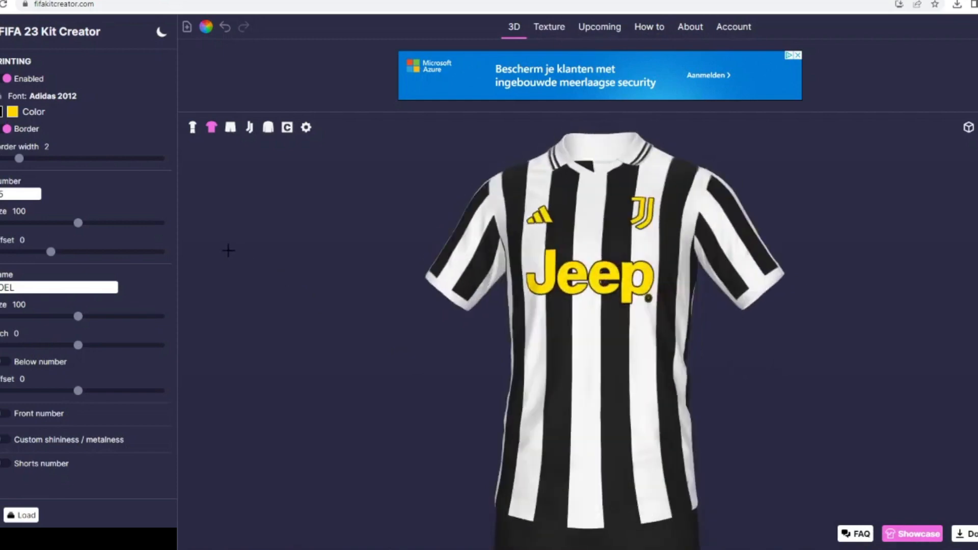
click(189, 131)
mouse_move(969, 128)
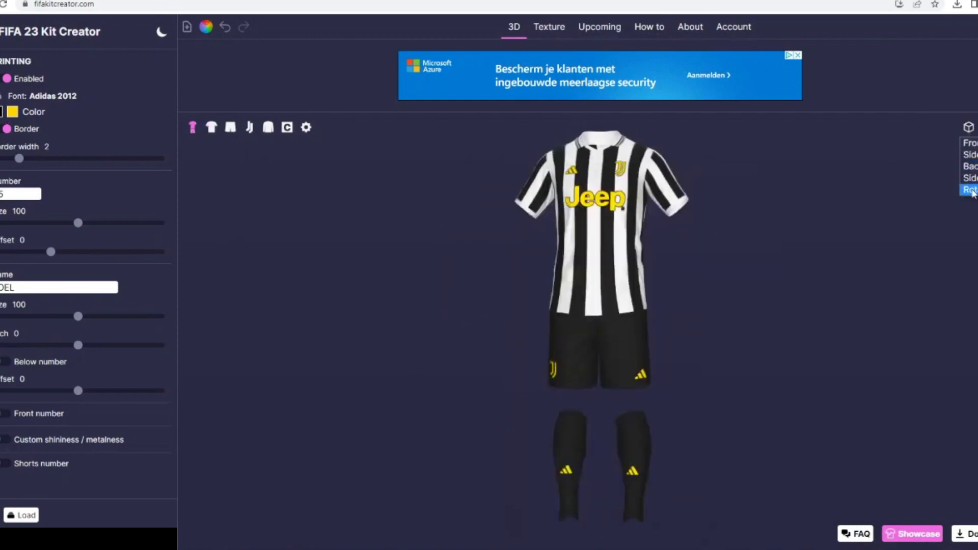
click(971, 188)
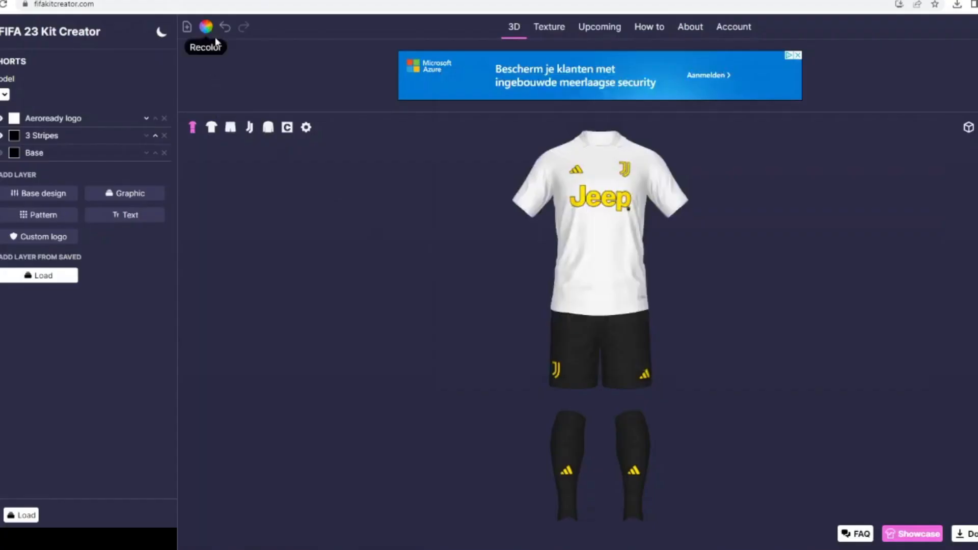
- Recolour the whole plain kit, replacing white with light pink #ffb4d9 and black with white
click(206, 27)
click(507, 270)
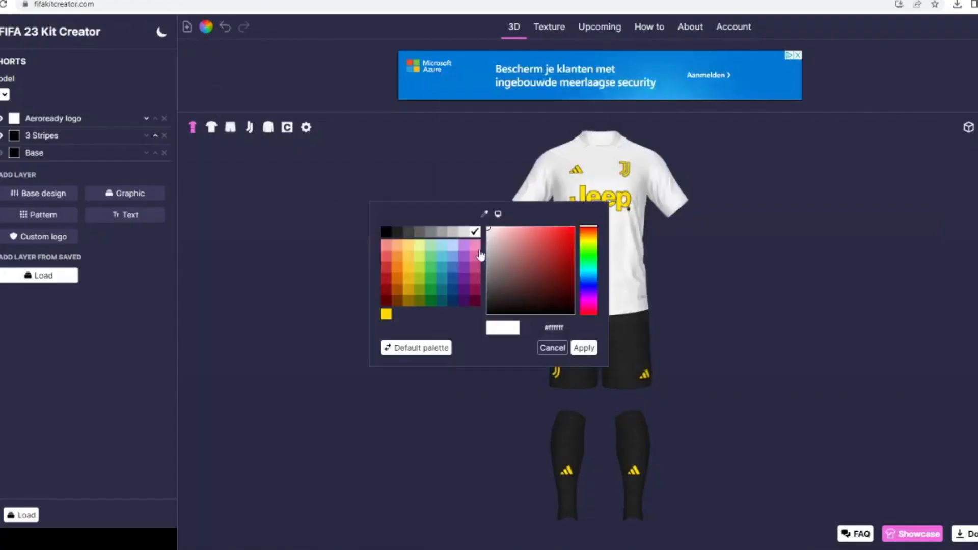
click(474, 246)
drag(524, 234, 514, 228)
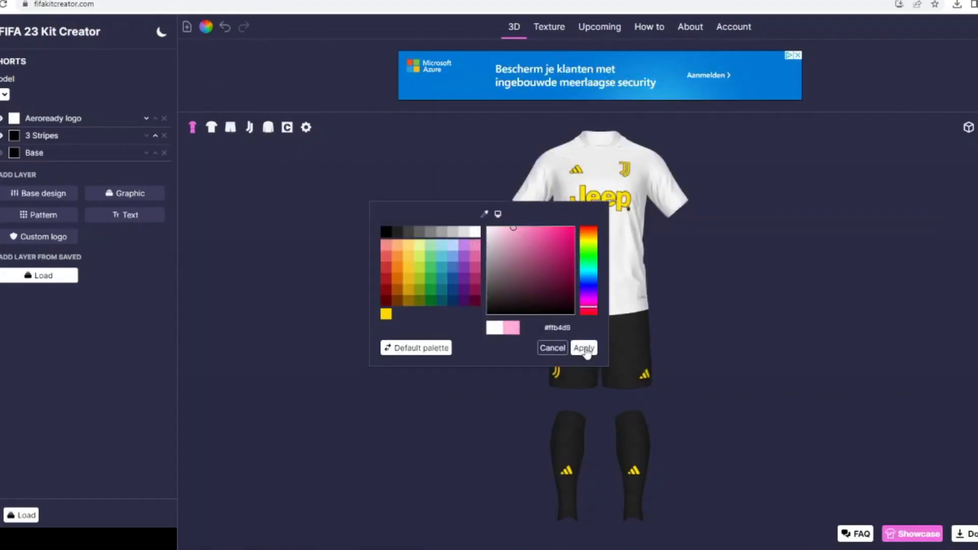
click(585, 350)
click(509, 252)
click(474, 233)
click(575, 345)
click(513, 335)
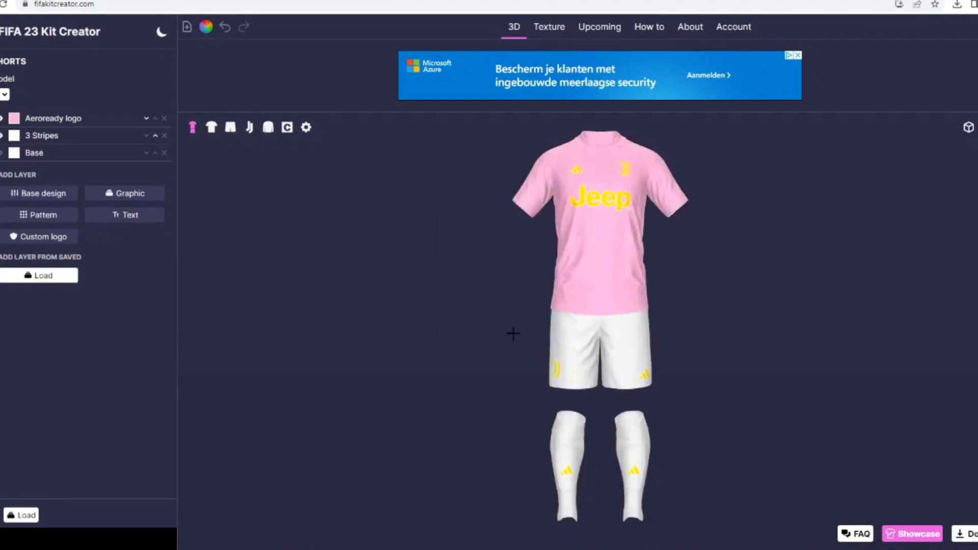
- Set the first colour of the Adidas brand logo to black
click(1, 138)
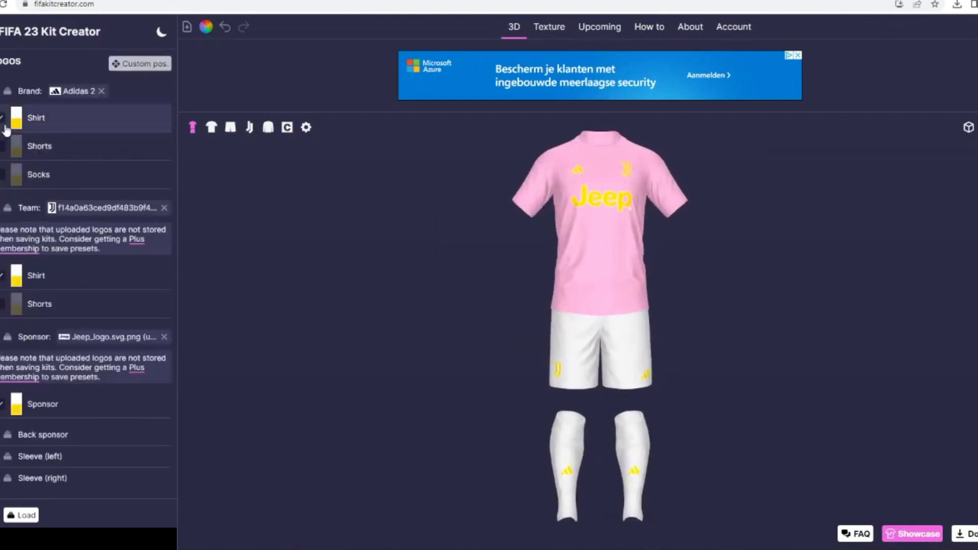
click(16, 114)
click(386, 234)
click(580, 350)
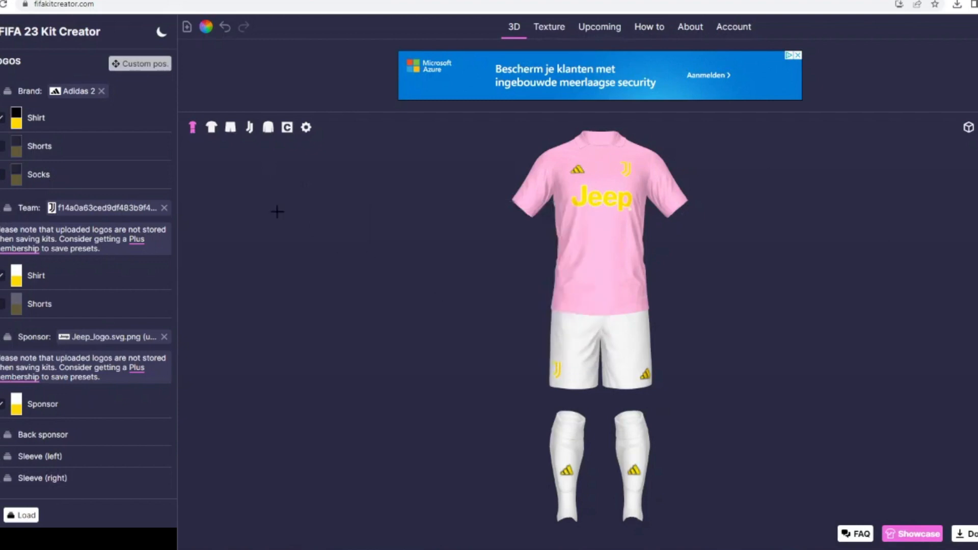
- Set the first colour of the team logo and the Jeep sponsor logo to black
click(17, 275)
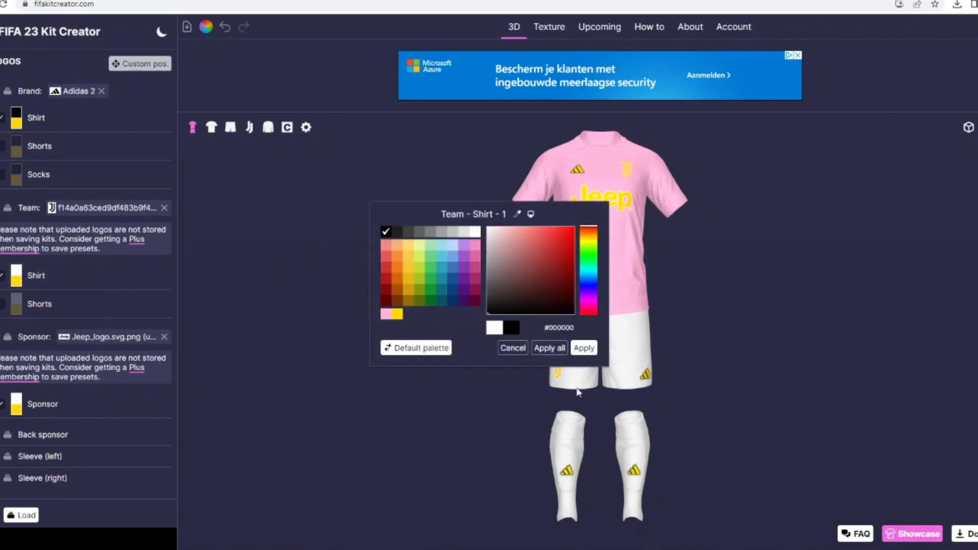
click(579, 351)
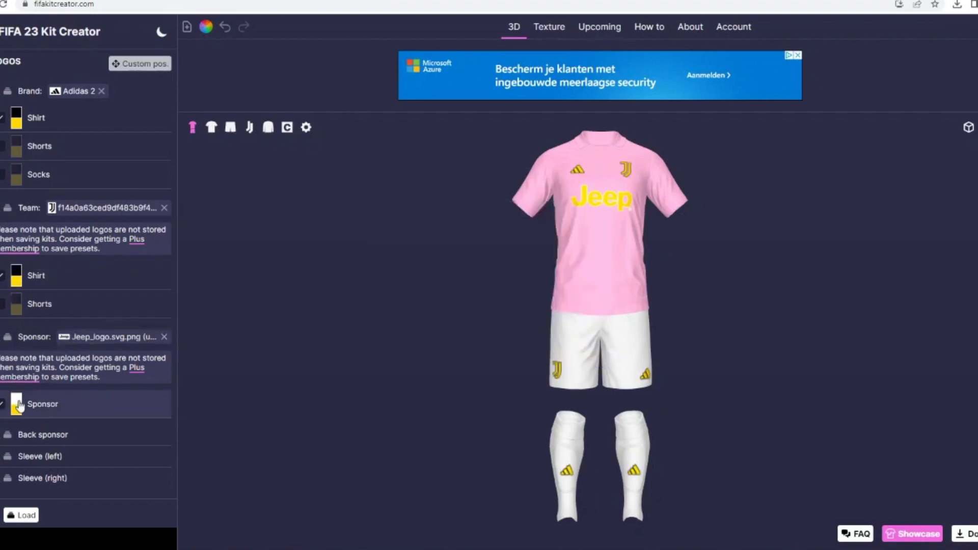
click(17, 404)
click(386, 233)
click(580, 350)
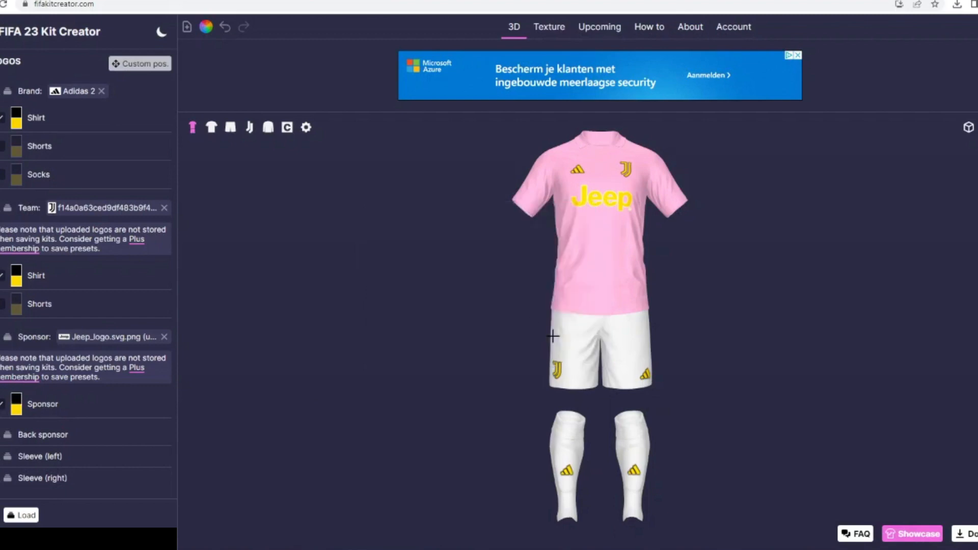
- Recolour the whole kit, replacing yellow with white and white with black
click(207, 27)
click(490, 243)
click(596, 356)
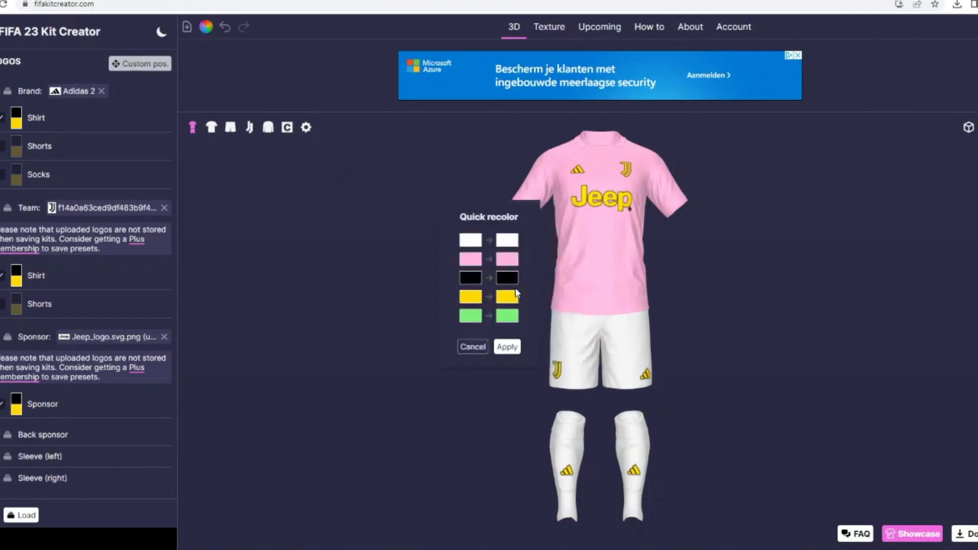
click(489, 296)
click(476, 232)
click(584, 348)
click(507, 240)
click(387, 233)
click(584, 348)
click(507, 347)
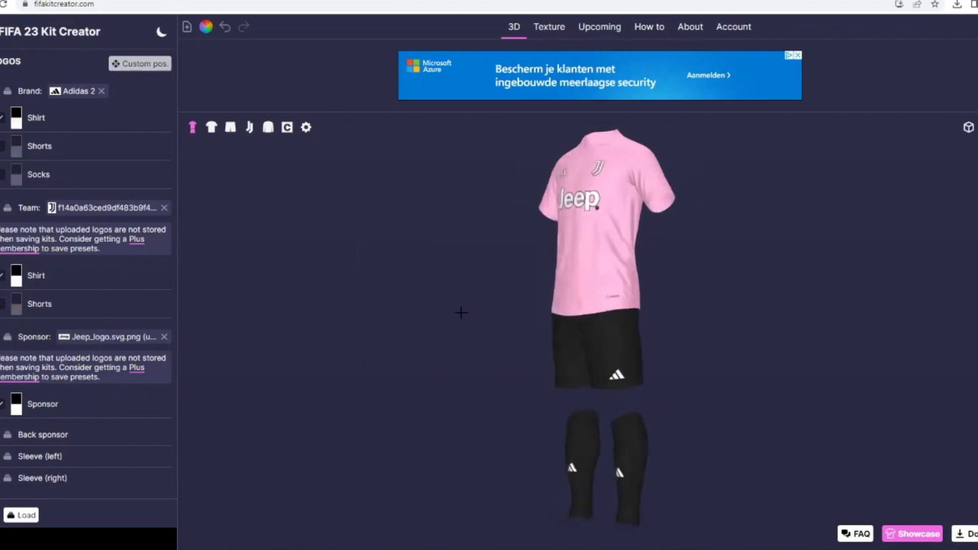
- Switch to the shirt and change its collar style to Collar 7
click(211, 127)
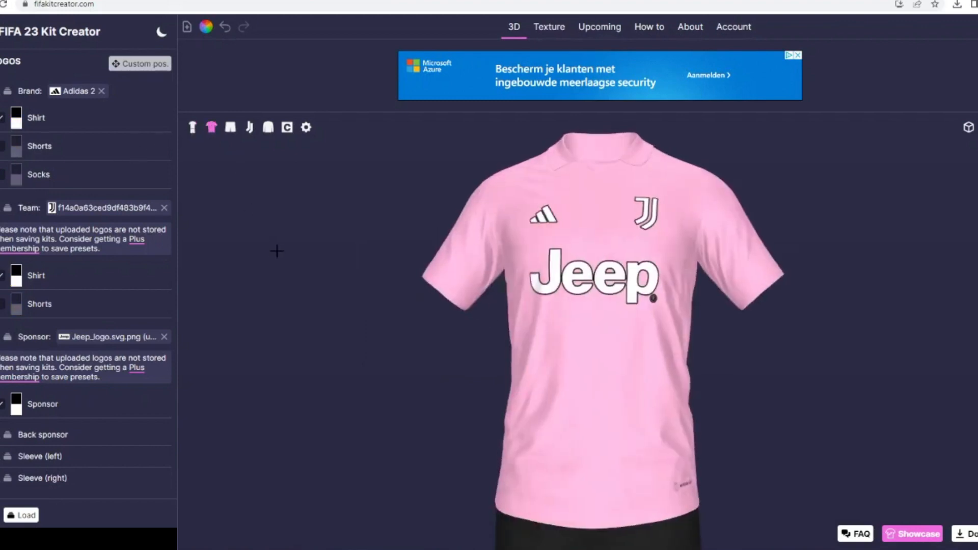
click(51, 81)
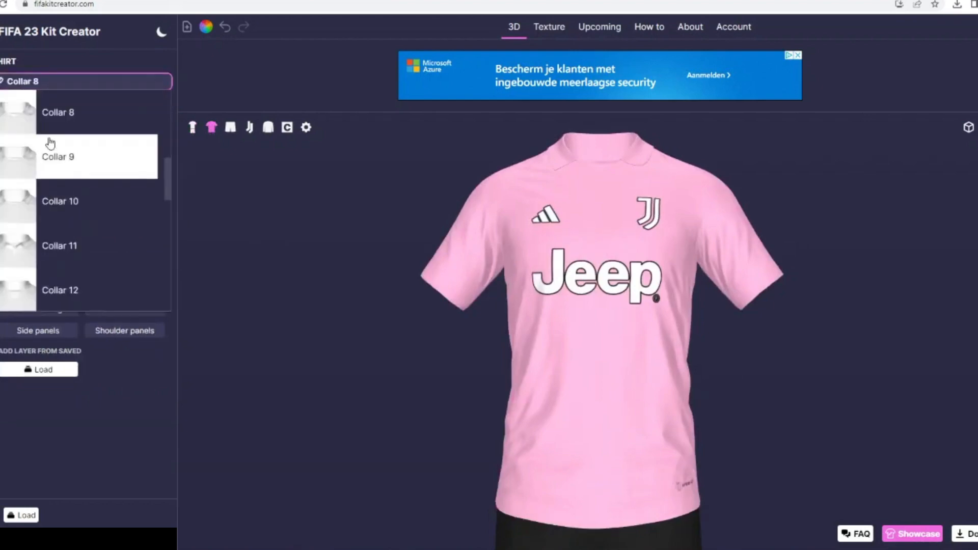
scroll(55, 133, up, 1)
click(55, 124)
- Add the Collar 7-0 graphic to the shirt in black #000000, and show the 3 Stripes layer
click(110, 266)
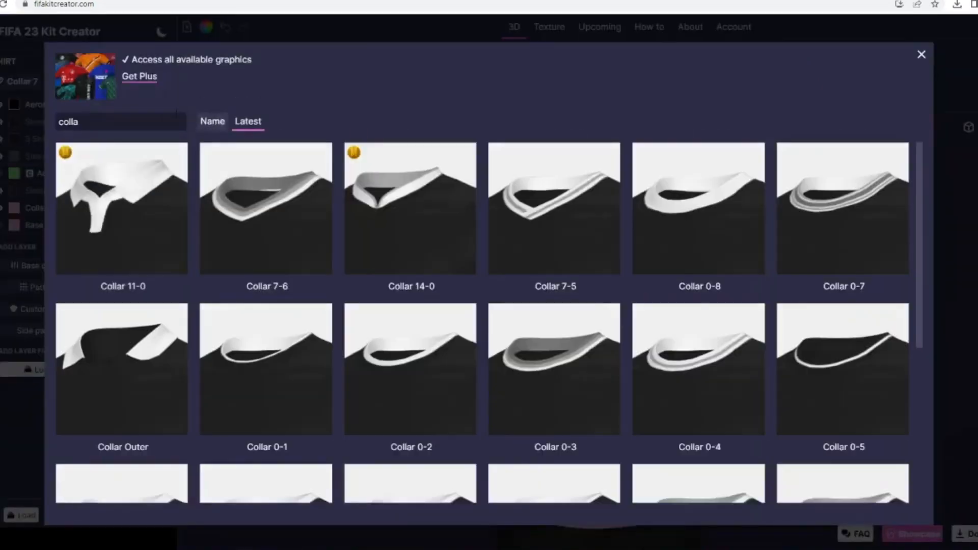
scroll(175, 284, down, 3)
click(280, 323)
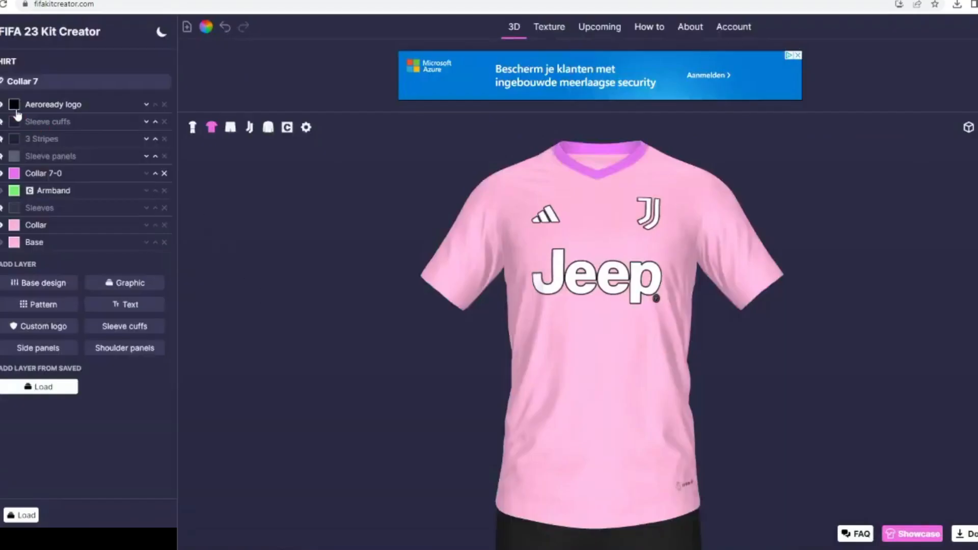
click(15, 173)
click(385, 234)
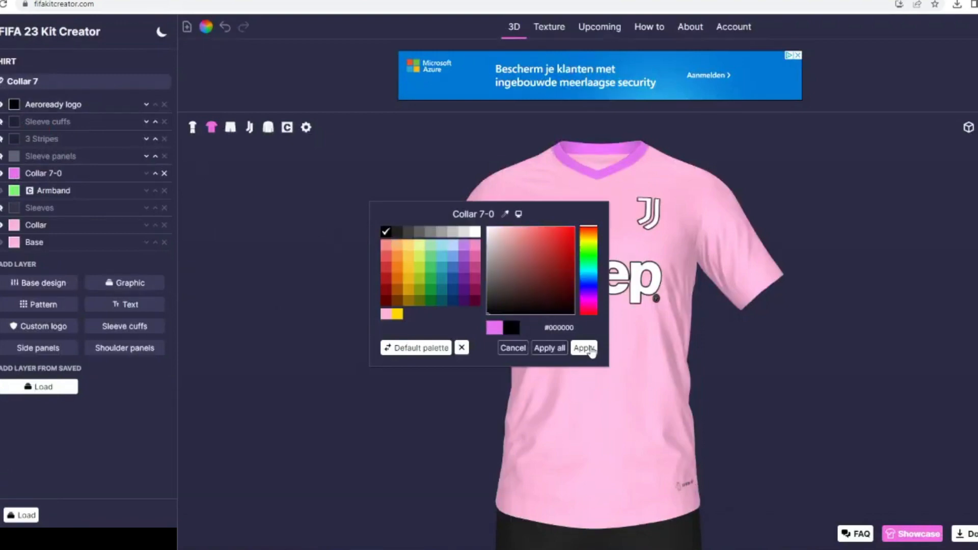
click(584, 348)
click(1, 139)
mouse_move(321, 305)
mouse_down()
mouse_move(300, 301)
mouse_move(306, 287)
mouse_move(320, 290)
mouse_up()
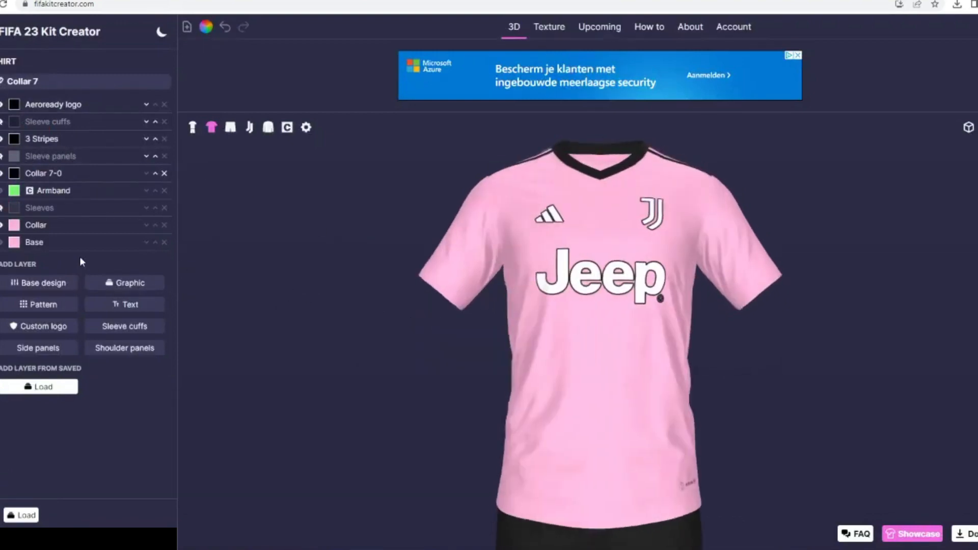
- Search the shirt graphics library for "mar" and "pai", and close it without adding a graphic
click(128, 287)
drag(84, 122, 24, 115)
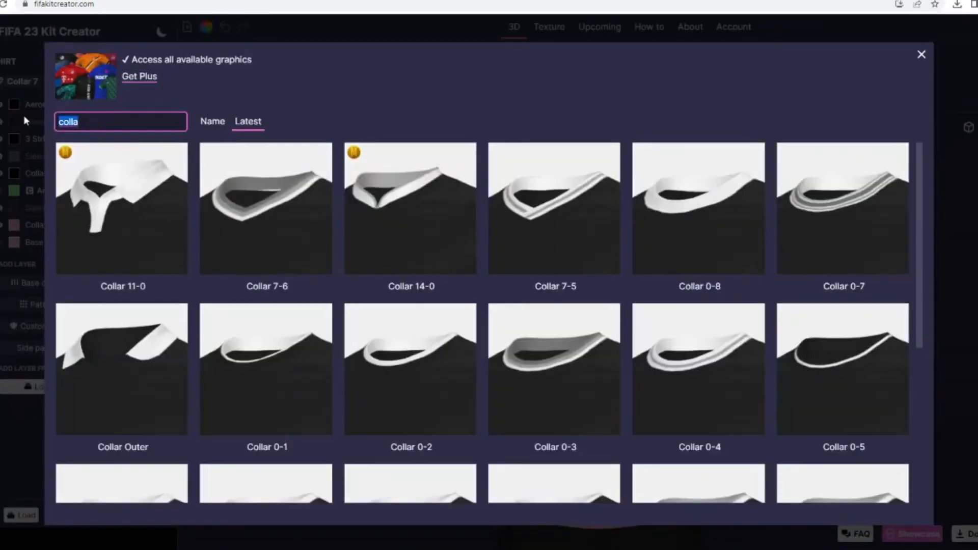
text(mar)
key(BackSpace)
key(BackSpace)
key(BackSpace)
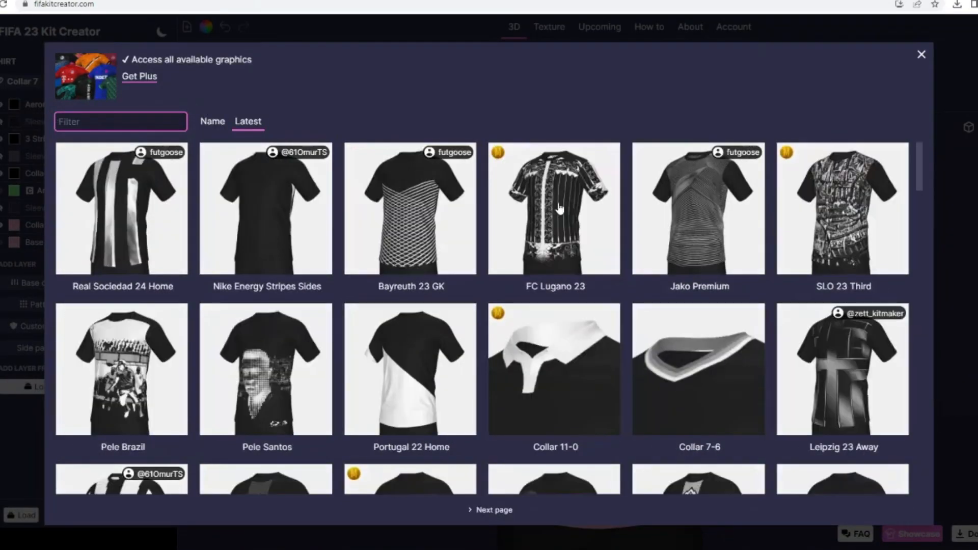
scroll(578, 245, down, 1)
text(pai)
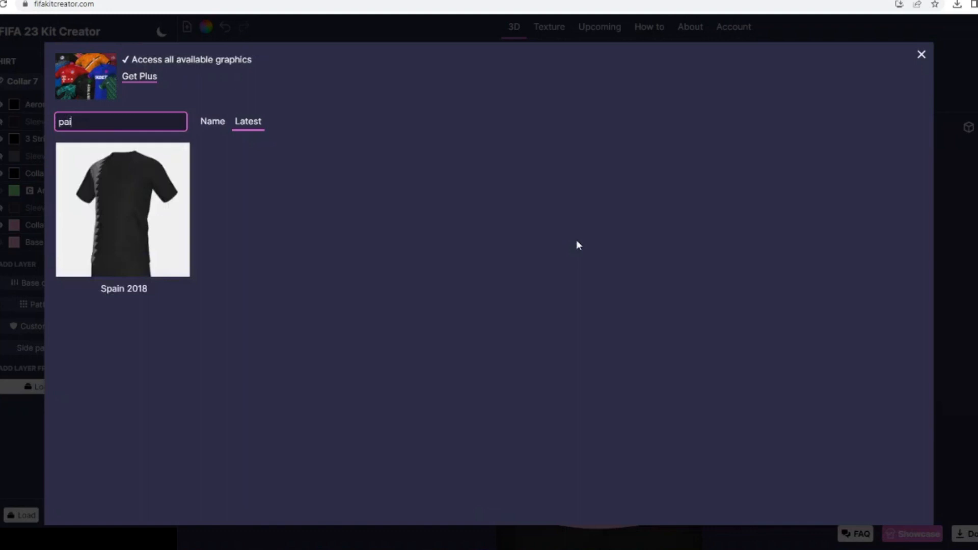
click(920, 56)
- Find the Marble 7 pattern with "mar", add it to the shirt and colour it white #ffffff
click(38, 304)
click(107, 122)
text(mar)
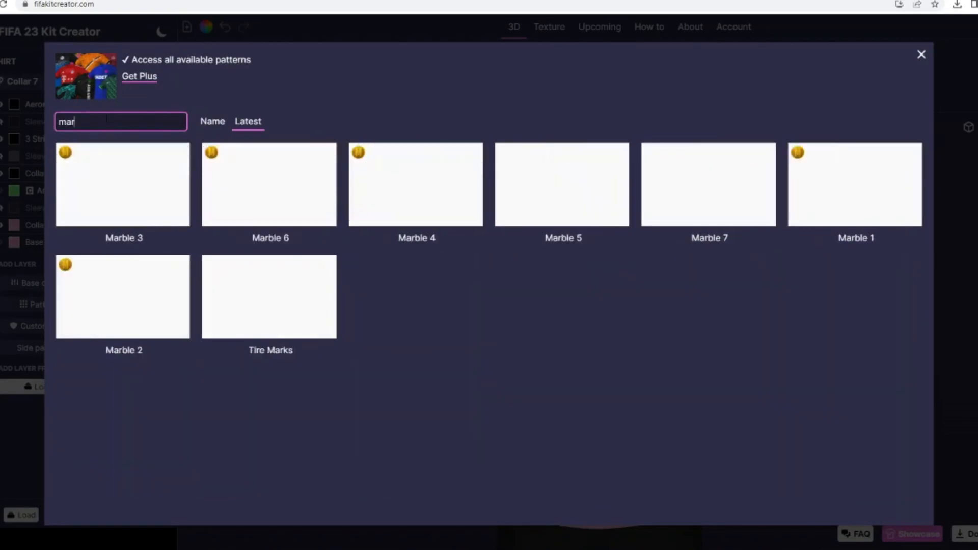
click(703, 188)
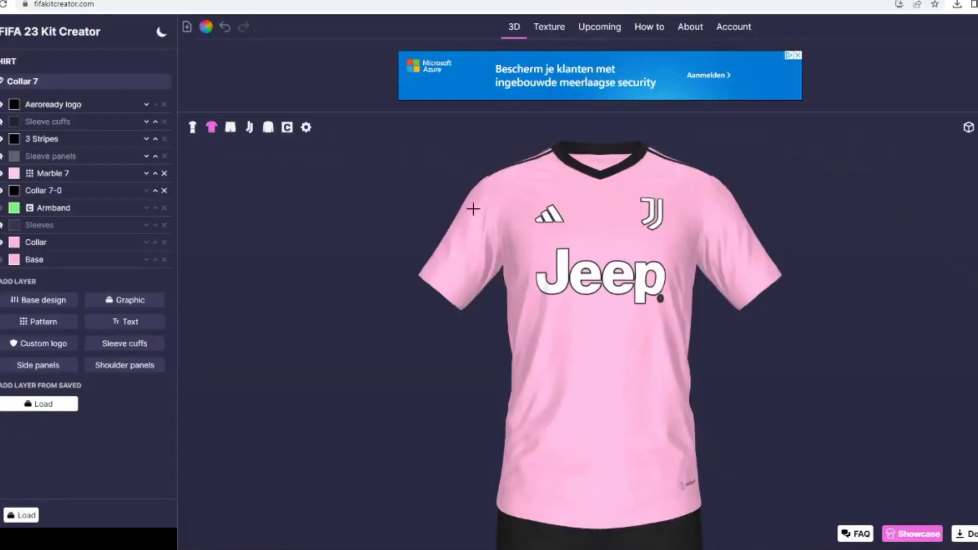
click(15, 173)
click(476, 232)
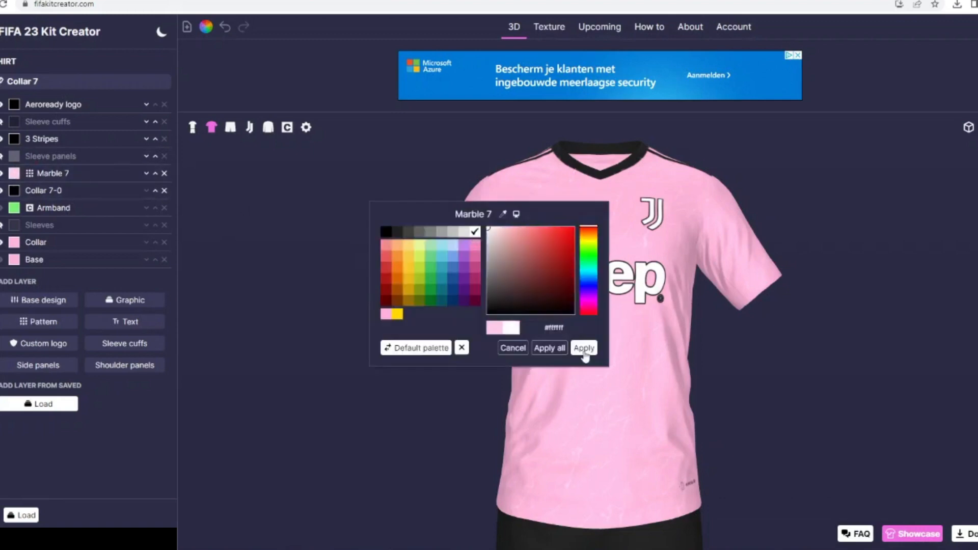
click(584, 349)
drag(363, 293, 334, 262)
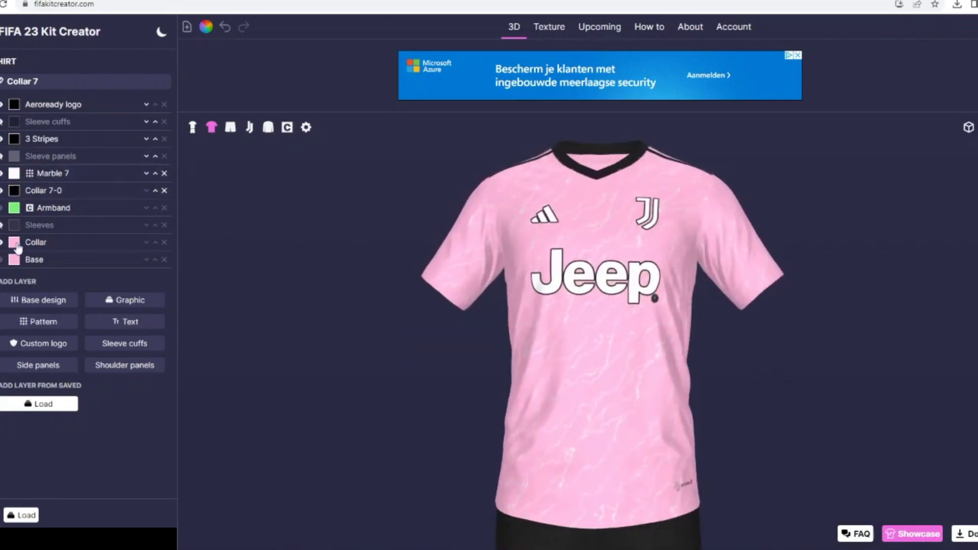
- Set the size of the Marble 7 pattern to 219
click(46, 173)
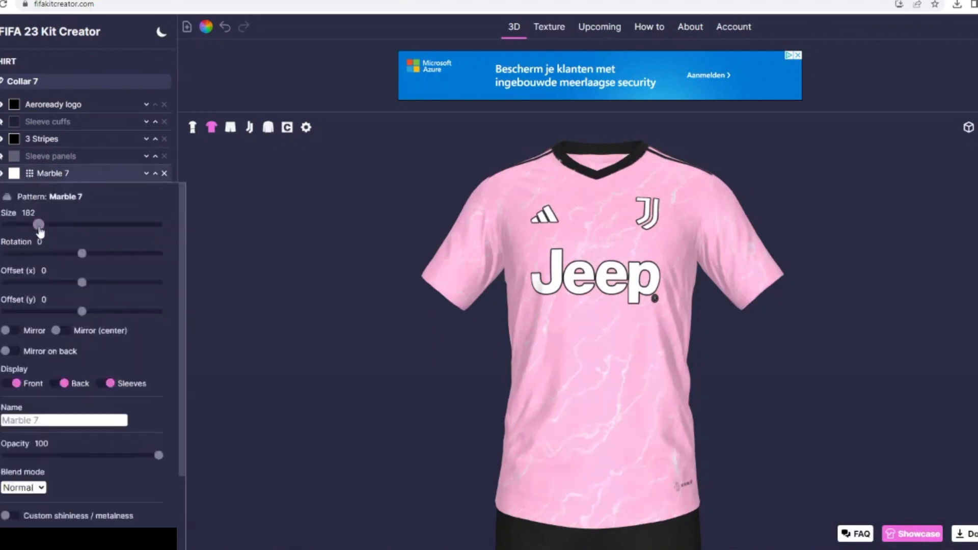
mouse_move(39, 231)
mouse_down()
mouse_move(58, 229)
mouse_move(45, 226)
mouse_up()
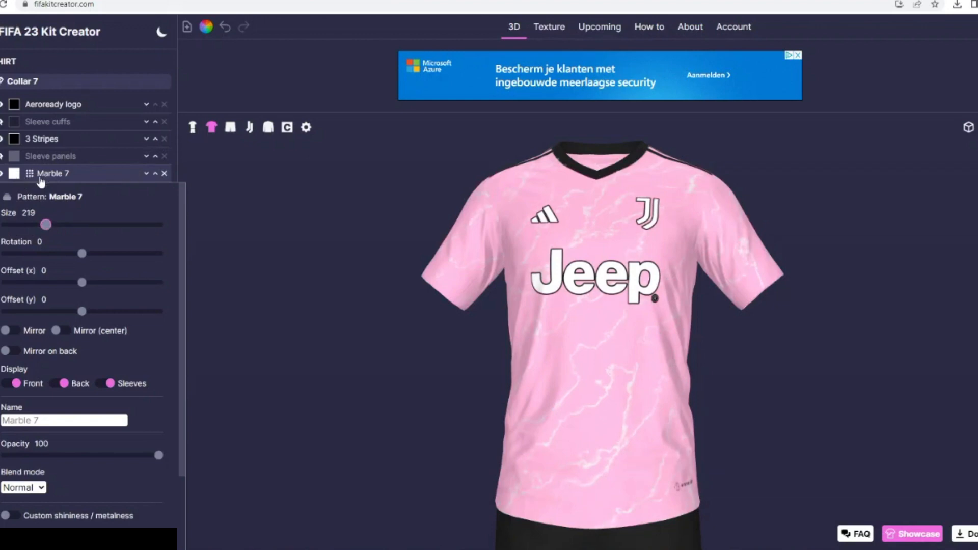
click(88, 176)
- Add the Marble 5 pattern to the shirt and move the Marble 7 layer above it
click(50, 322)
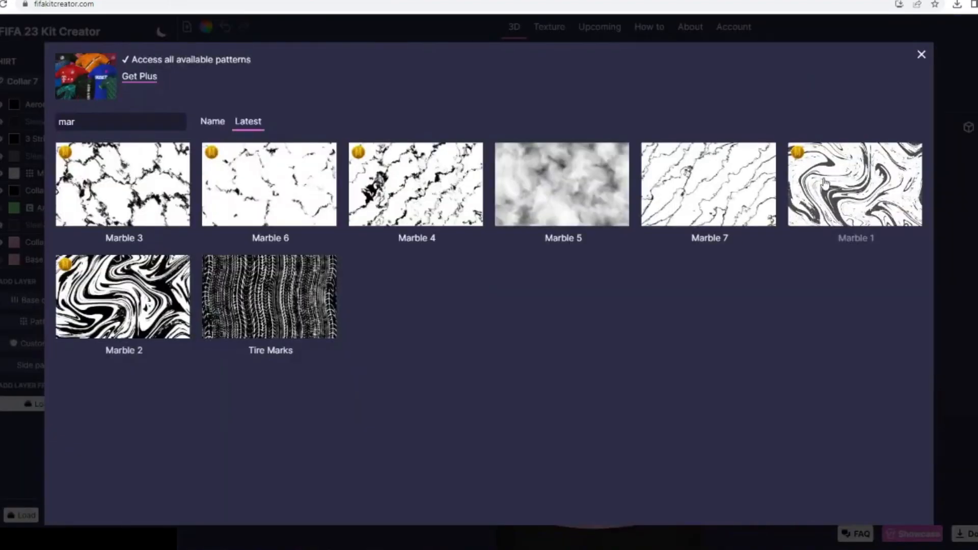
click(587, 186)
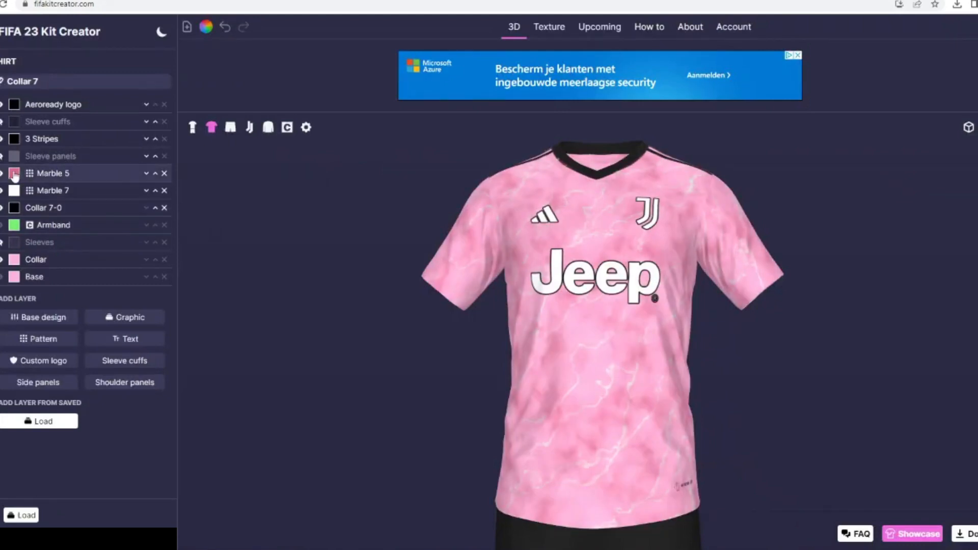
click(156, 190)
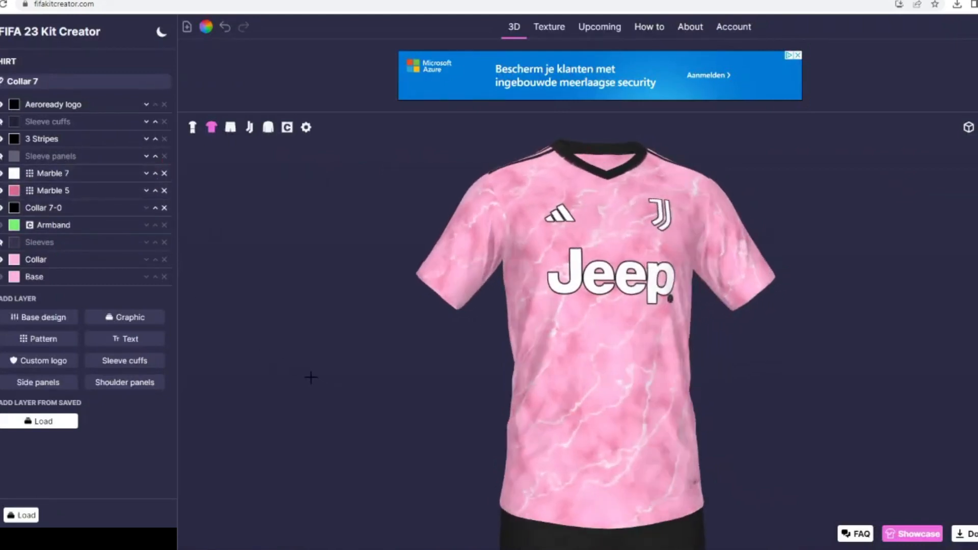
- Hide the shirt's 3 Stripes and base Collar layers, switching the Collar 7-0 layer off and back on
click(2, 142)
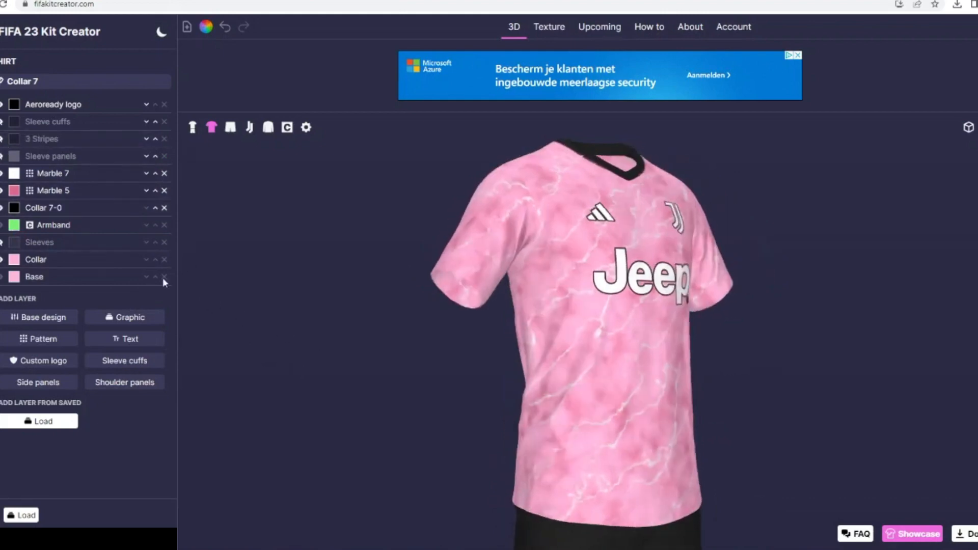
click(3, 208)
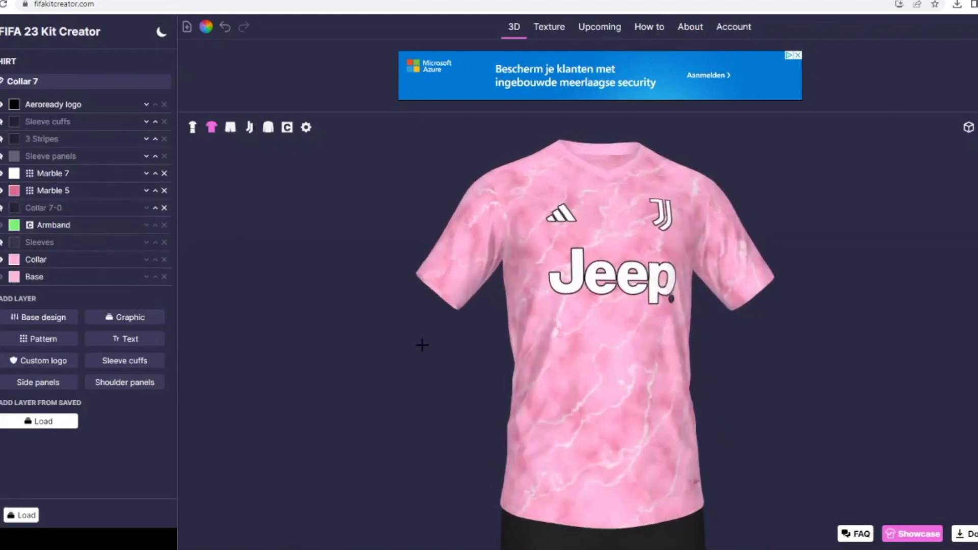
click(3, 259)
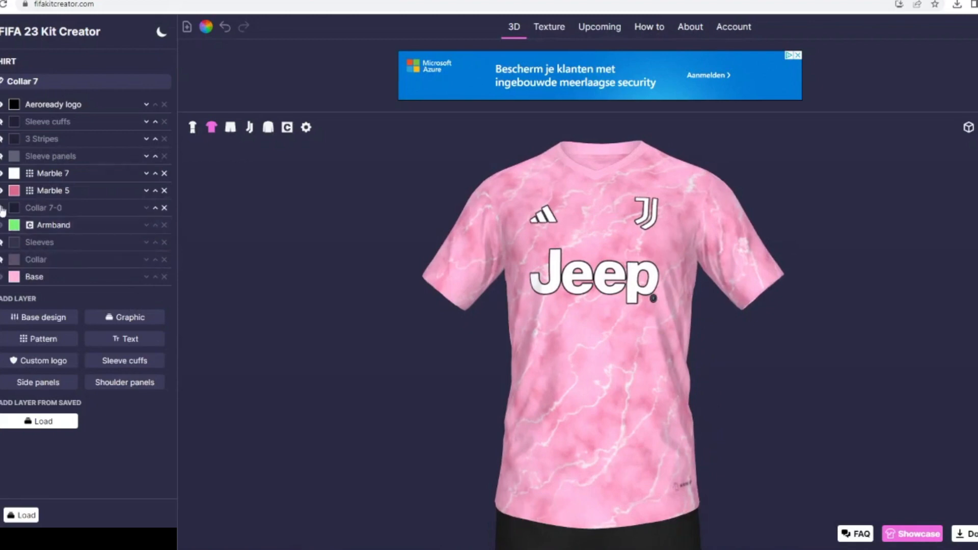
click(2, 208)
- Search the shirt graphics for "colla" and add the Collar 7-2 graphic
click(120, 323)
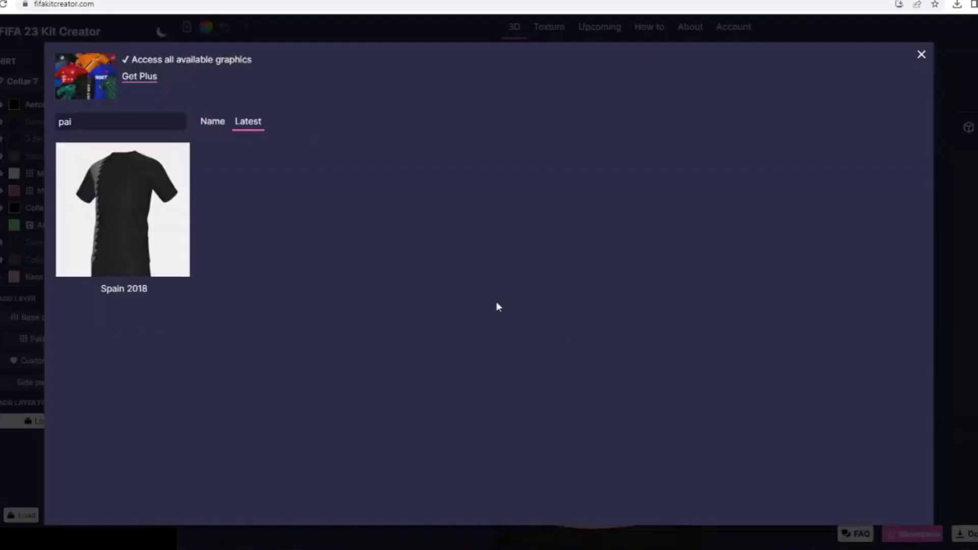
click(77, 120)
key(BackSpace)
key(BackSpace)
key(BackSpace)
text(colla)
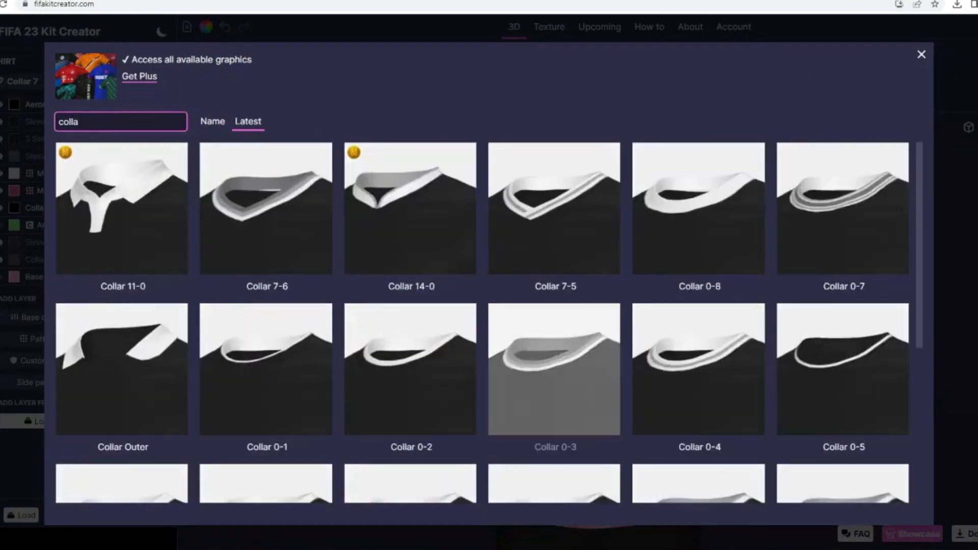
scroll(526, 439, down, 2)
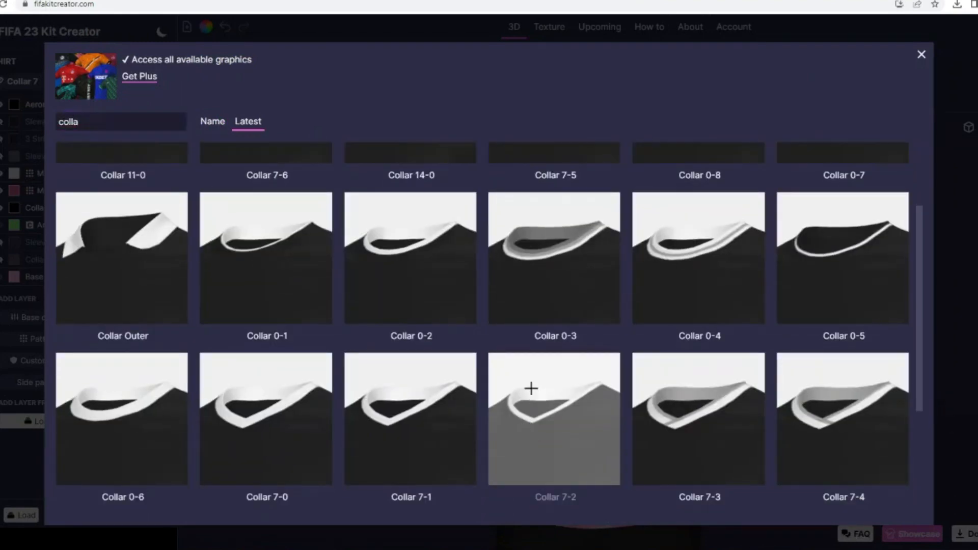
click(531, 394)
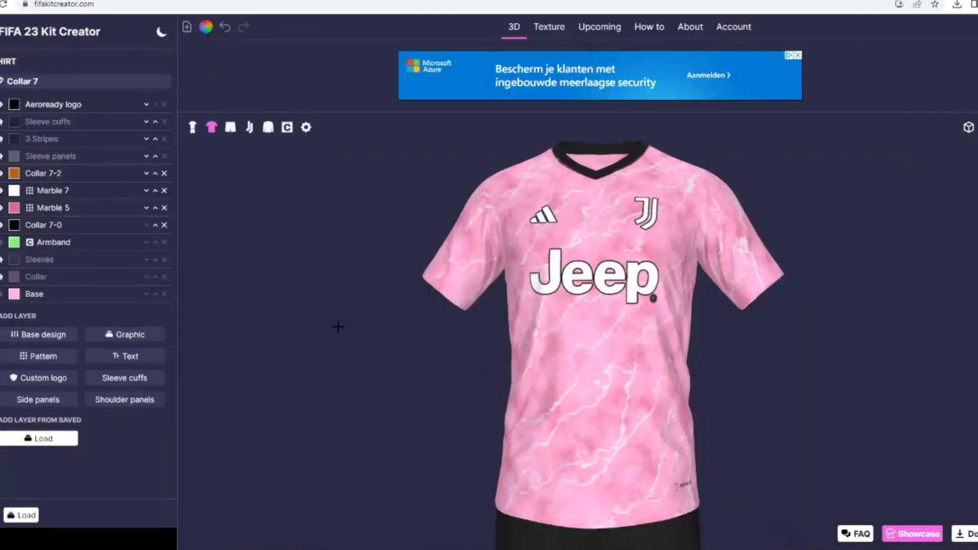
- Move the Collar 7-0 layer above both marble patterns and colour the Collar 7-2 layer white
click(156, 224)
click(155, 208)
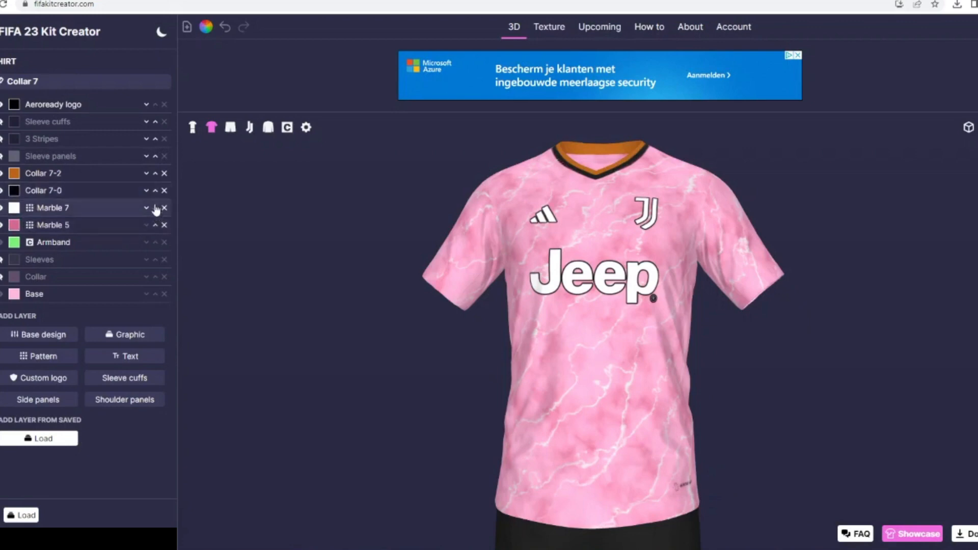
click(14, 174)
click(474, 232)
click(584, 348)
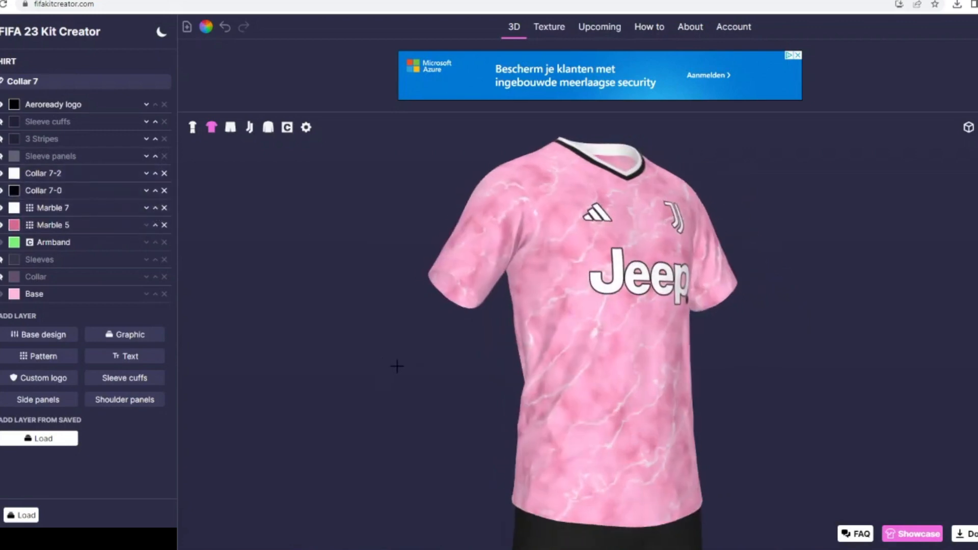
- Add a sleeve cuffs layer to the shirt with width 21 and two colours
click(127, 378)
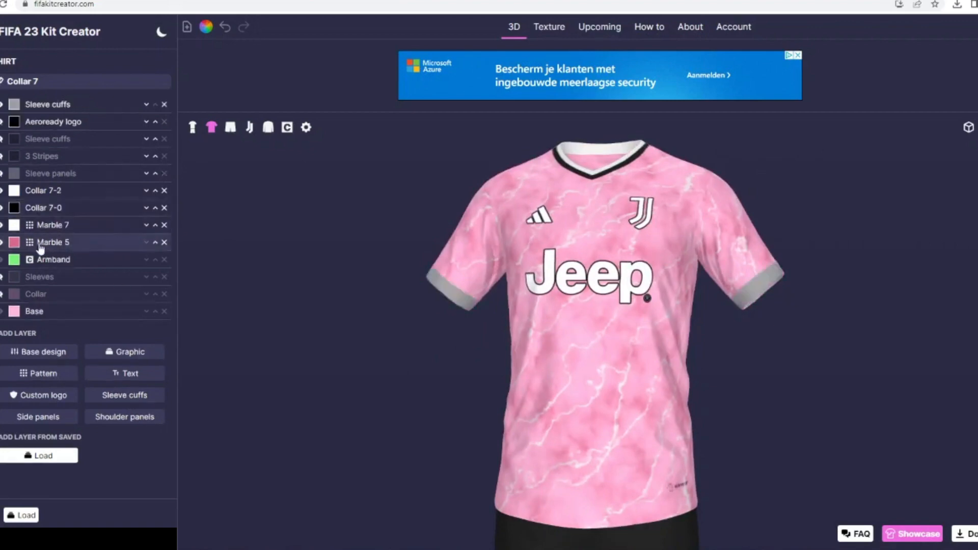
click(44, 105)
drag(37, 207, 27, 207)
click(23, 178)
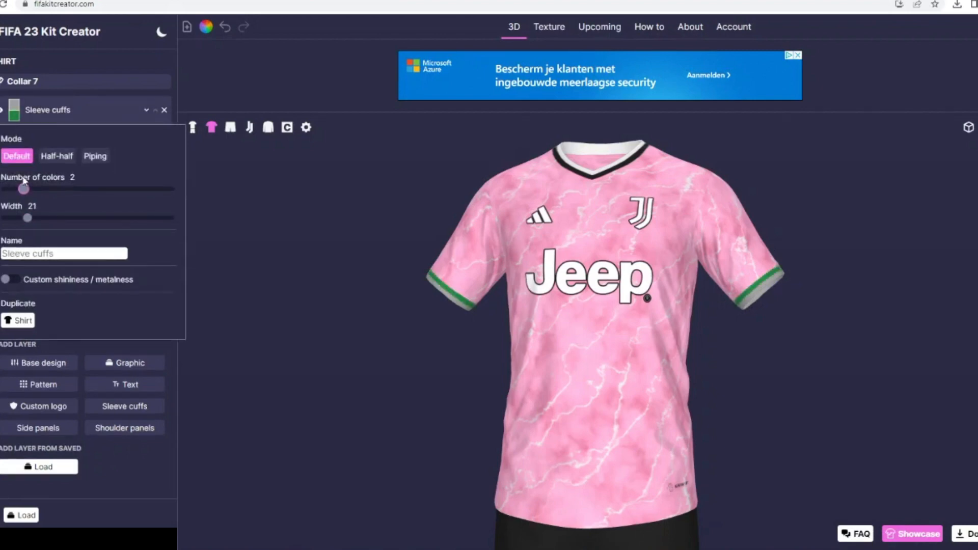
- Set the sleeve cuffs' first colour to white #ffffff and the second to black, and show the full kit
click(15, 118)
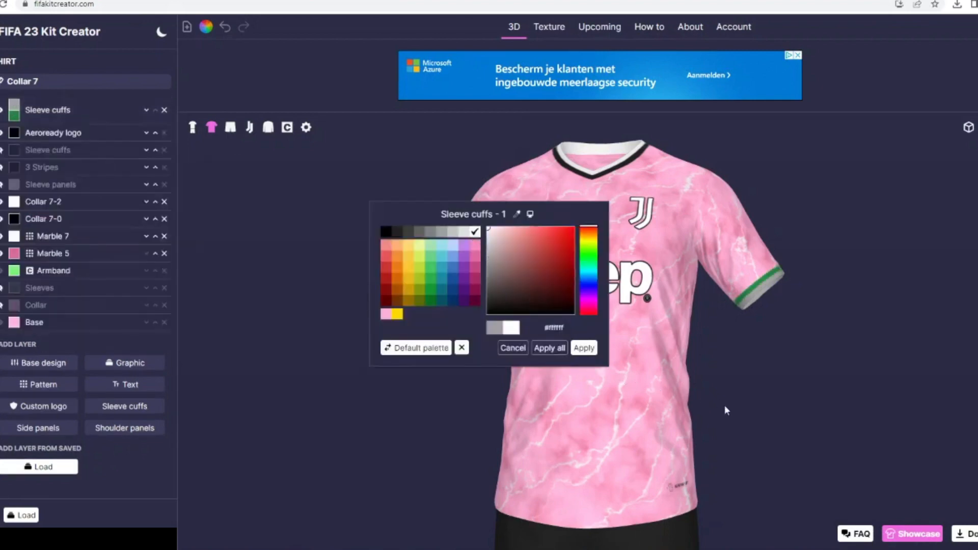
click(584, 348)
click(14, 115)
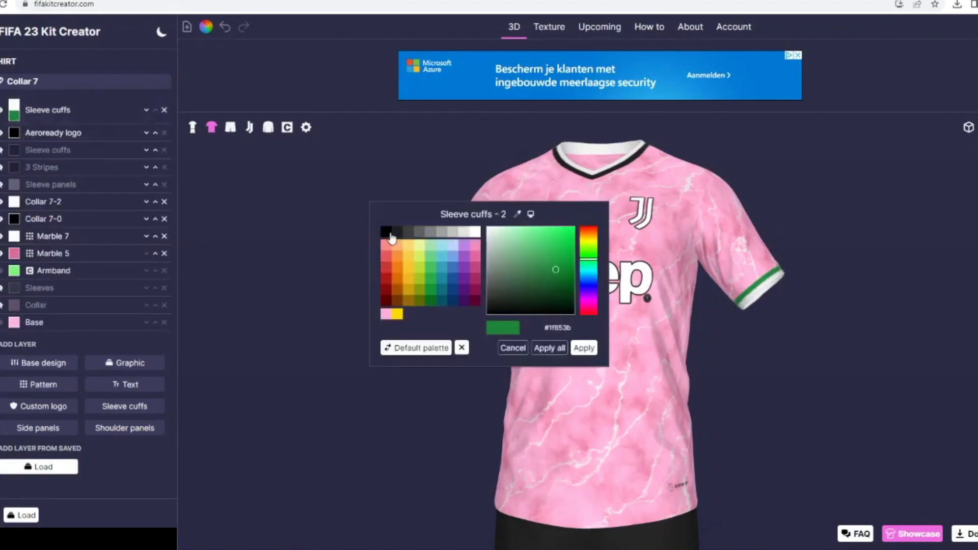
click(386, 231)
click(584, 348)
click(193, 128)
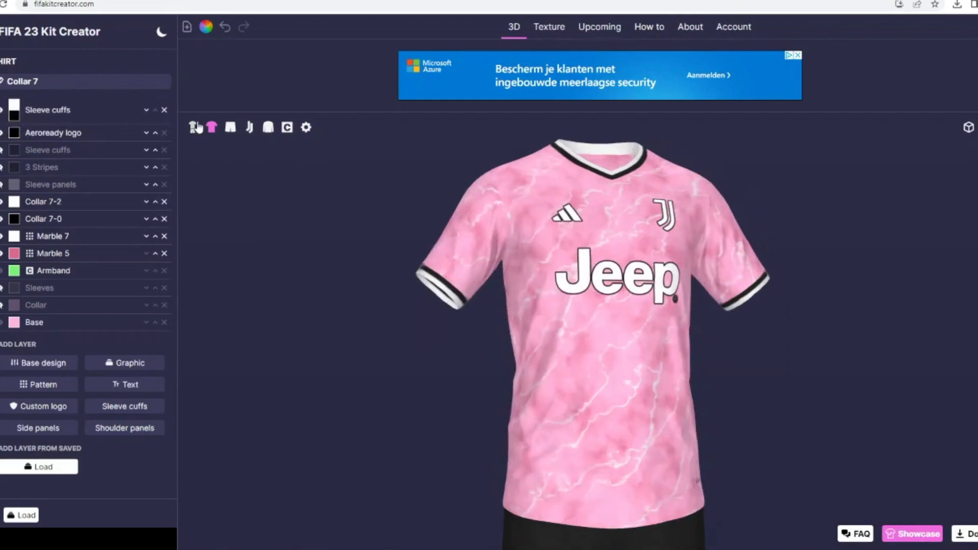
mouse_move(276, 221)
mouse_down()
mouse_move(243, 205)
mouse_move(274, 215)
mouse_up()
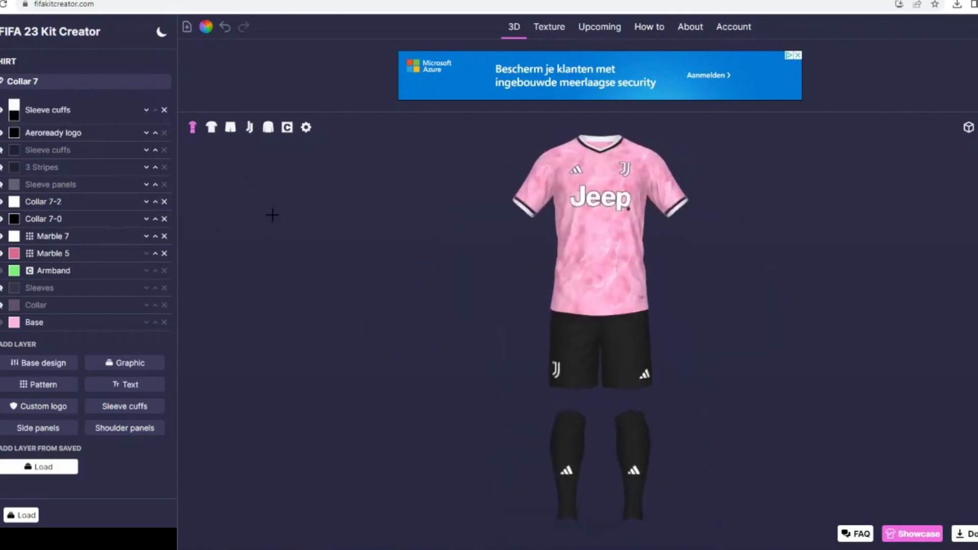
- Colour the shorts' Aeroready logo white and set the shorts' base to the light pink #ffb4d9
click(1, 123)
click(14, 119)
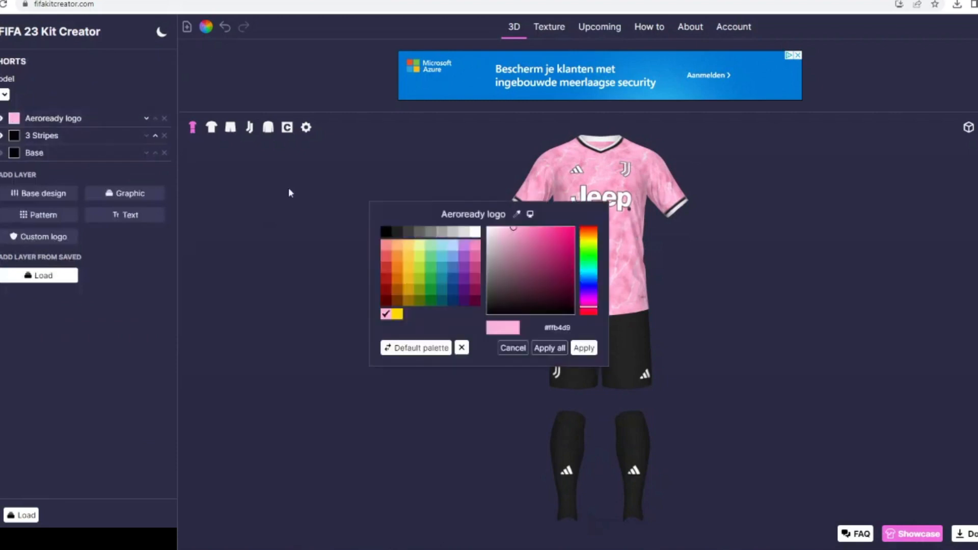
click(471, 232)
click(584, 348)
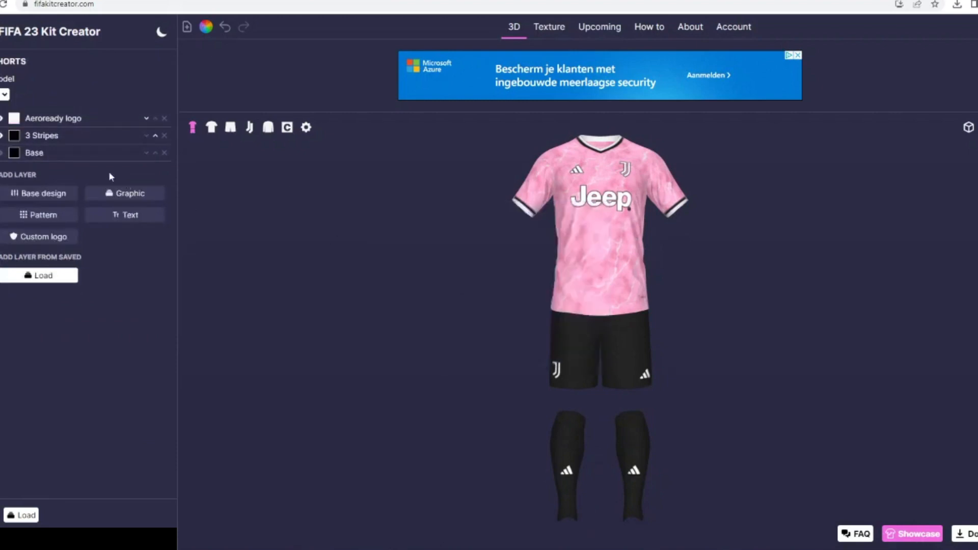
click(15, 153)
click(387, 315)
click(586, 349)
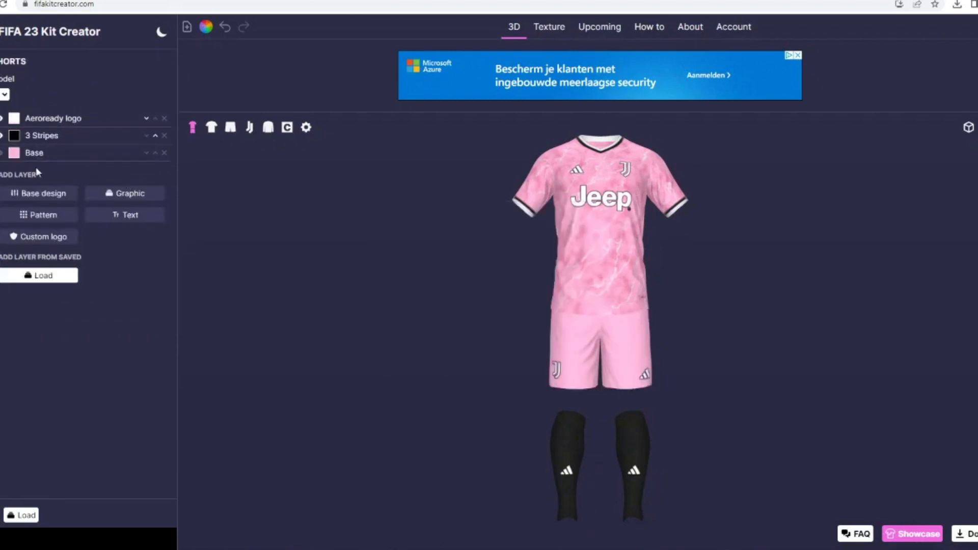
- Duplicate the shirt's Marble 5 and Marble 7 patterns onto the shorts, and Marble 7 onto the socks
click(1, 101)
click(42, 254)
scroll(61, 490, down, 3)
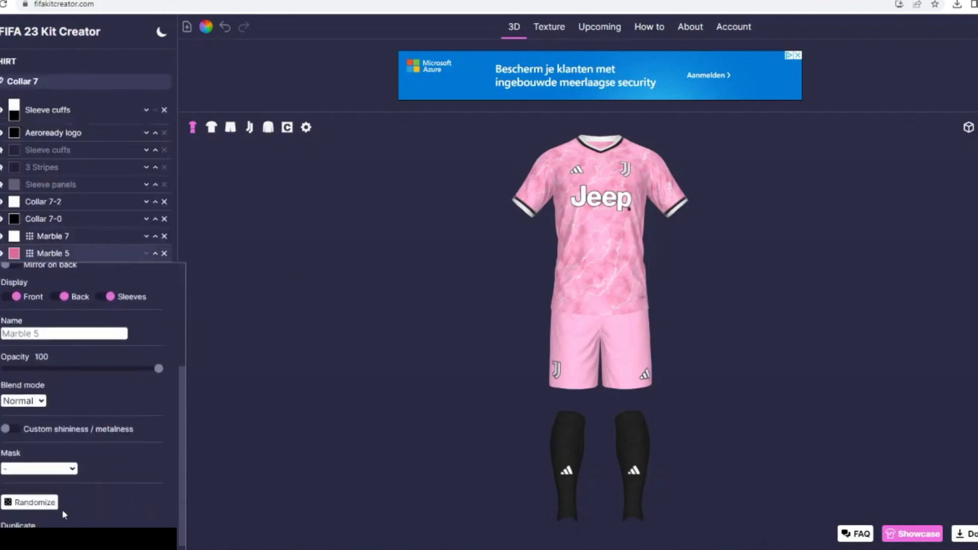
click(65, 541)
click(62, 237)
scroll(63, 489, down, 3)
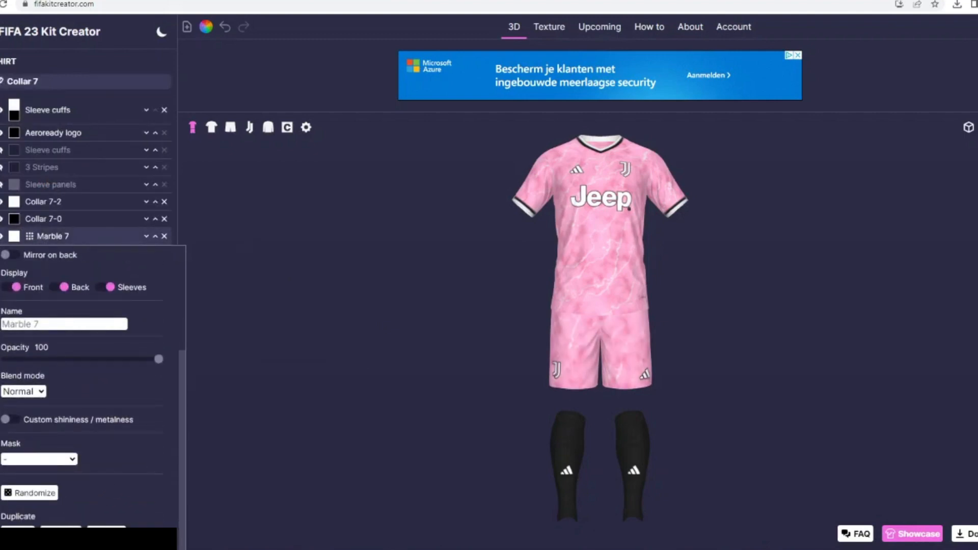
click(107, 538)
drag(194, 479, 359, 437)
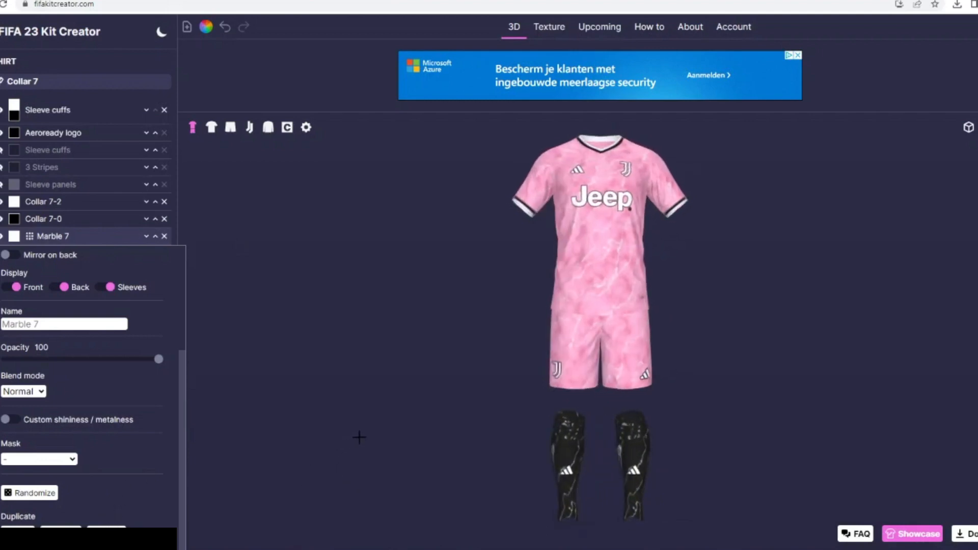
- Duplicate the shirt's Marble 5 pattern onto the socks and colour that copy dark grey
click(68, 233)
click(65, 254)
scroll(74, 426, down, 1)
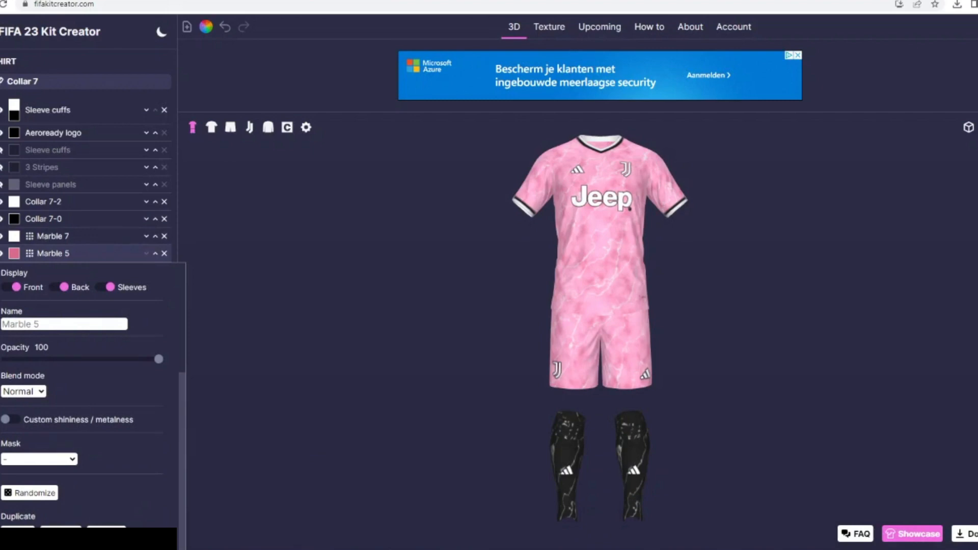
click(106, 534)
click(1, 169)
click(1, 133)
click(14, 99)
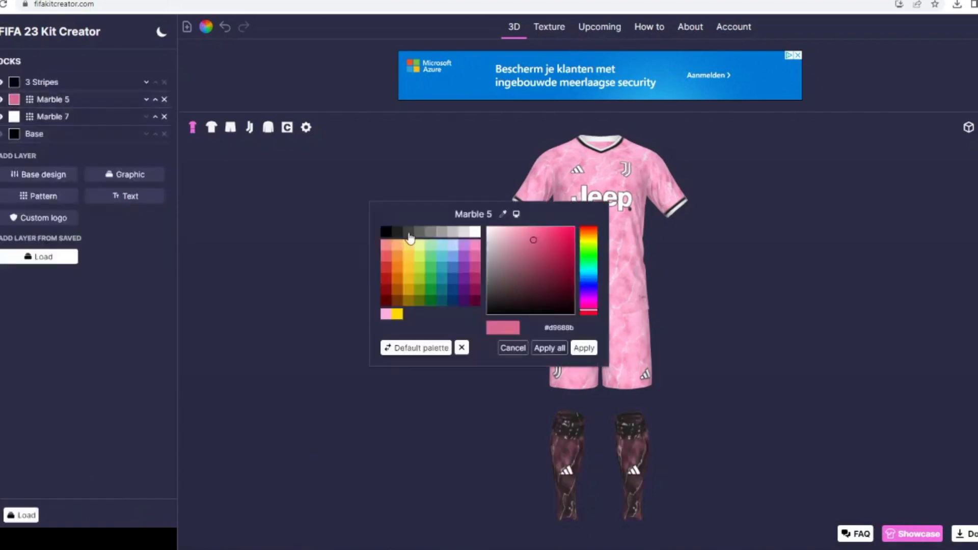
click(410, 233)
click(584, 348)
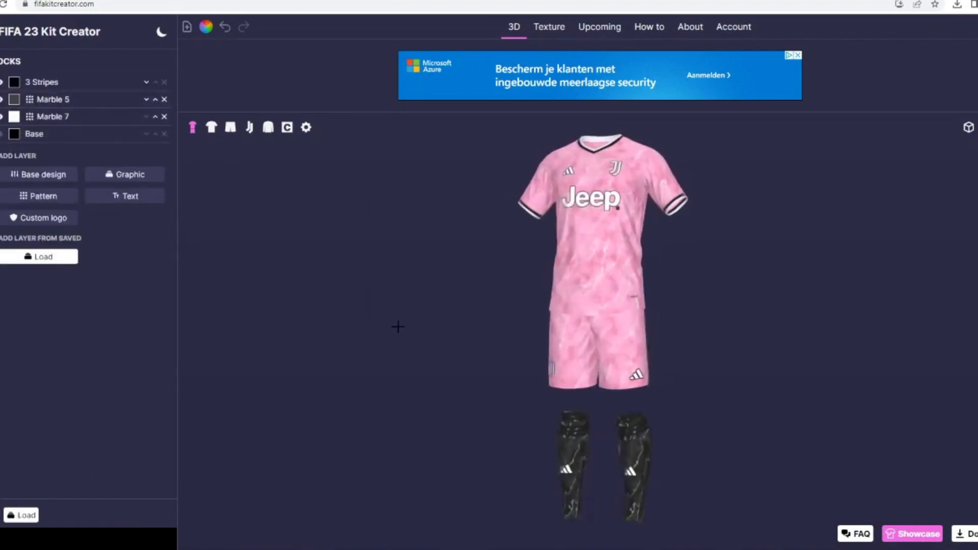
- Hide the 3 Stripes layer on the shorts and show the shorts close up
drag(398, 327, 444, 304)
click(1, 108)
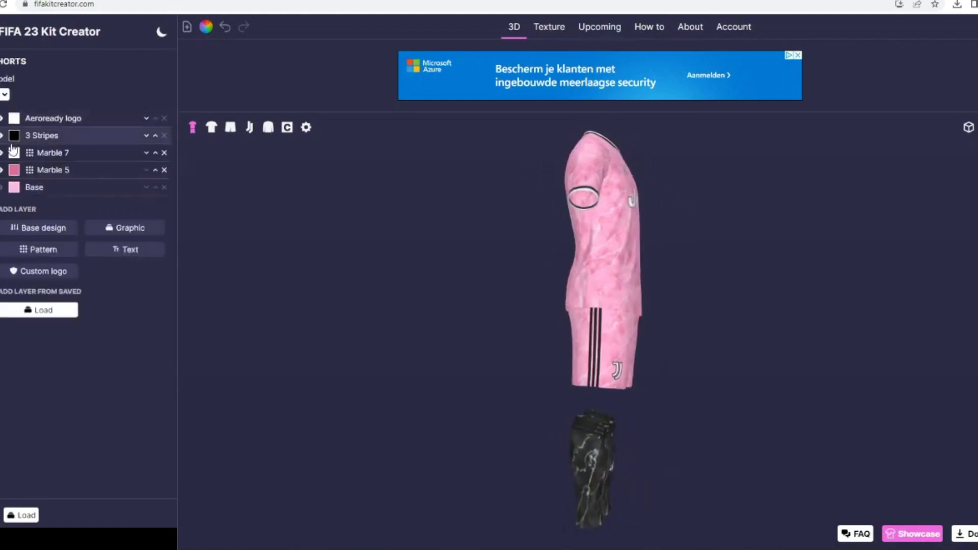
click(1, 136)
drag(537, 351, 496, 326)
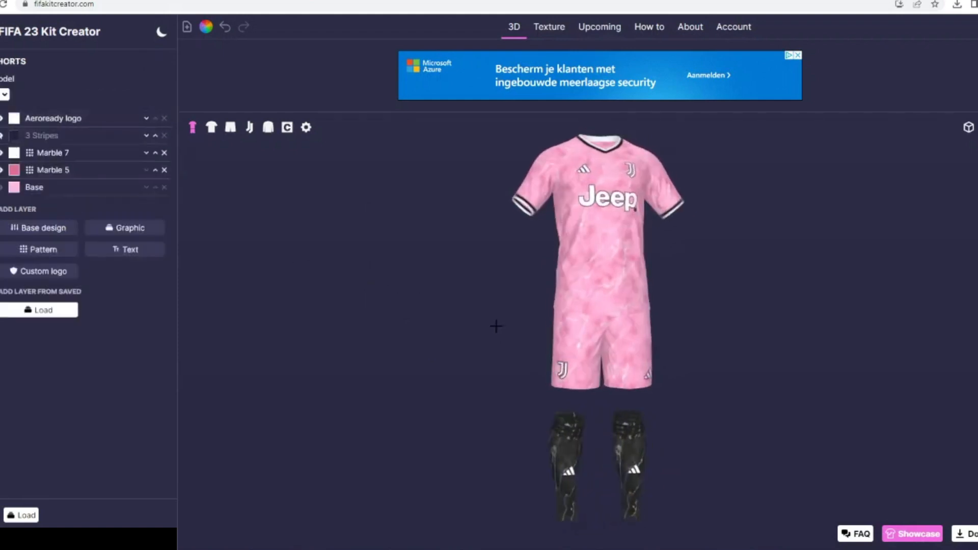
click(229, 128)
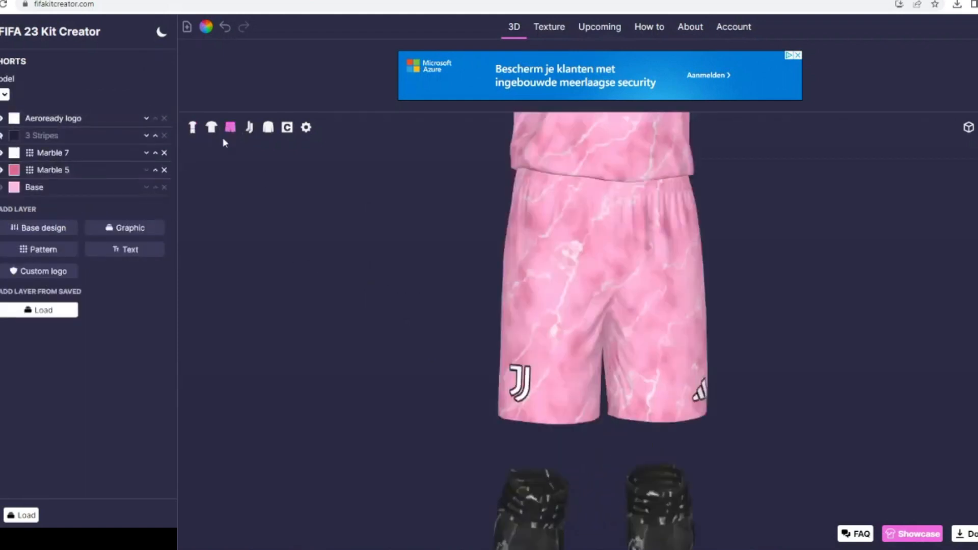
click(124, 233)
scroll(600, 283, down, 7)
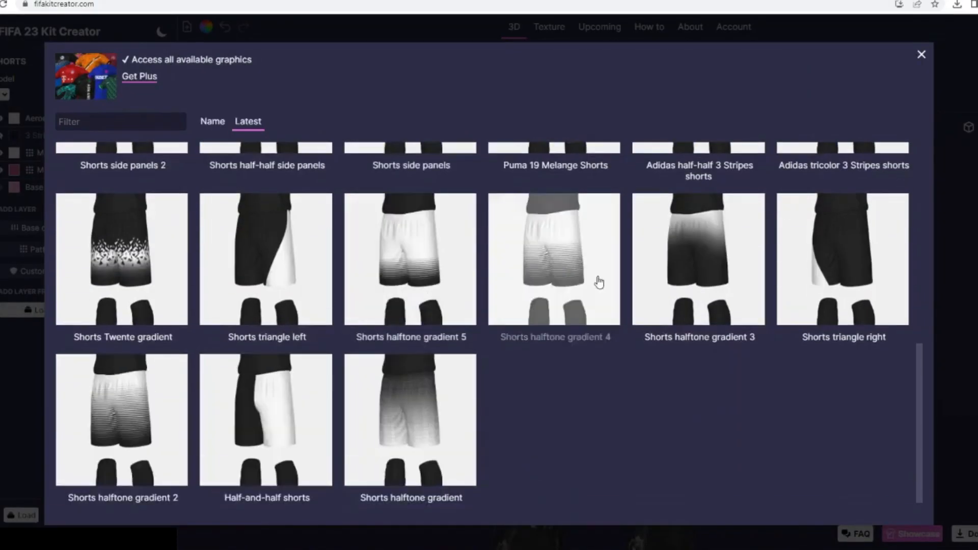
click(923, 54)
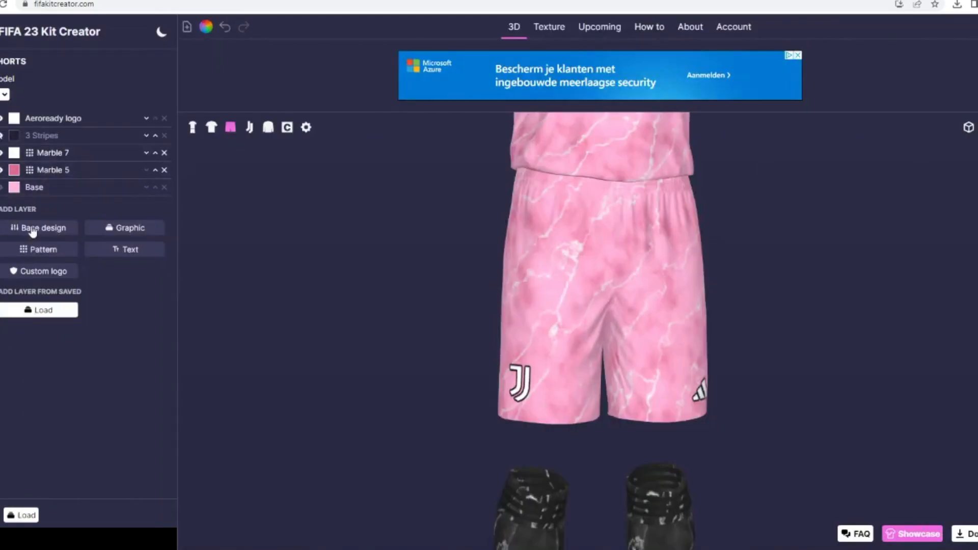
- Add a Two-color stripe base design along the shorts' hem with rotation 90, width 21 and offset 85
click(32, 229)
click(848, 137)
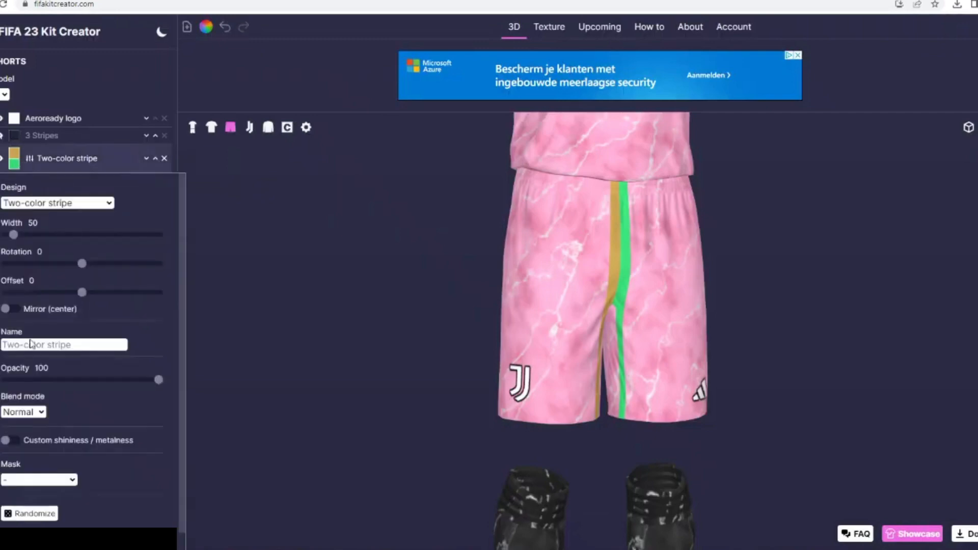
drag(89, 298, 146, 292)
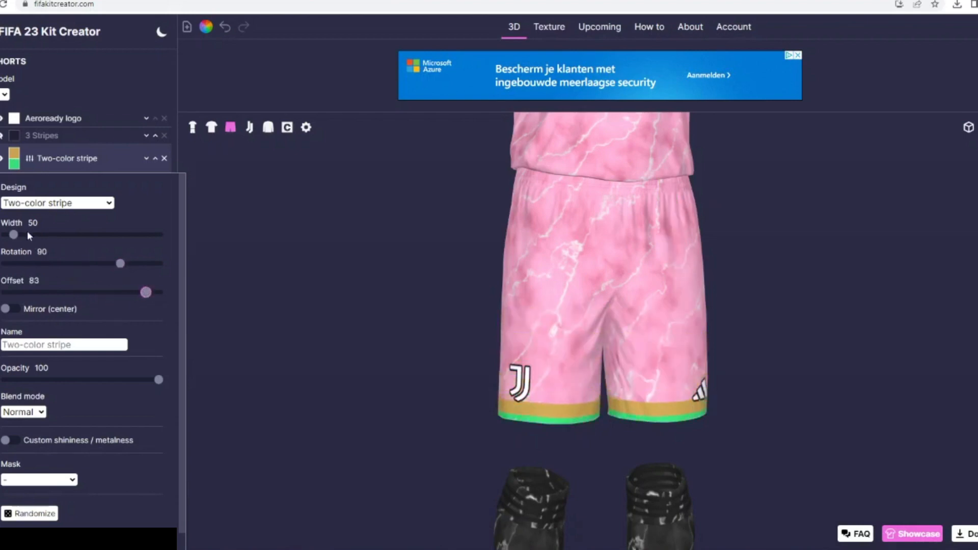
drag(13, 235, 9, 236)
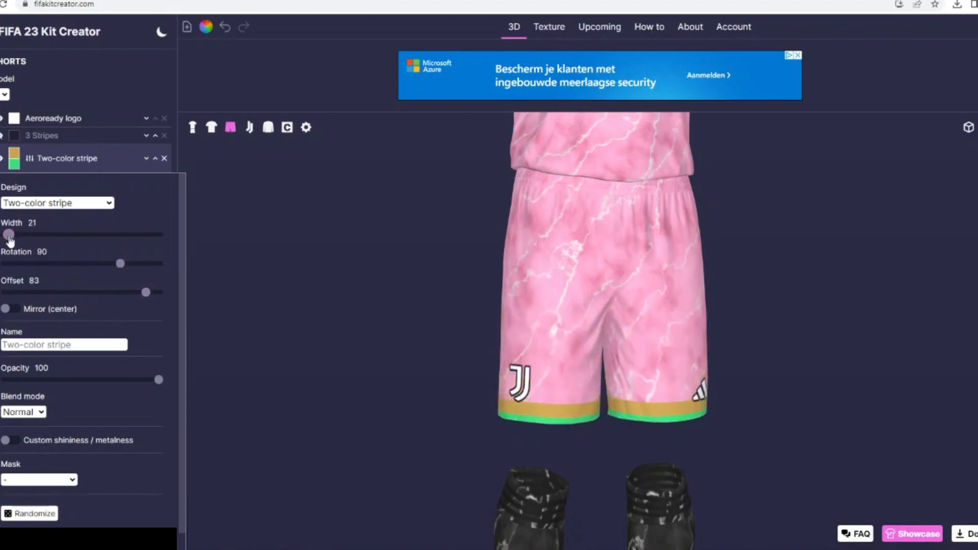
click(53, 280)
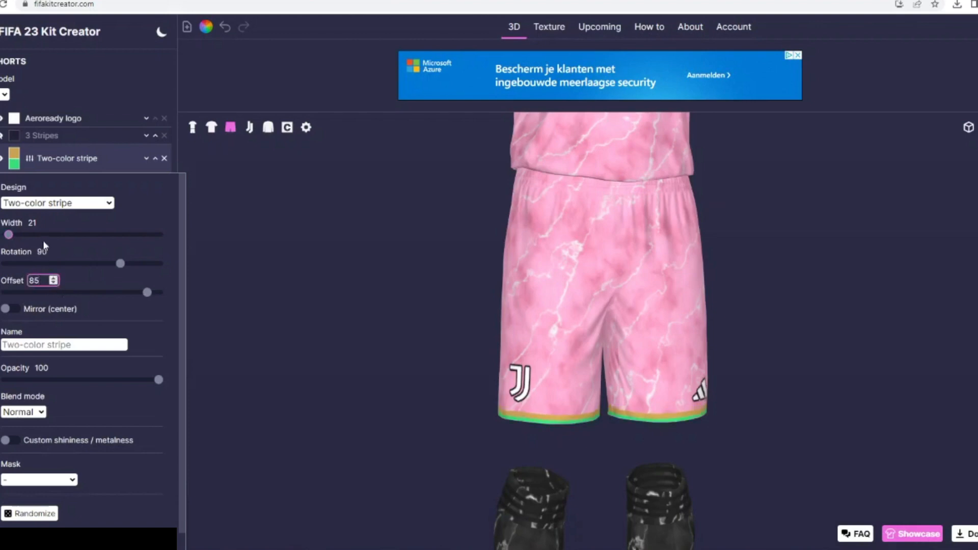
- Try widths 18 and 30 on the shorts' two-color stripe and return it to 21
click(53, 223)
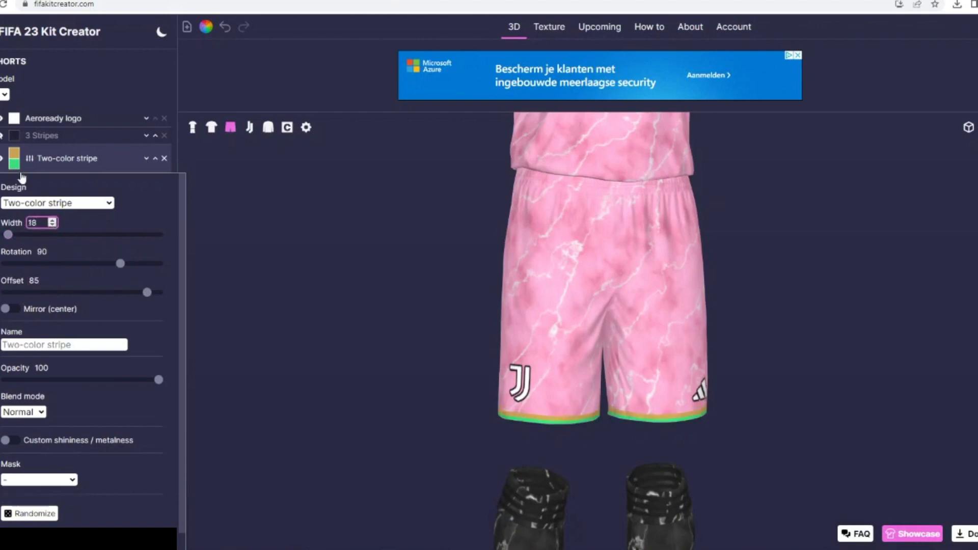
click(52, 221)
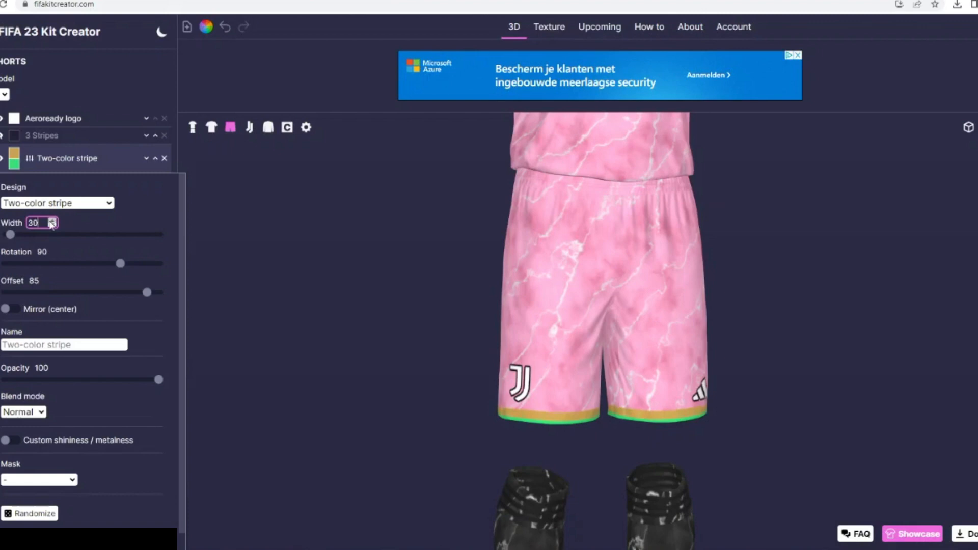
click(54, 224)
click(54, 224)
click(54, 225)
click(54, 225)
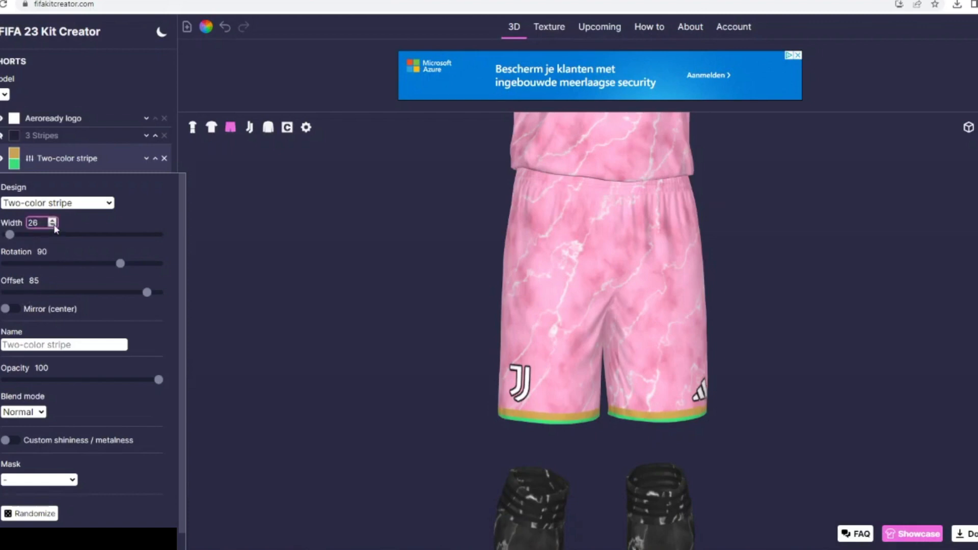
- Set the shorts stripe's second colour to white and its first to black, and show the full kit
click(53, 282)
click(14, 164)
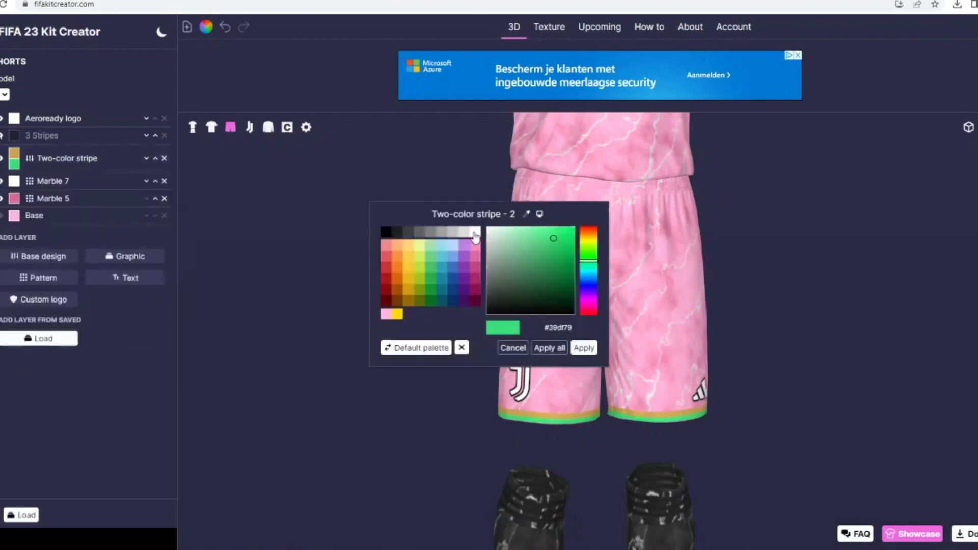
click(475, 236)
click(586, 348)
click(14, 153)
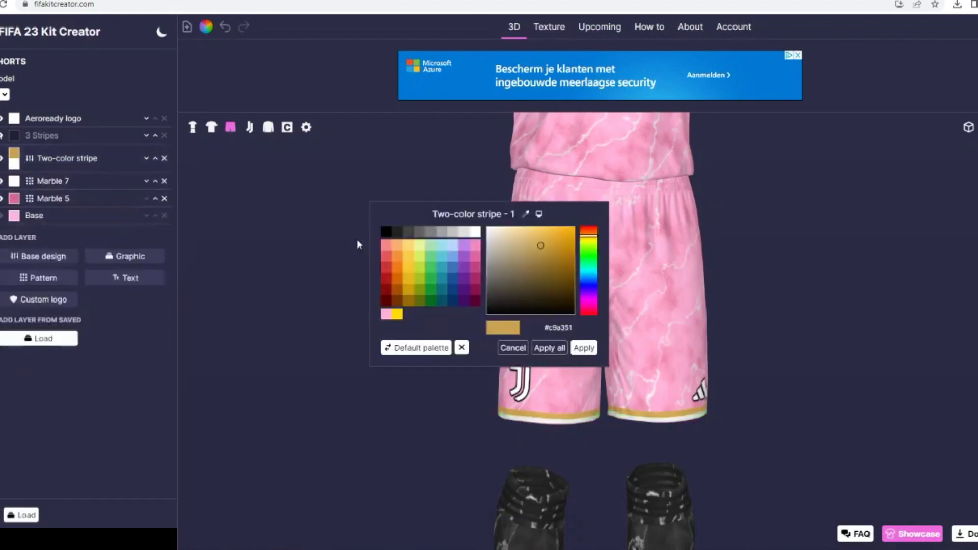
click(386, 234)
click(584, 348)
click(193, 127)
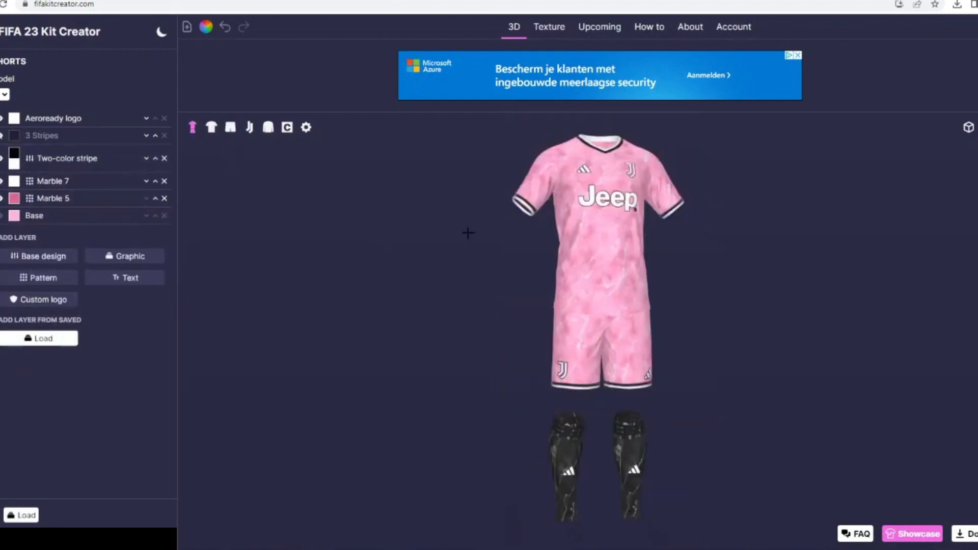
click(967, 129)
click(970, 190)
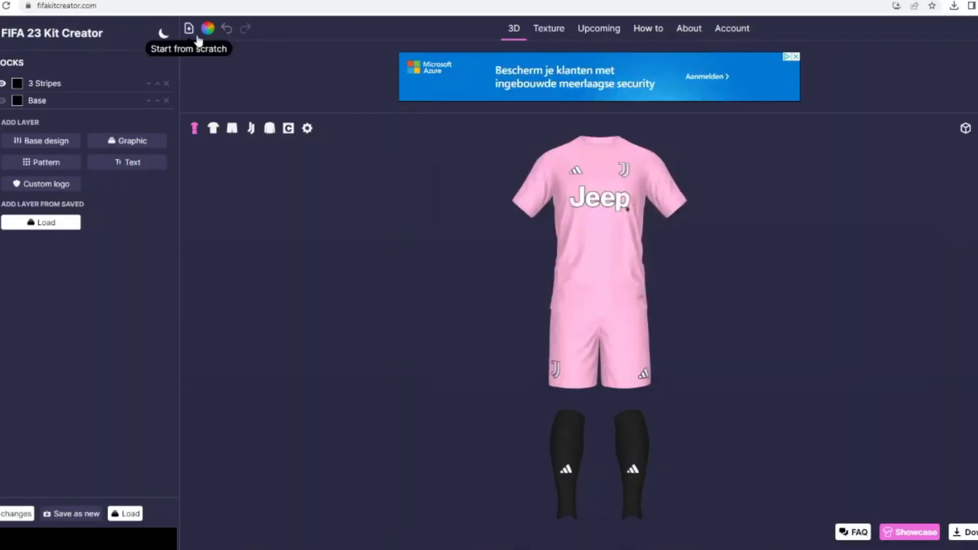
- Recolour all pink parts of the plain pink kit to black and check the back of the shirt
click(207, 28)
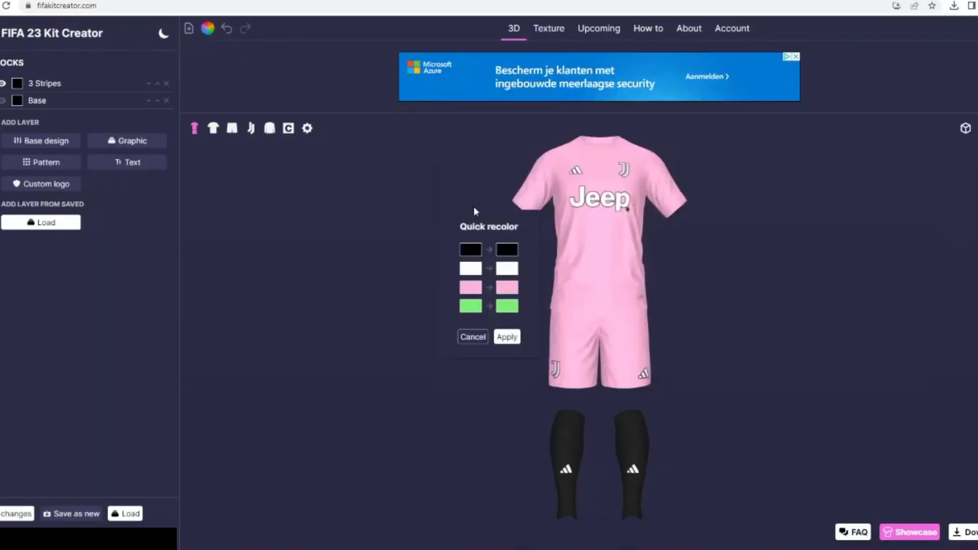
click(506, 291)
click(383, 231)
click(583, 346)
click(507, 336)
click(213, 128)
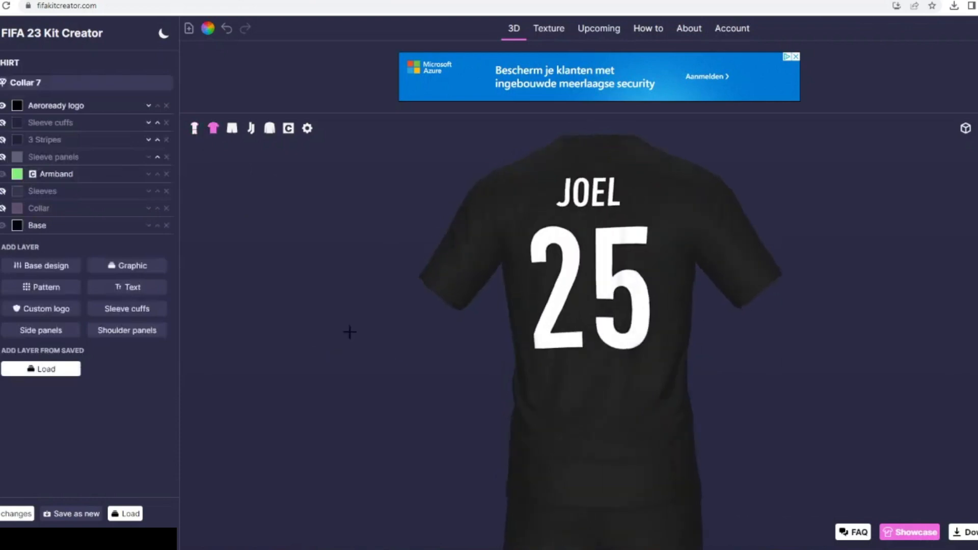
click(194, 128)
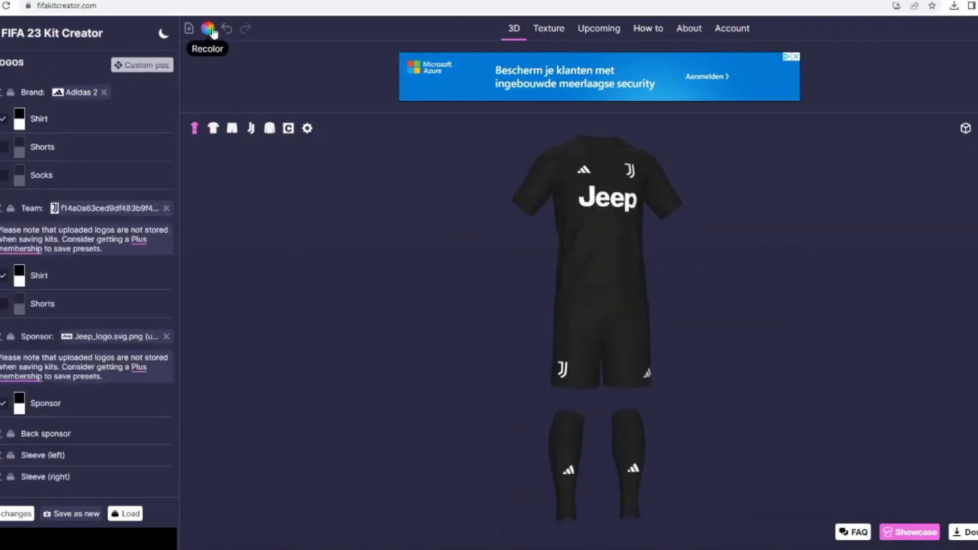
- Recolour everything white on the black kit to a muted gold
click(207, 28)
click(503, 284)
click(409, 261)
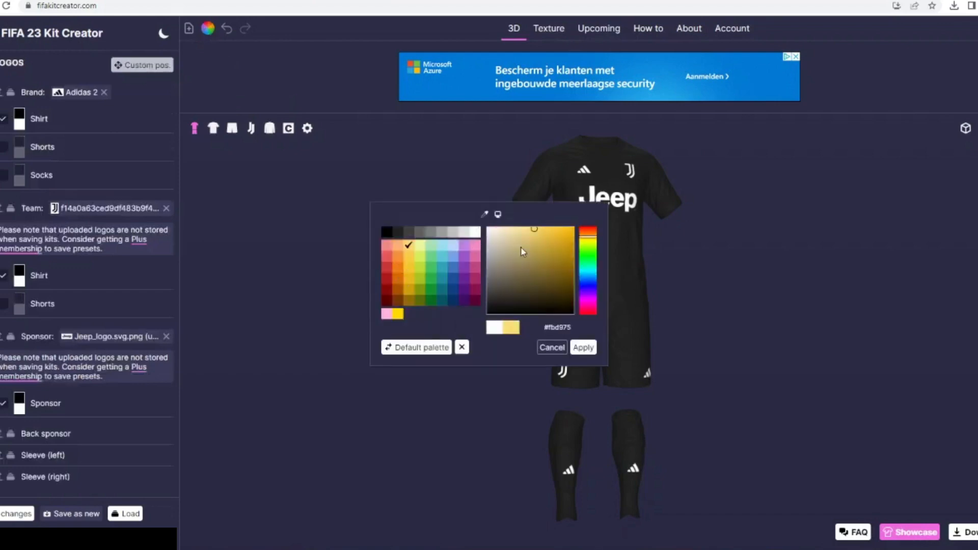
mouse_move(524, 253)
mouse_down()
mouse_move(525, 235)
mouse_move(523, 249)
mouse_up()
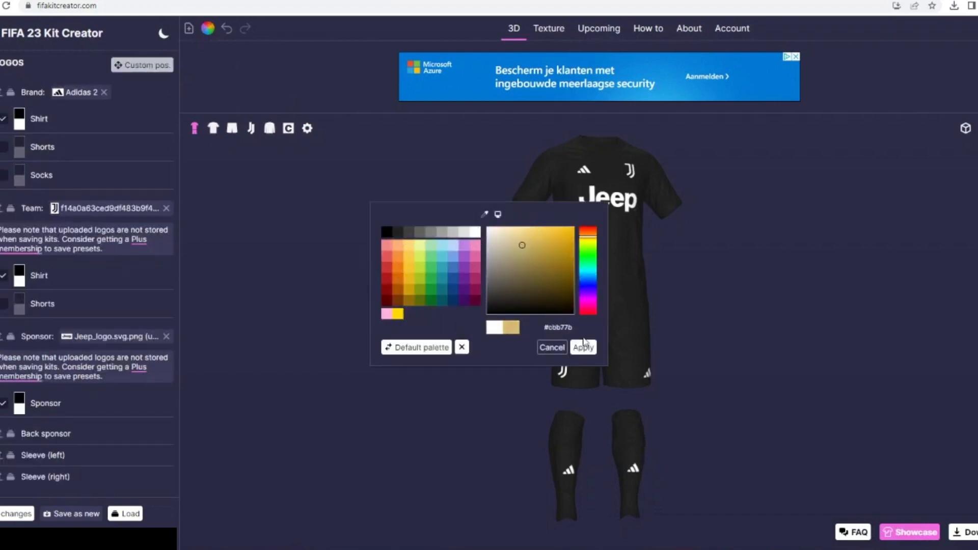
click(585, 349)
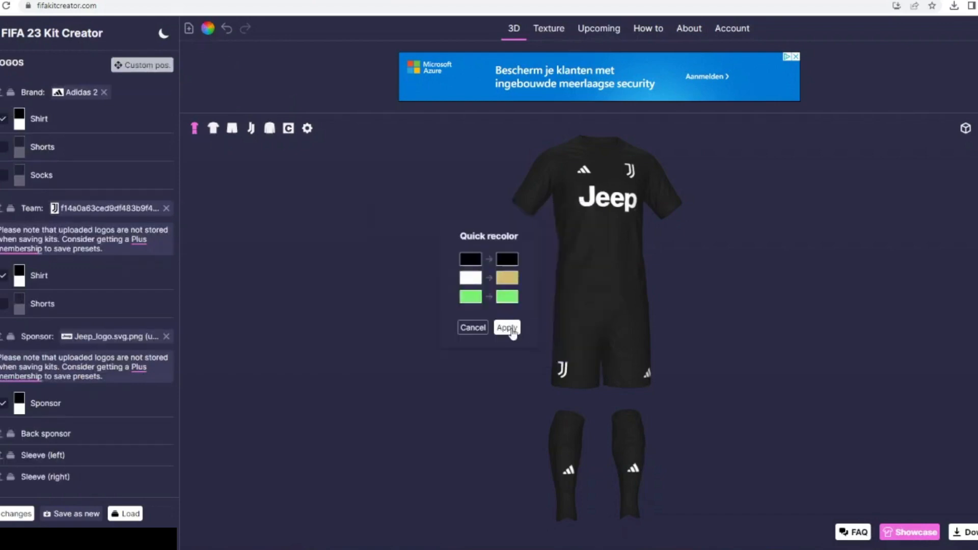
click(509, 331)
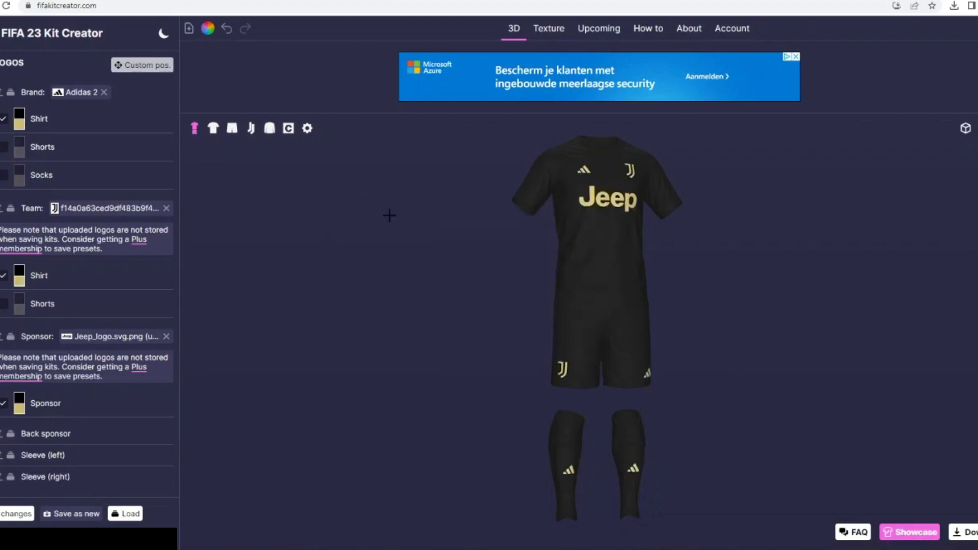
- Enable the shirt's 3 Stripes layer and colour it the same muted gold as the logos
click(213, 128)
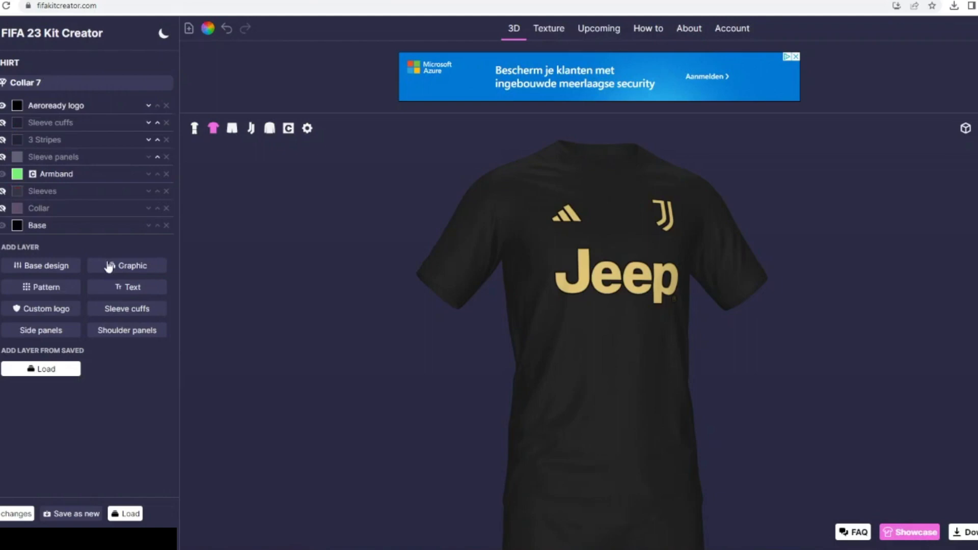
click(11, 141)
click(386, 314)
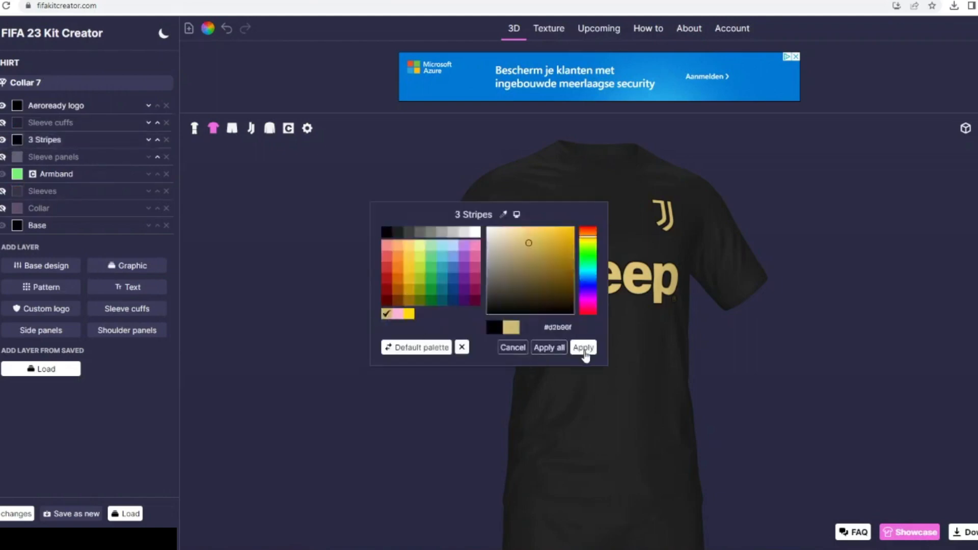
click(583, 347)
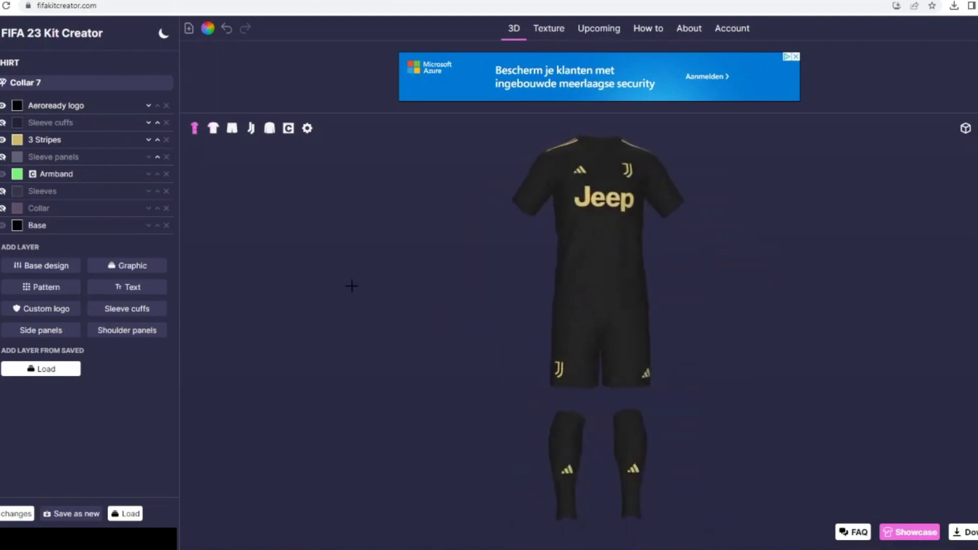
- Enable the shorts' 3 Stripes layer and colour it the same muted gold as the logos
drag(351, 286, 323, 285)
click(1, 104)
click(3, 137)
click(19, 138)
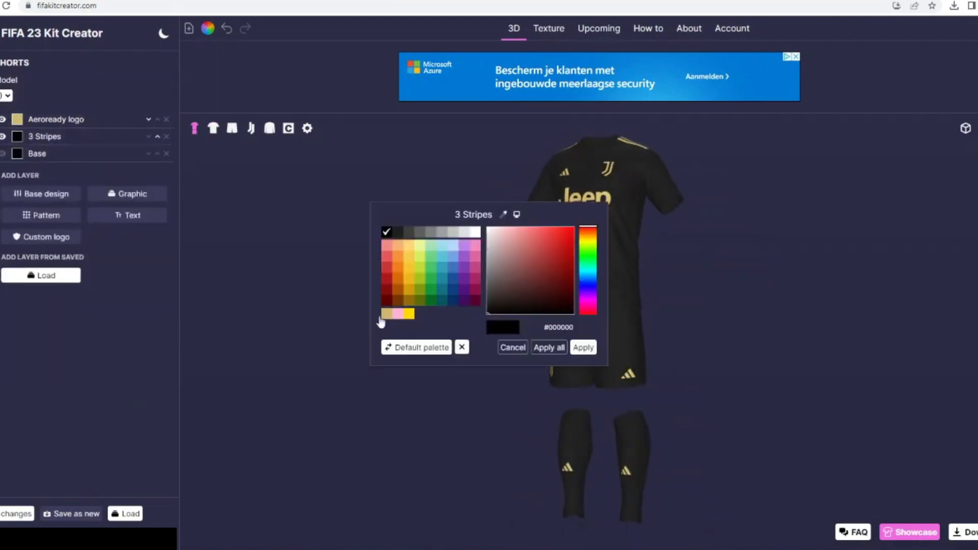
click(386, 314)
click(490, 367)
- Enable the 3 Stripes layer on the socks
click(1, 143)
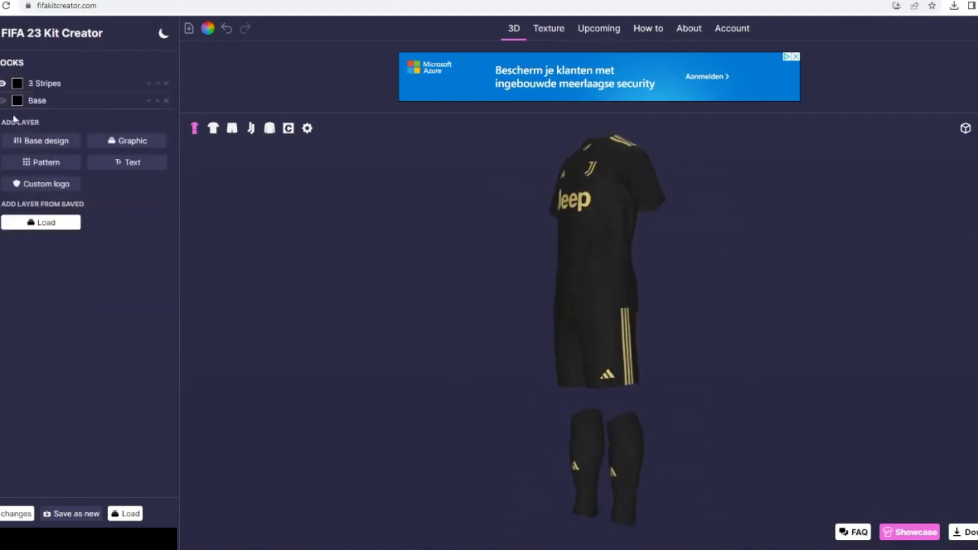
click(3, 84)
click(17, 84)
click(387, 314)
click(550, 349)
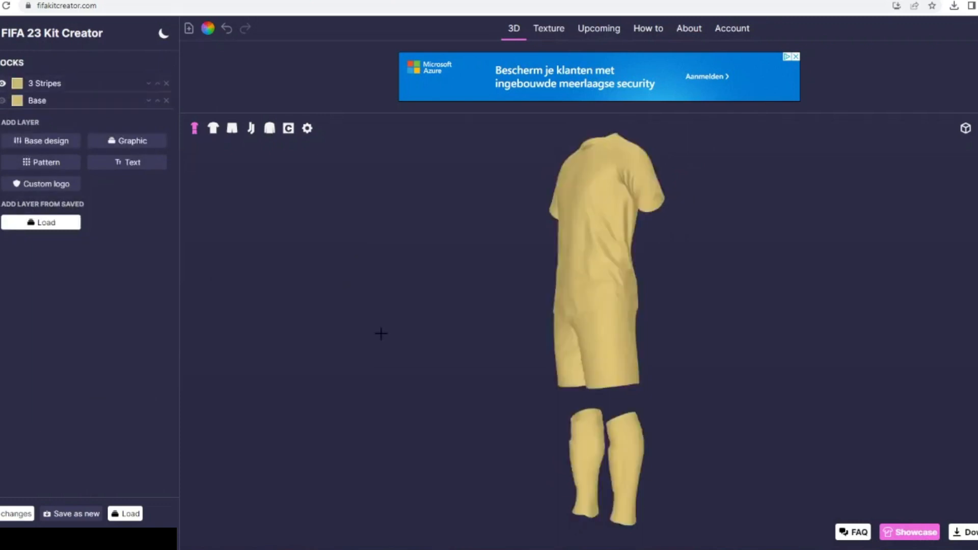
click(226, 28)
- Recolour only the socks' 3 Stripes layer to the saved muted gold and check the kit from the other side
click(18, 83)
click(386, 313)
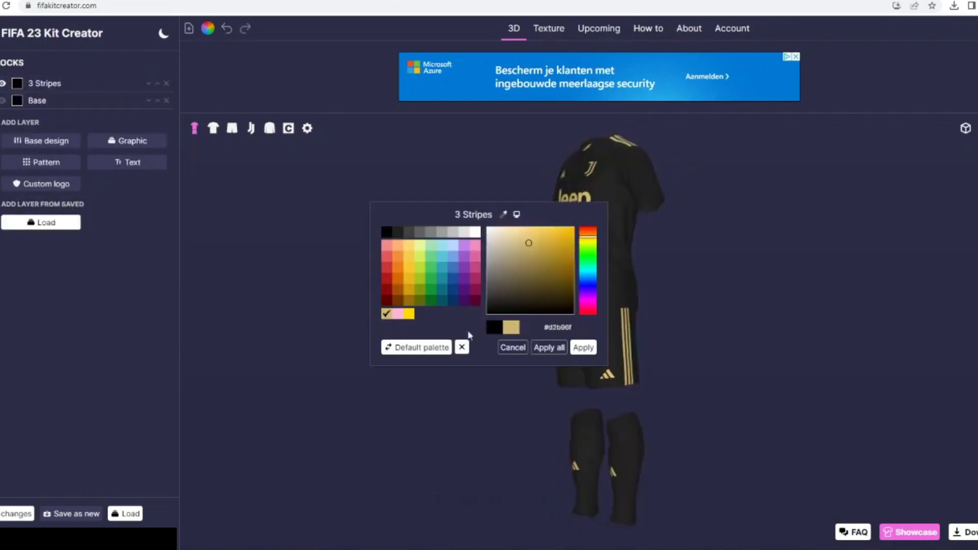
click(583, 348)
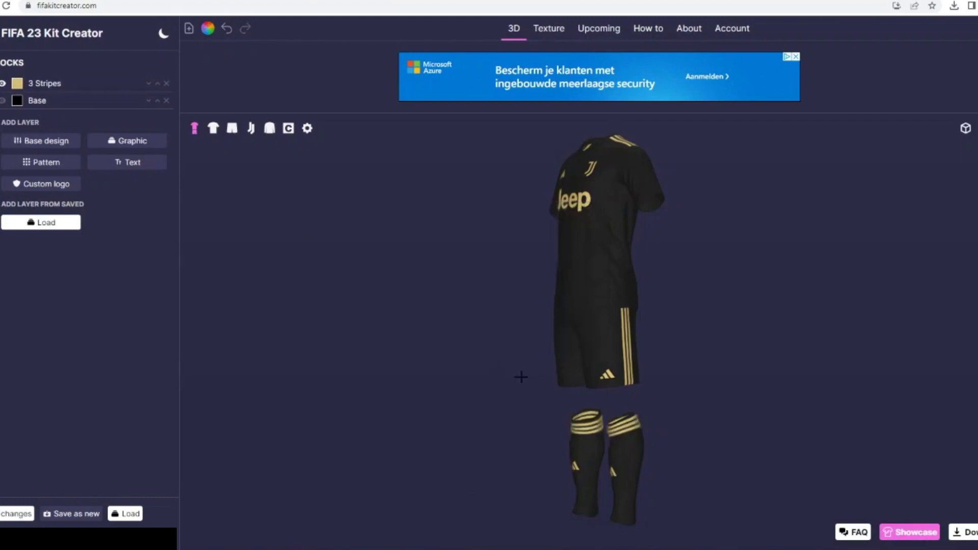
drag(546, 376, 614, 375)
- Try the Collar 7-0 graphic on the shirt
click(214, 128)
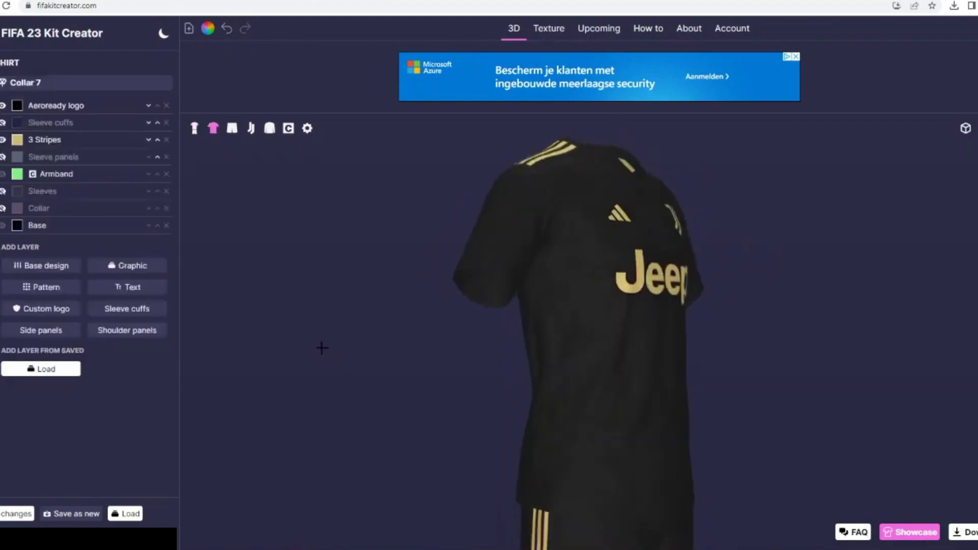
click(142, 264)
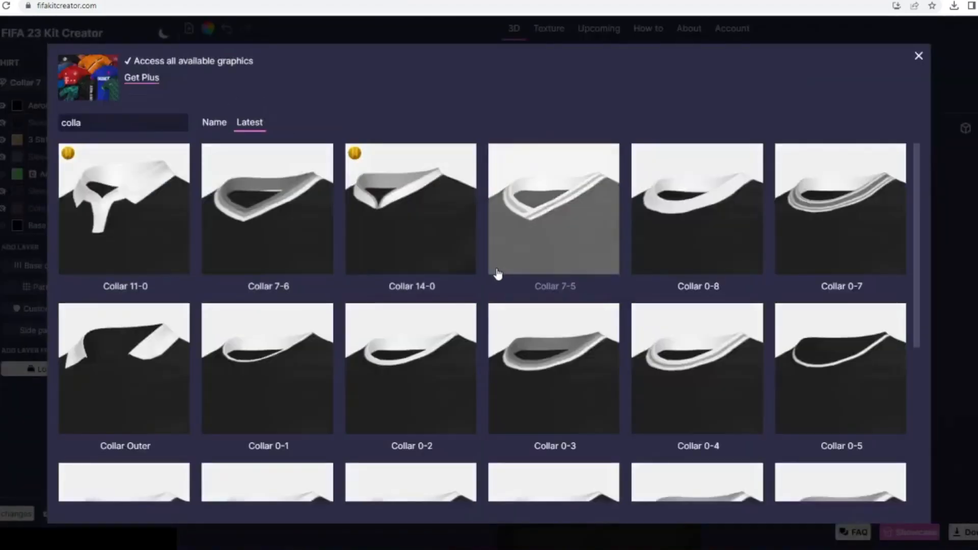
scroll(497, 275, down, 3)
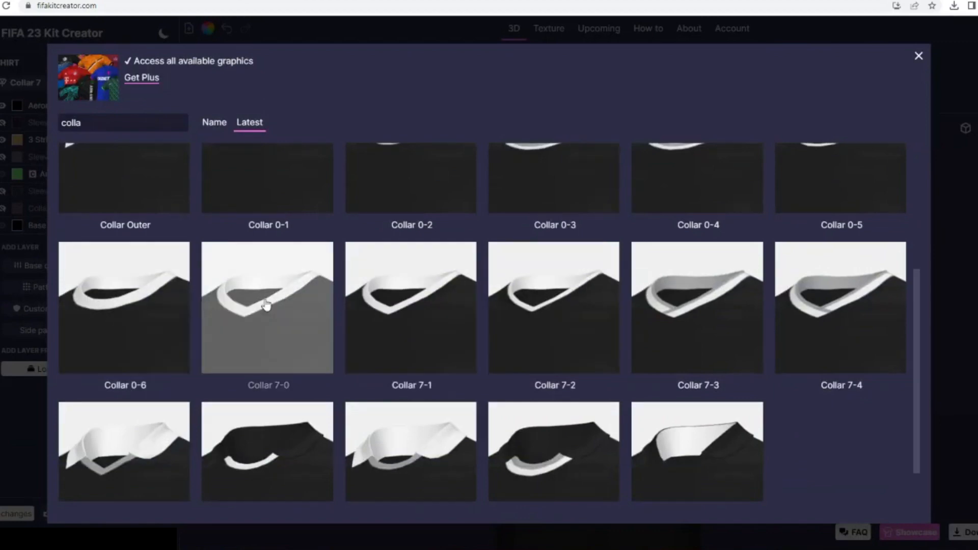
click(266, 304)
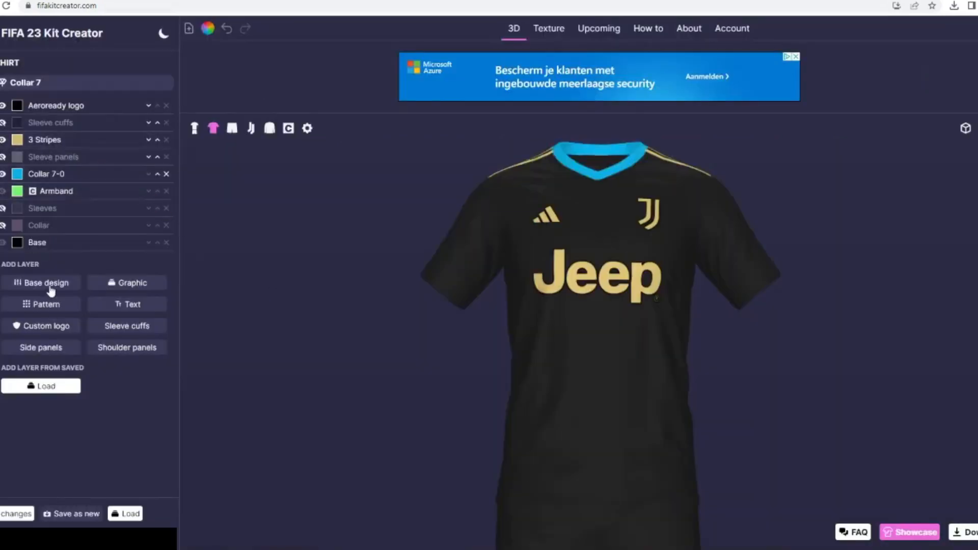
- Try a Single stripe design masked to Collar 7-0 with rotation 90 and offset -54, and remove both the stripe and collar layers
click(48, 284)
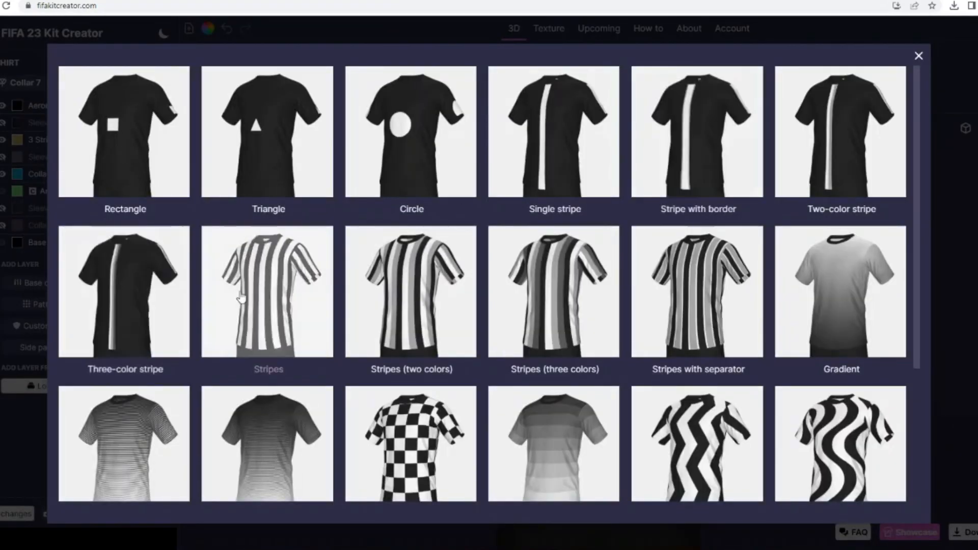
click(581, 210)
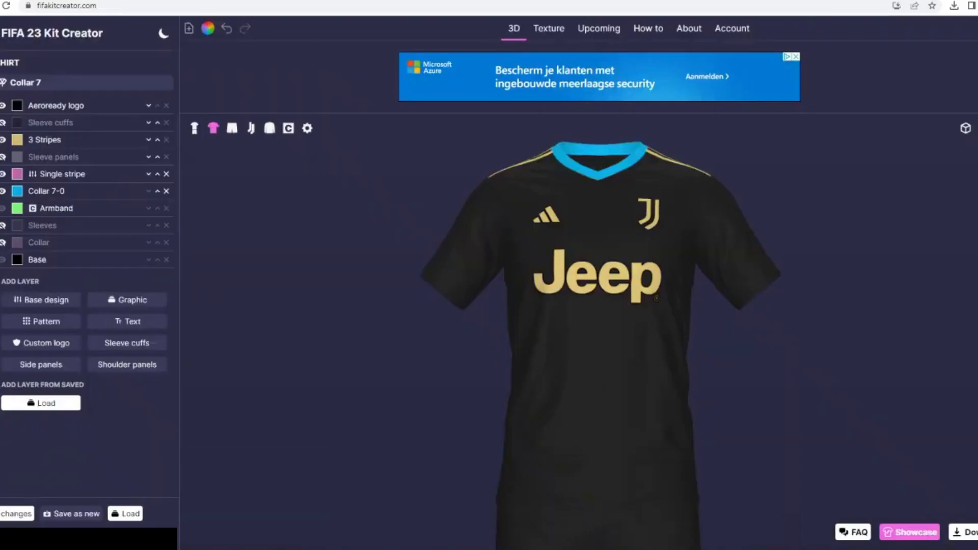
click(32, 176)
scroll(55, 449, down, 3)
click(55, 459)
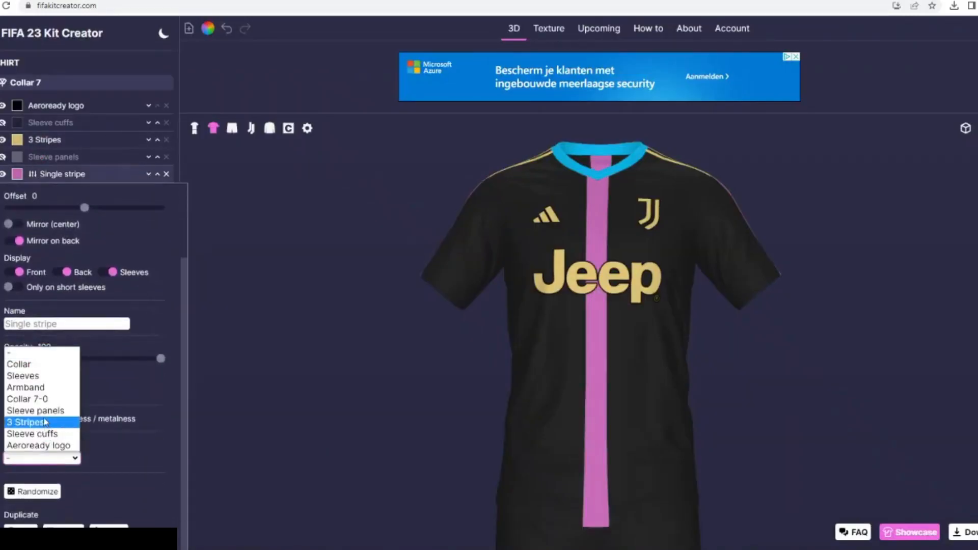
click(25, 398)
scroll(60, 325, up, 1)
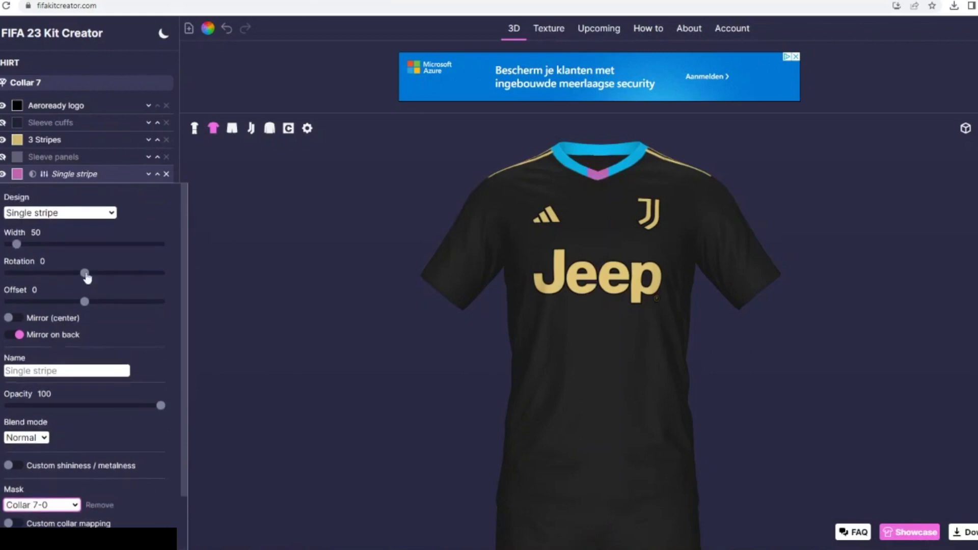
drag(84, 272, 123, 273)
drag(80, 304, 45, 303)
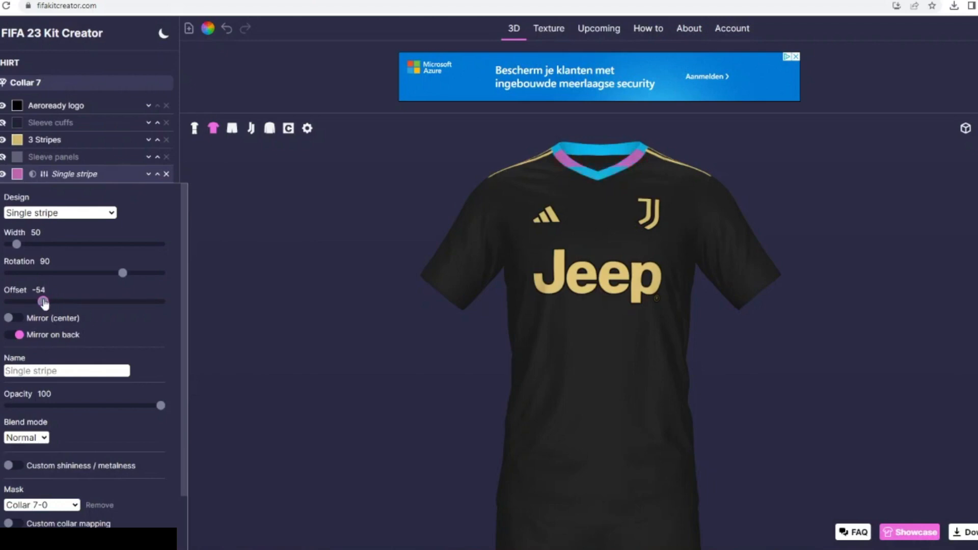
click(166, 174)
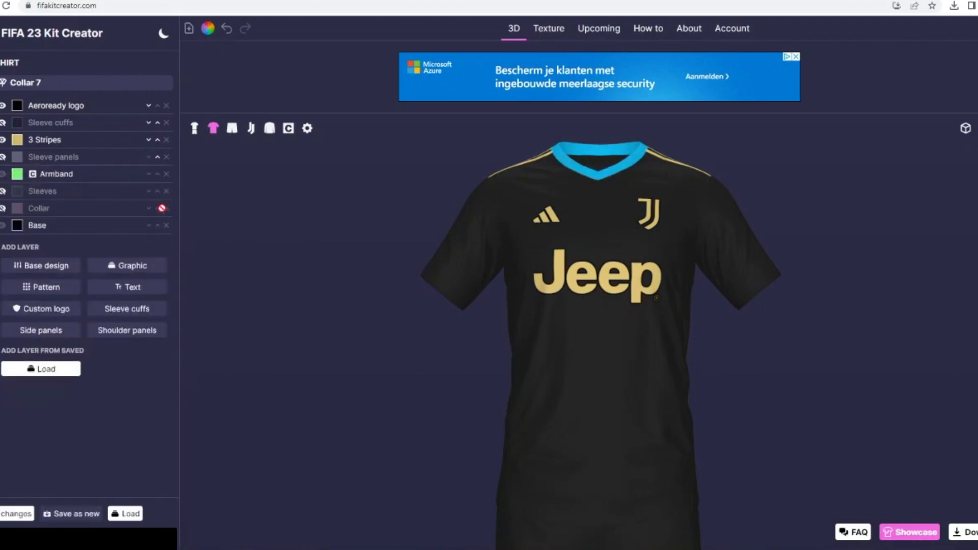
- Change the shirt's collar model to Collar 8 and add the Collar 8-0 graphic
click(65, 82)
click(79, 177)
click(131, 265)
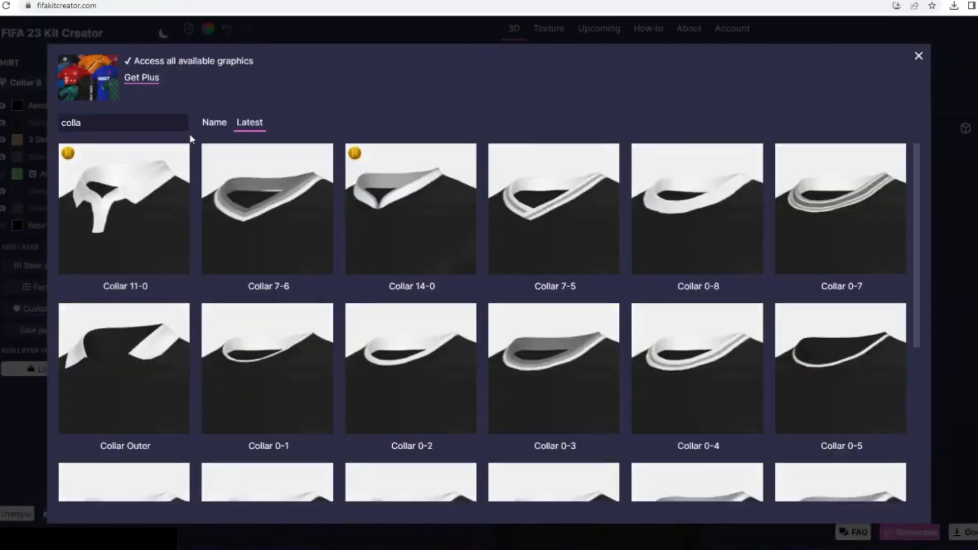
scroll(172, 374, down, 4)
click(146, 369)
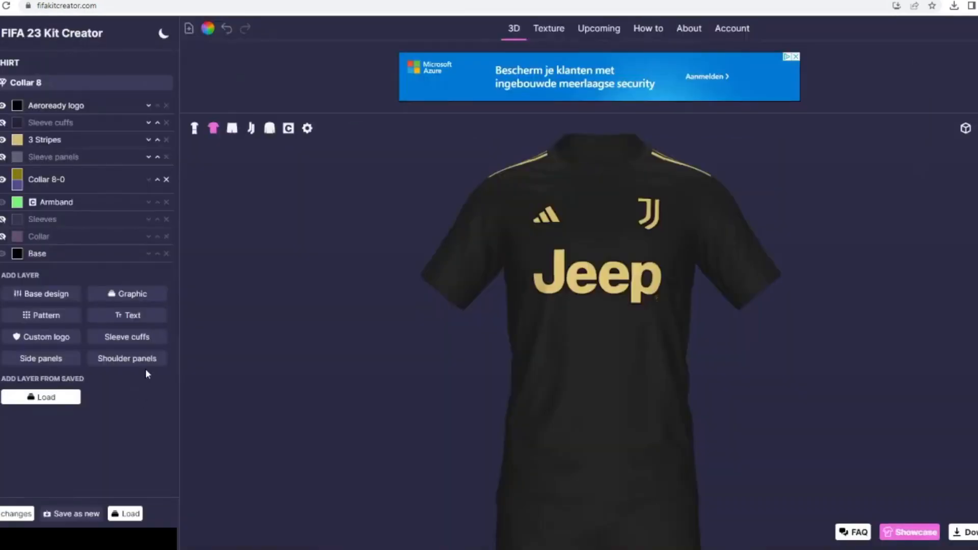
- Set the Collar 8-0 layer's first colour to black and its second to the muted gold
click(17, 181)
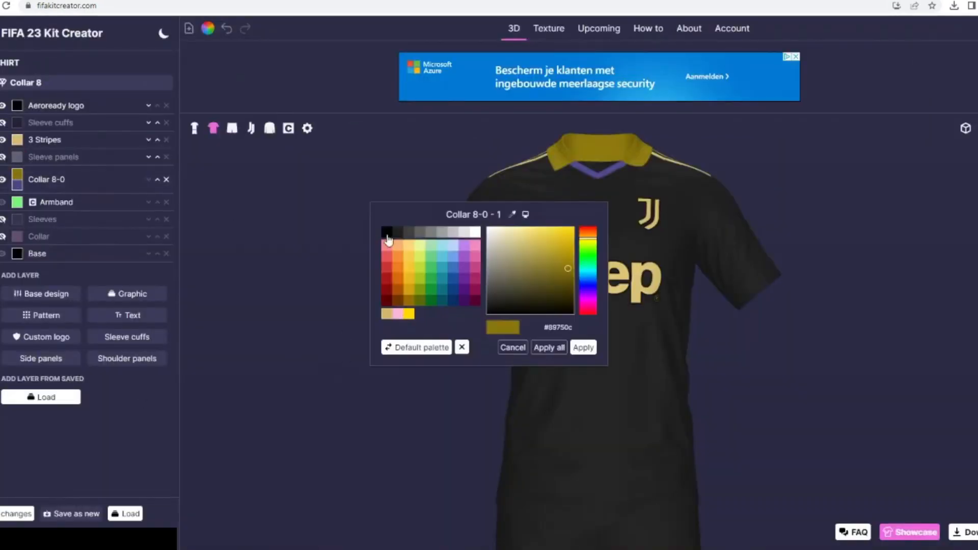
click(386, 232)
click(579, 347)
click(17, 184)
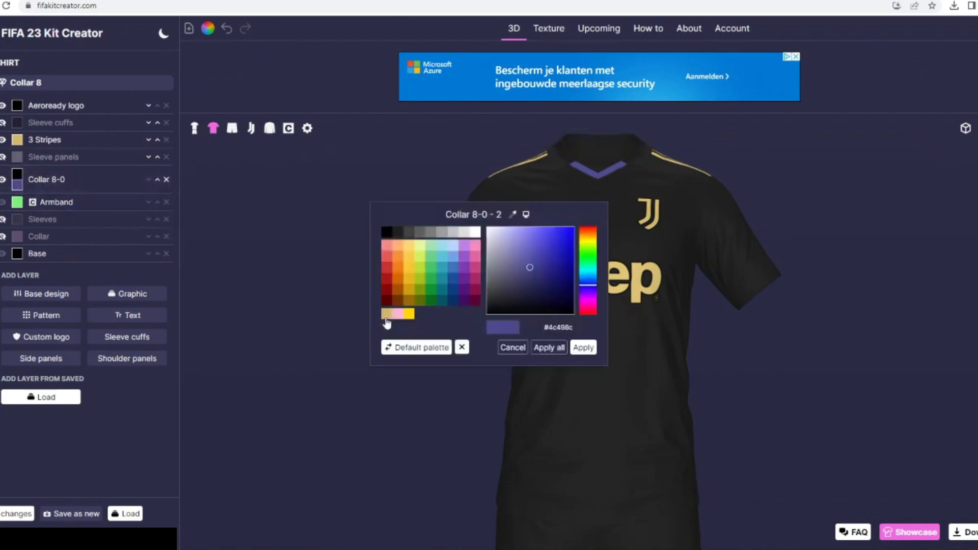
click(408, 306)
click(581, 346)
- Add a Single stripe base design to the shirt and mask it to Collar 8-0
click(60, 293)
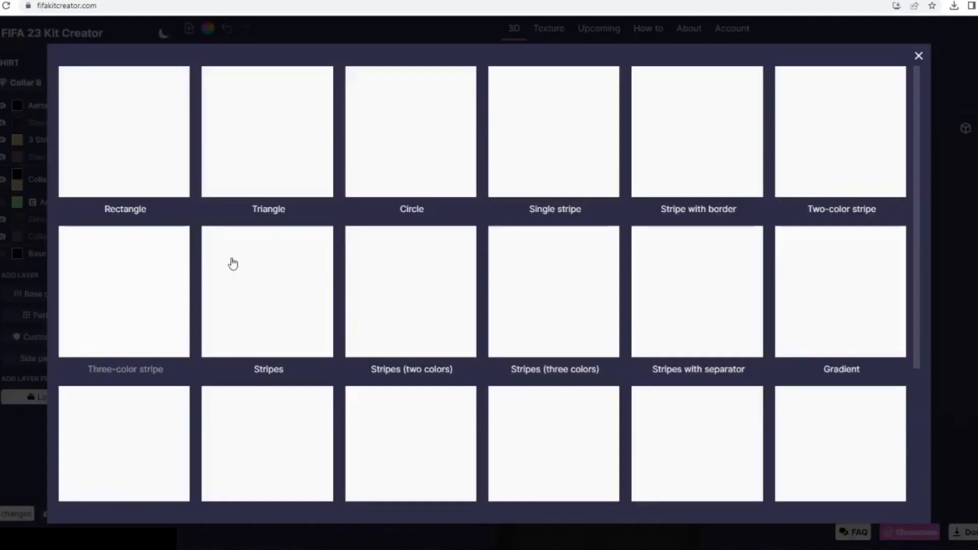
click(508, 182)
scroll(51, 411, down, 2)
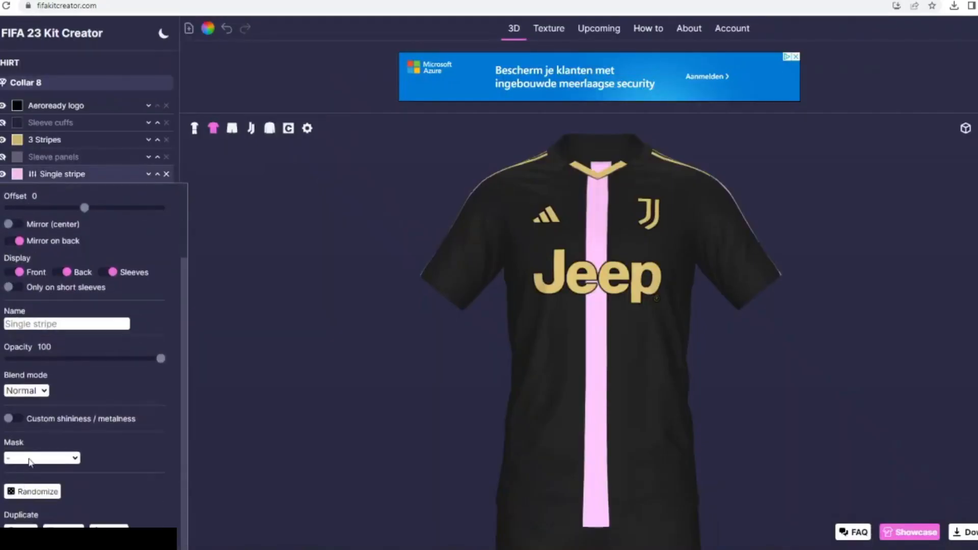
click(40, 456)
click(23, 399)
- Set the collar stripe's rotation to 90, width to 11 and offset to -23
scroll(79, 268, up, 2)
drag(82, 272, 122, 273)
drag(85, 301, 69, 307)
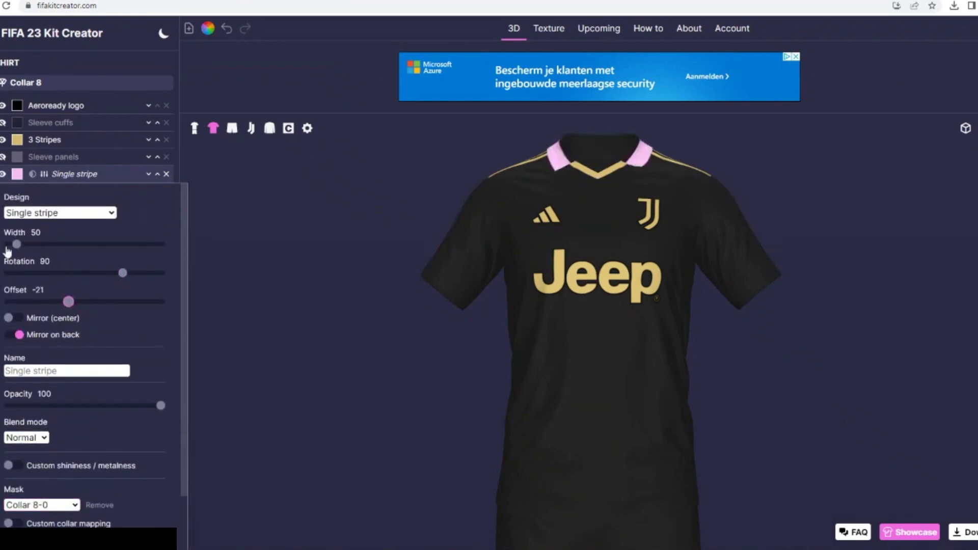
drag(16, 245, 13, 252)
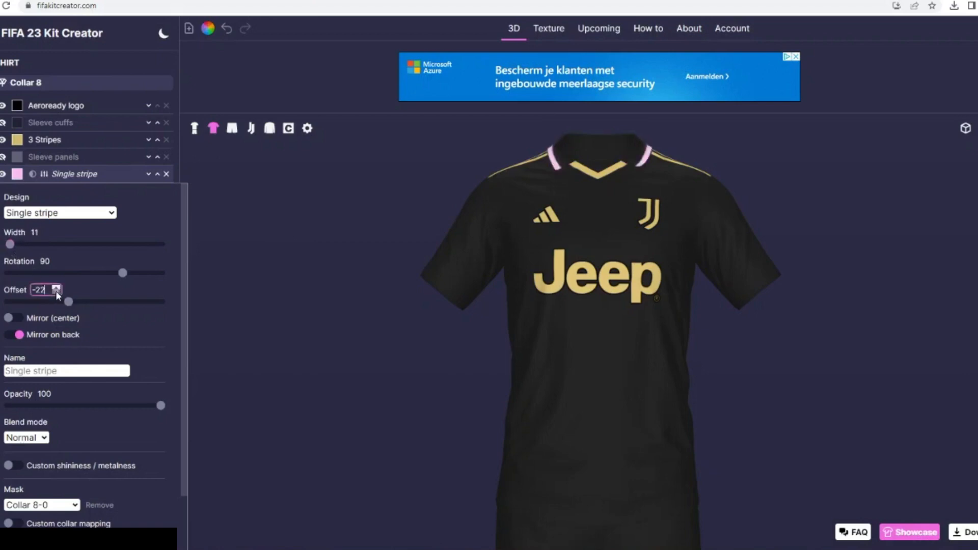
- Recolour the collar's Single stripe layer to the muted gold
click(17, 174)
click(387, 313)
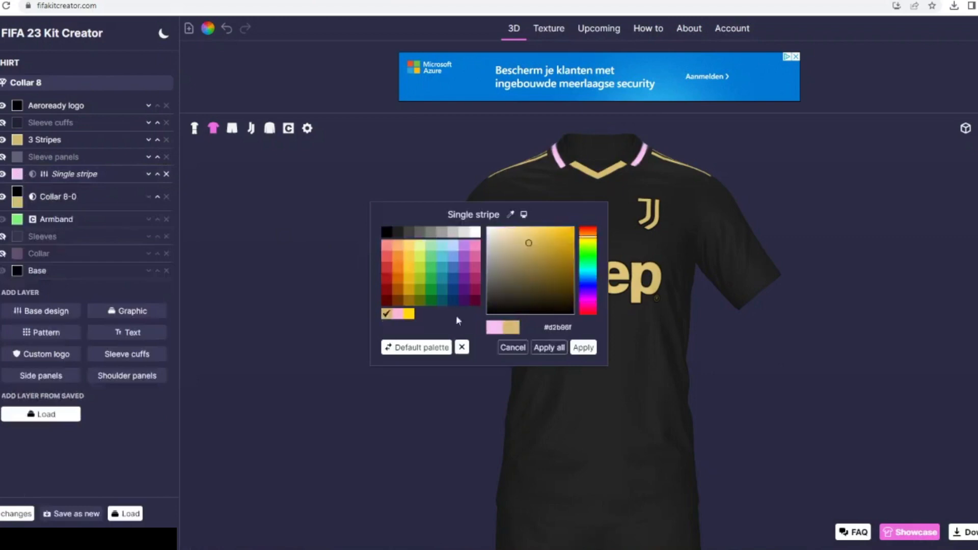
click(581, 347)
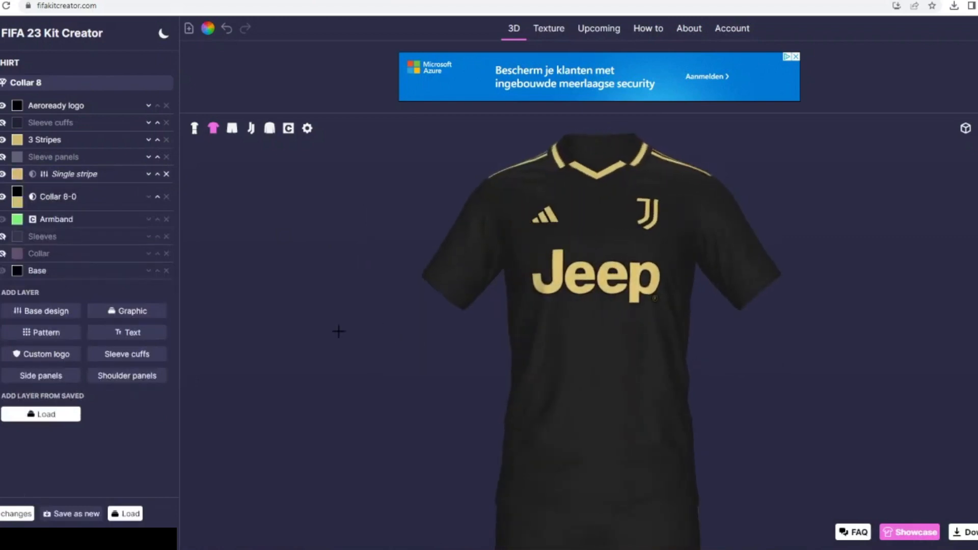
- Set the collar stripe's width to 10 and offset to -24, and check it on the full kit
click(50, 177)
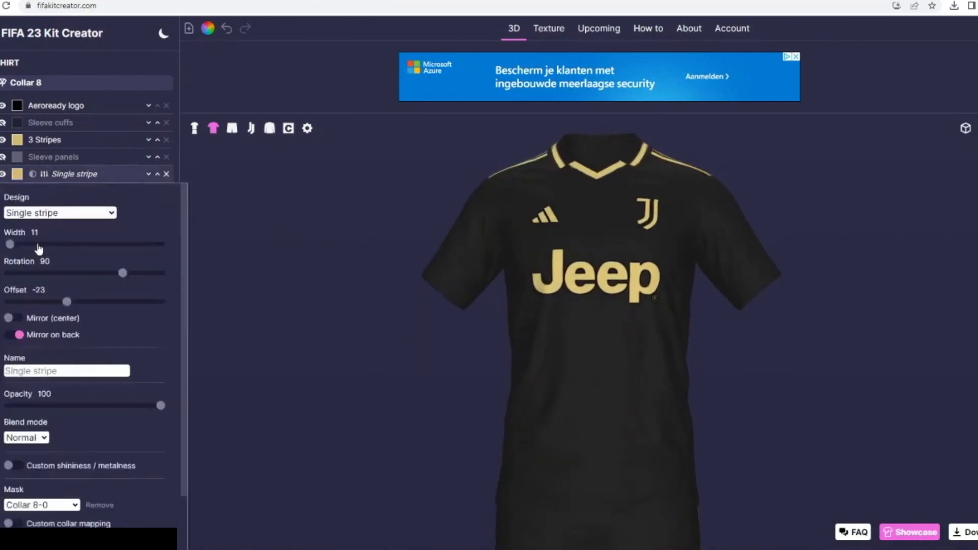
click(56, 235)
click(58, 292)
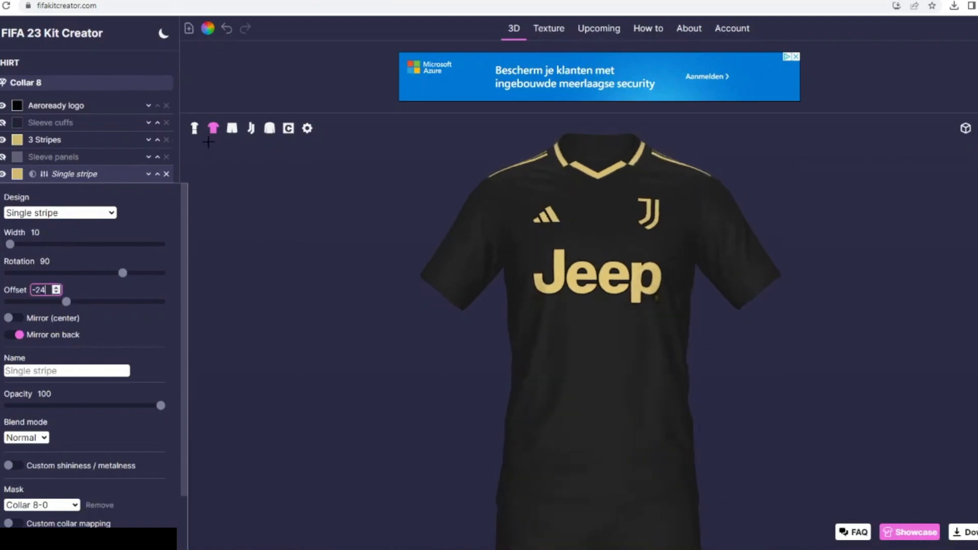
click(194, 128)
click(213, 128)
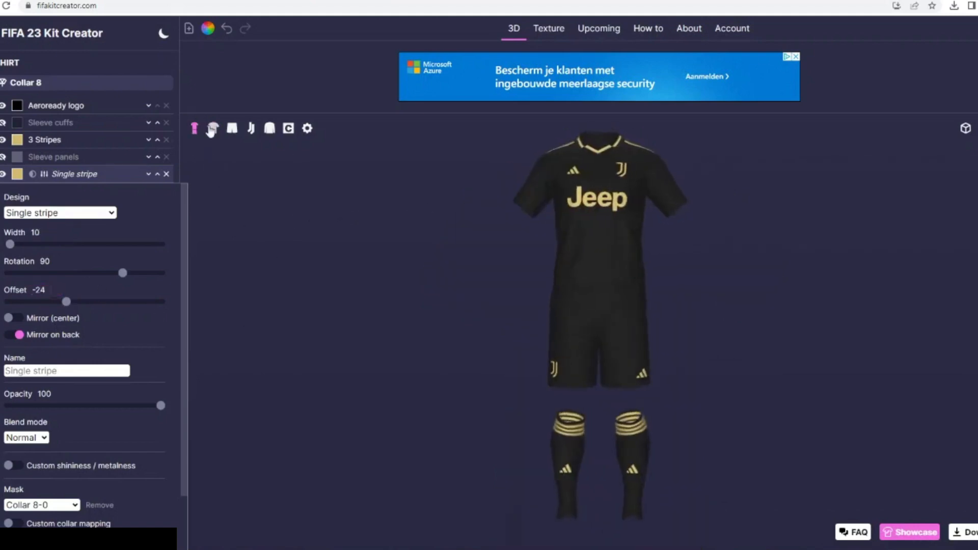
- Add a new Sleeve cuffs layer to the shirt with two colours in Default mode
click(64, 174)
click(134, 363)
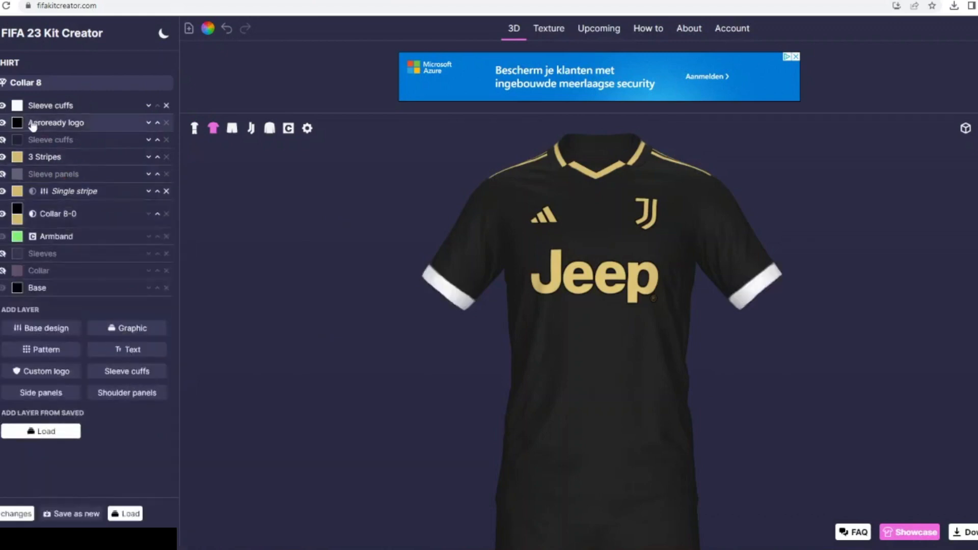
click(39, 106)
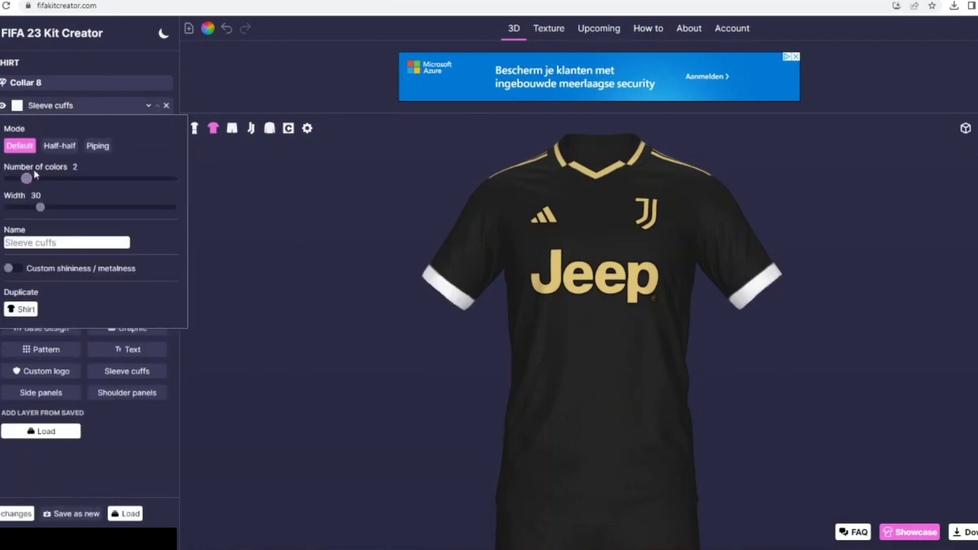
click(95, 157)
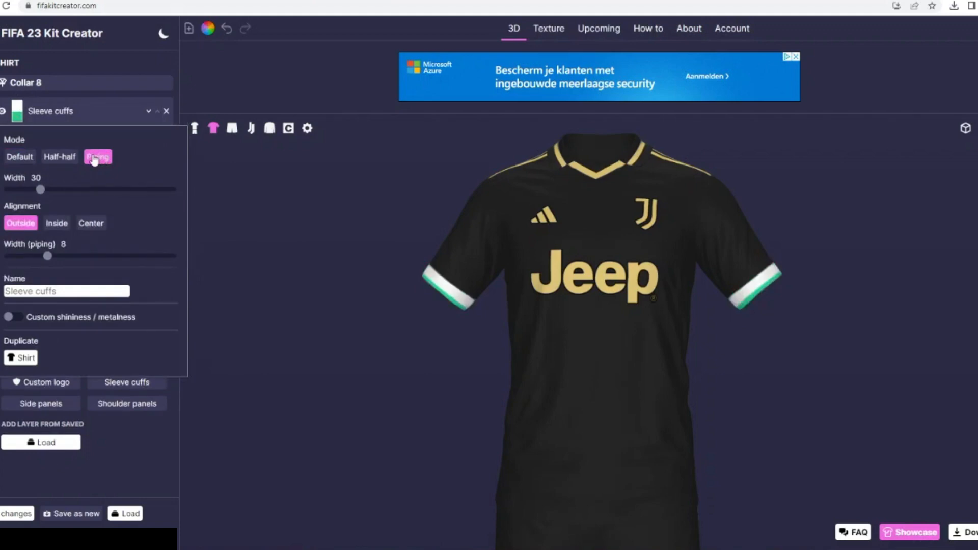
click(20, 158)
- Set the sleeve cuffs' first colour to black and second to the muted gold, and set the cuff width to 20
click(17, 105)
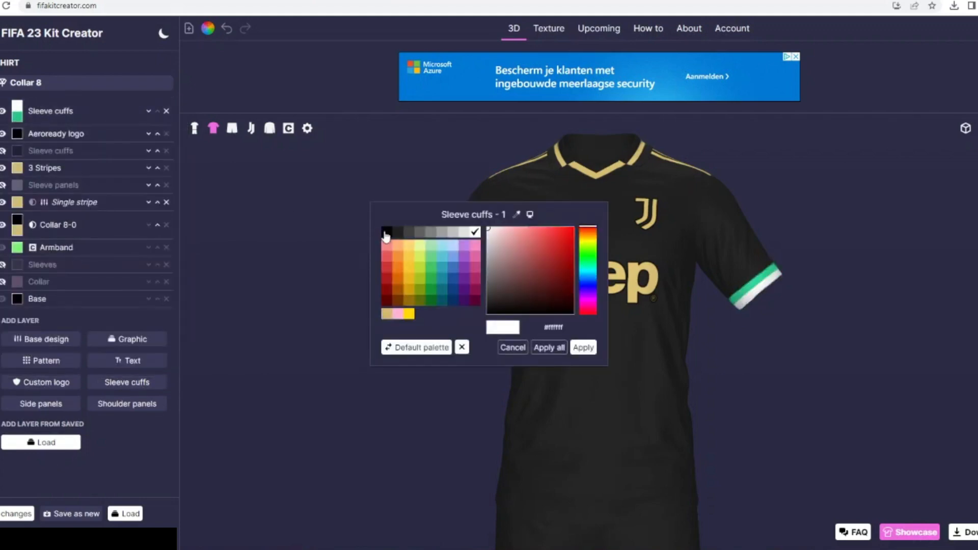
click(386, 233)
click(584, 348)
click(17, 117)
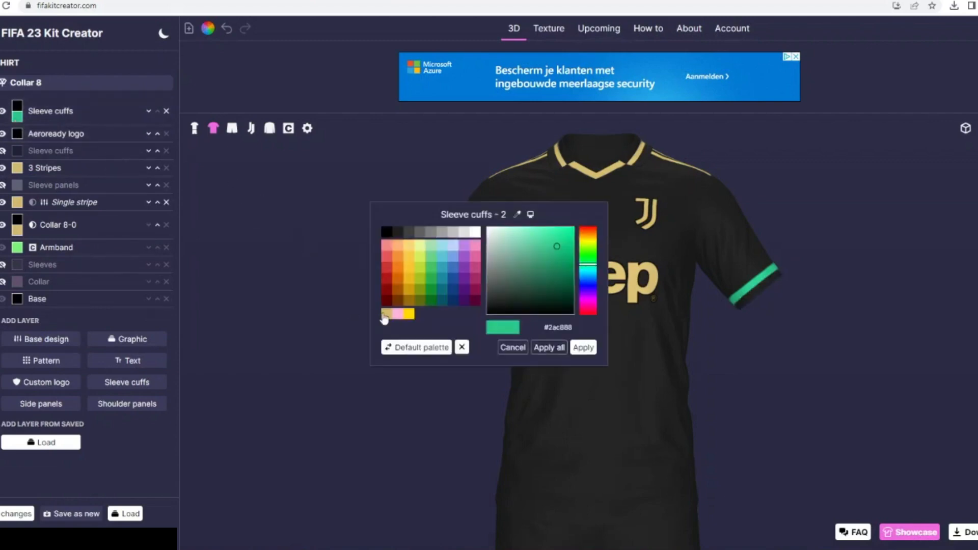
click(385, 316)
click(583, 347)
click(72, 111)
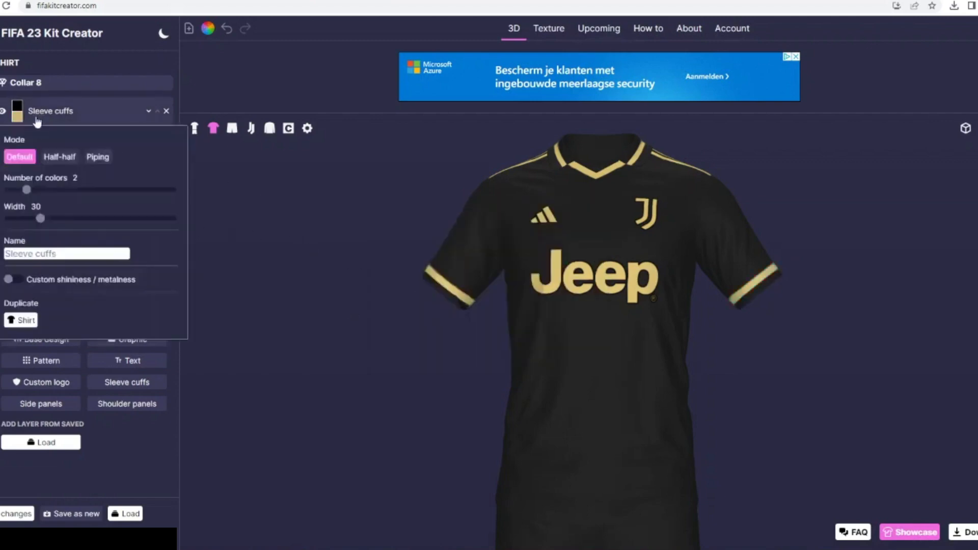
drag(33, 219, 31, 220)
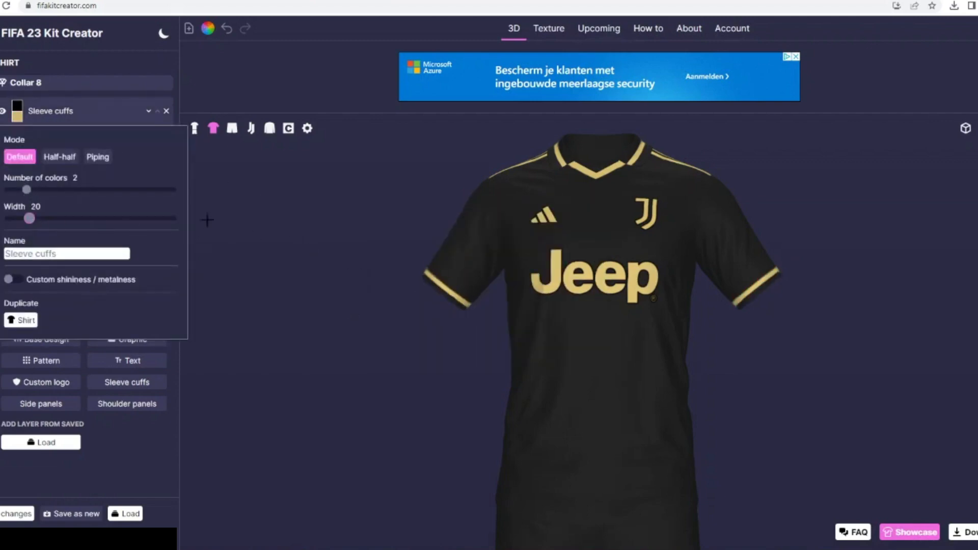
- Add the Marble 7 pattern to the black shirt as a new layer
click(195, 128)
click(213, 128)
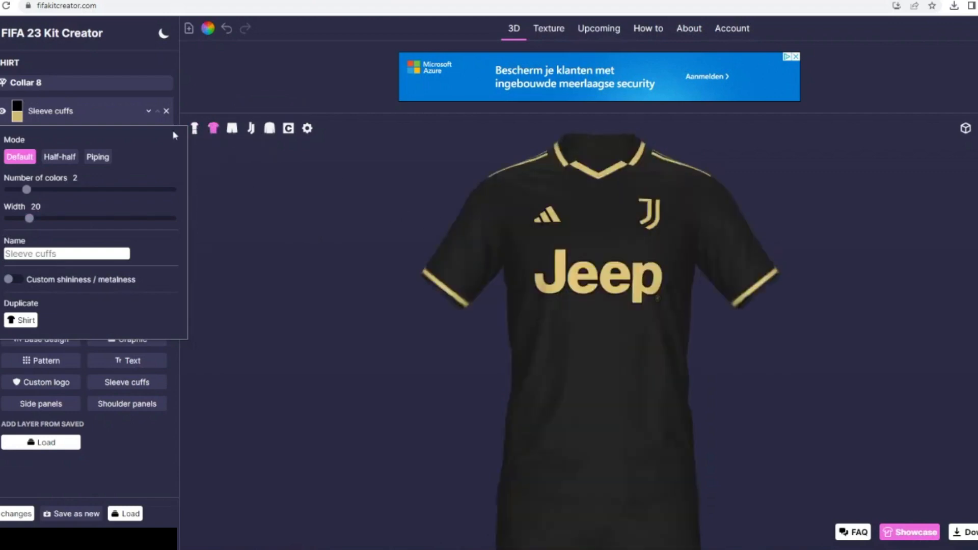
click(53, 121)
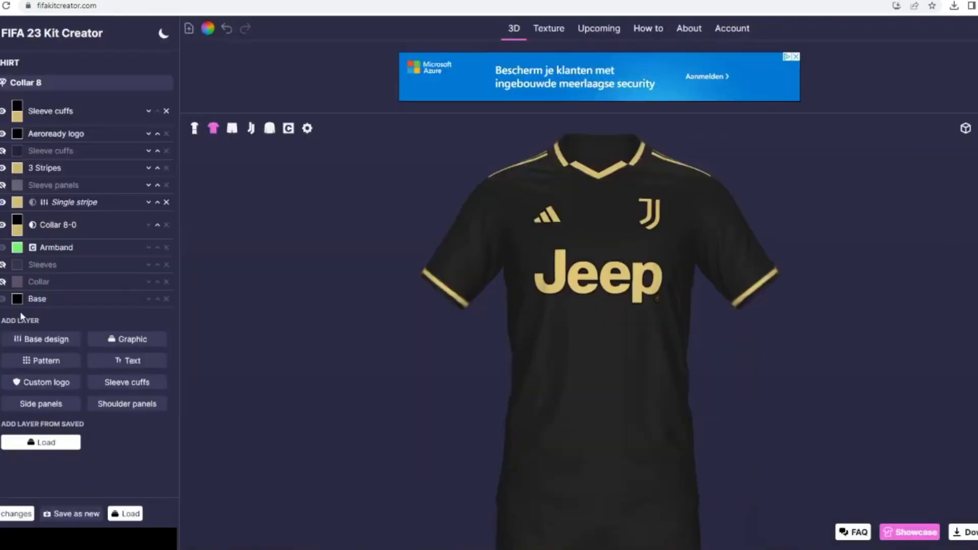
click(45, 359)
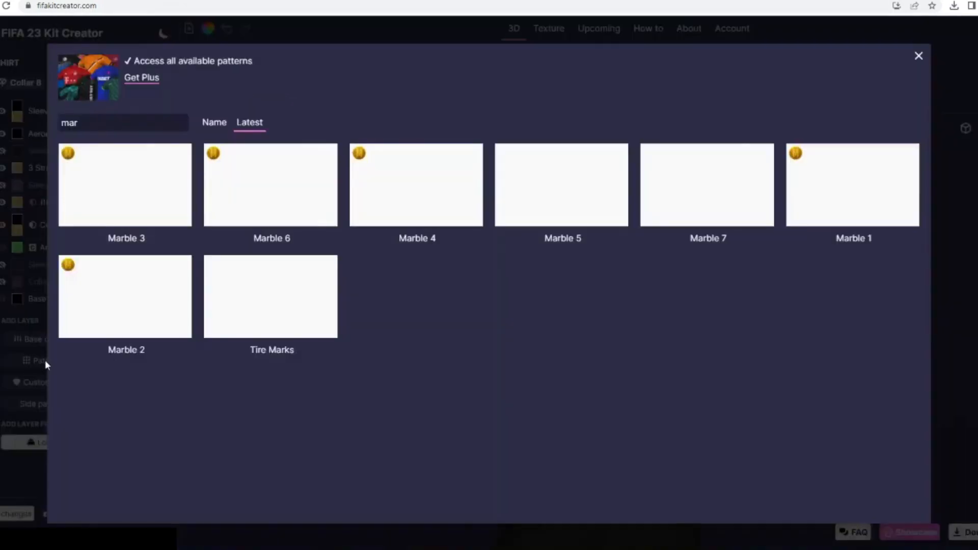
click(694, 192)
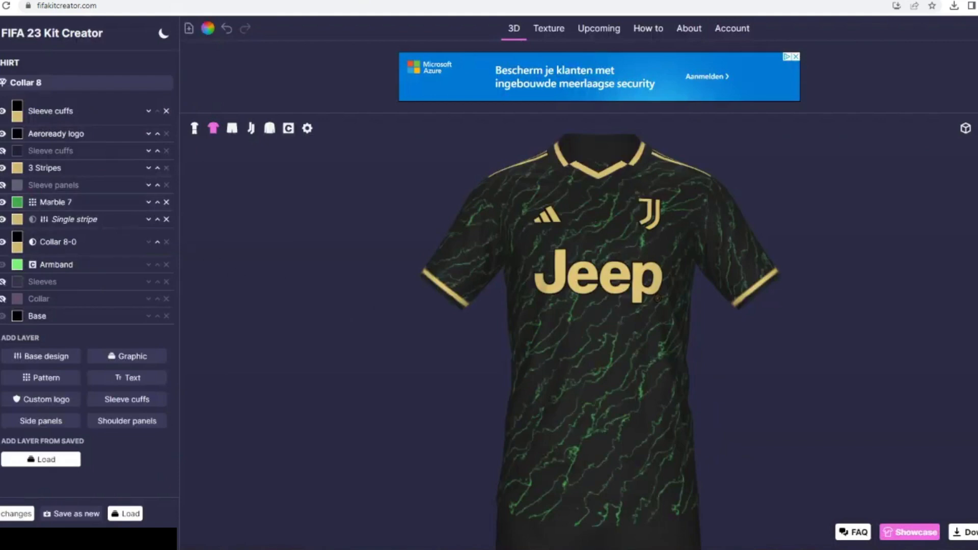
- Recolour the Marble 7 layer to a very dark grey and set the pattern's size to 156
click(17, 202)
click(394, 239)
click(583, 345)
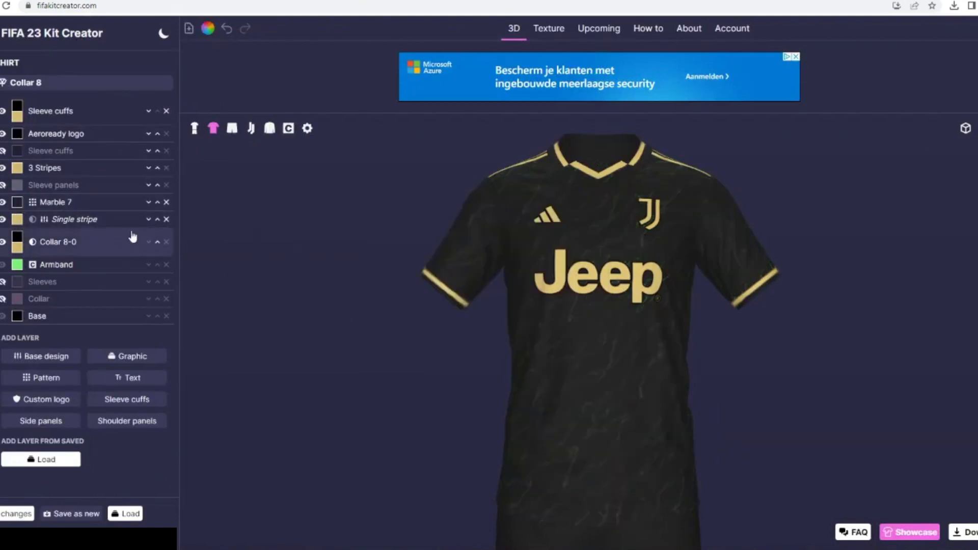
click(56, 202)
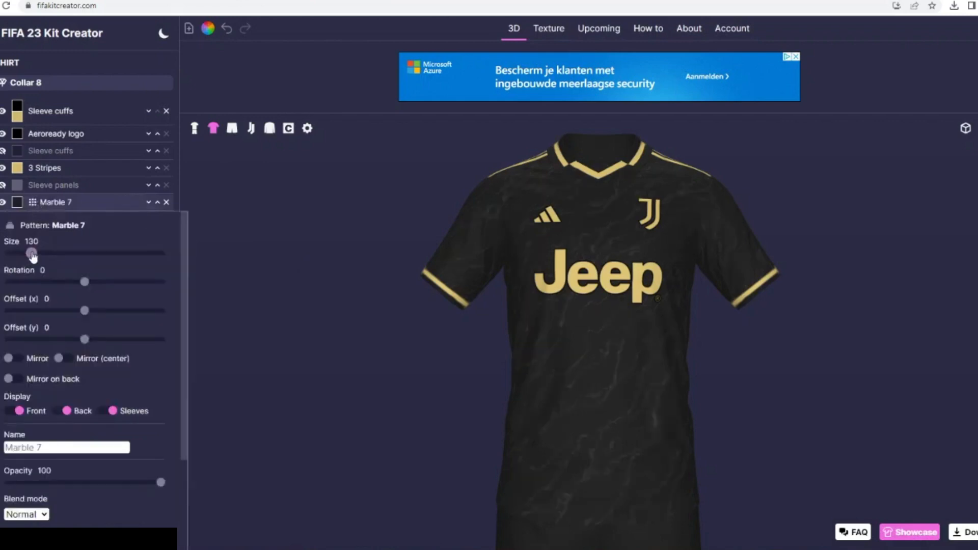
drag(33, 255, 37, 257)
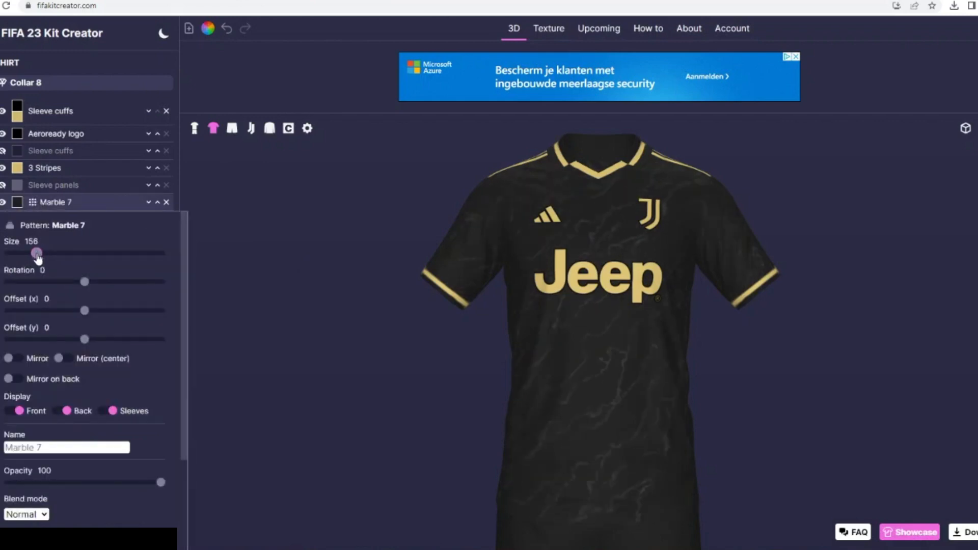
scroll(105, 421, down, 2)
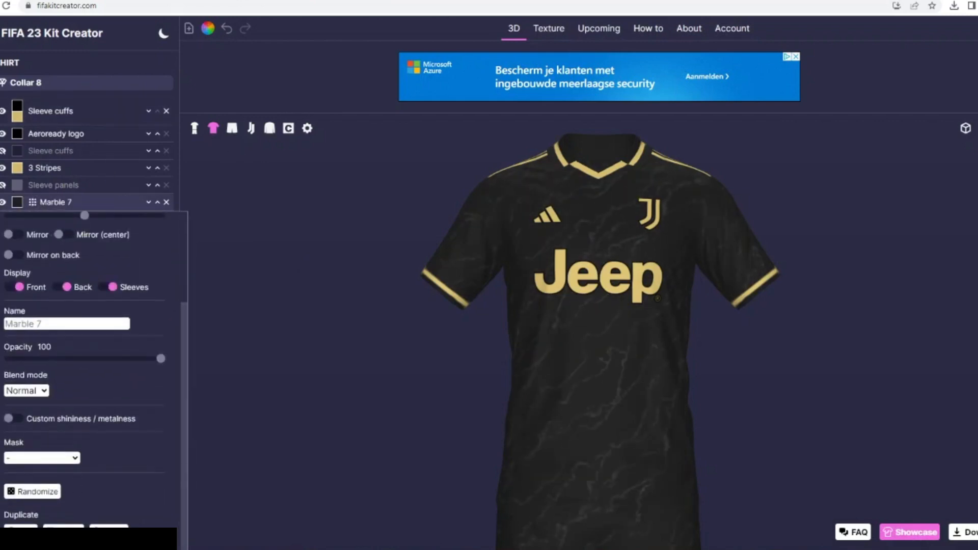
- Examine the full kit from all sides by starting the automatic rotation of the 3D model, and stop it
click(194, 128)
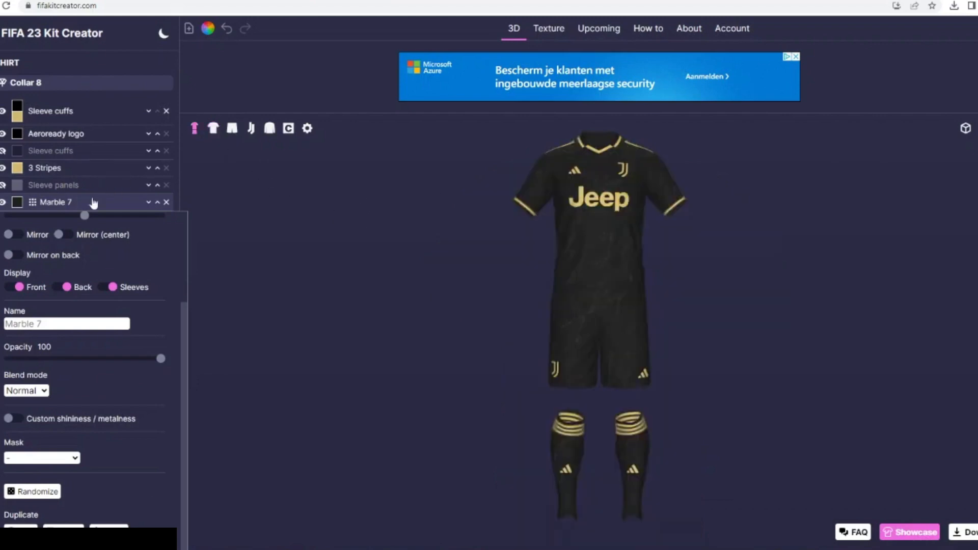
click(94, 203)
click(965, 129)
click(973, 192)
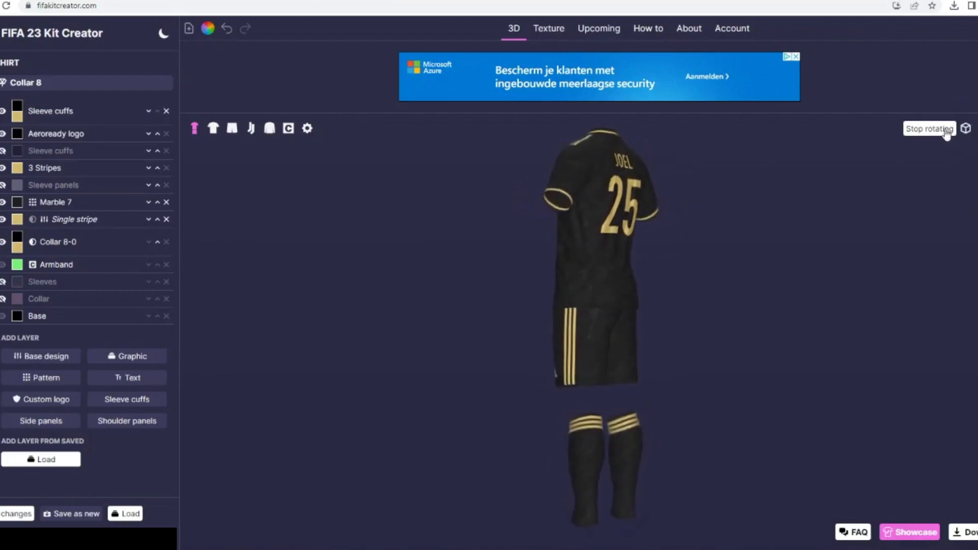
click(946, 130)
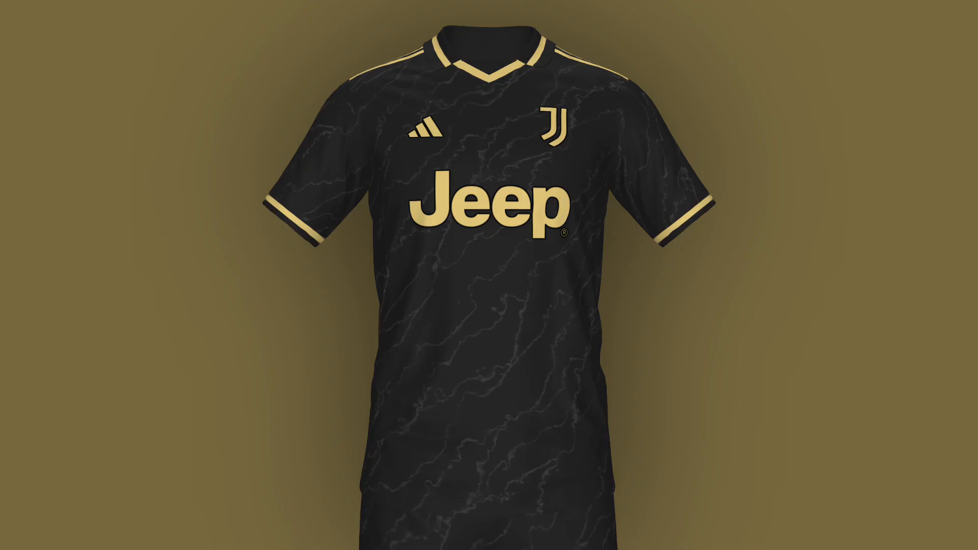